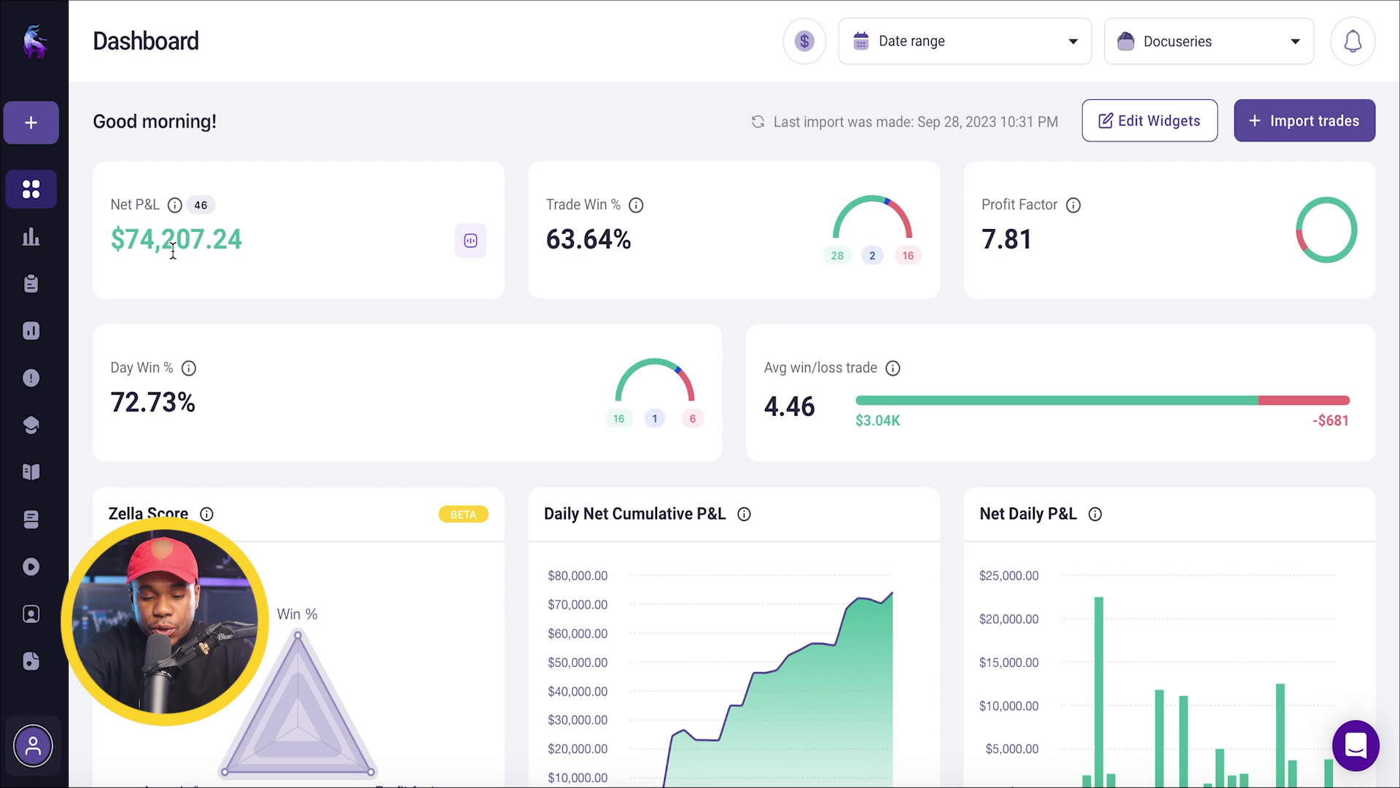
Review the dashboard's day win rate, trade win rate, average win/loss trade and P&L charts
drag(210, 428, 111, 407)
click(209, 417)
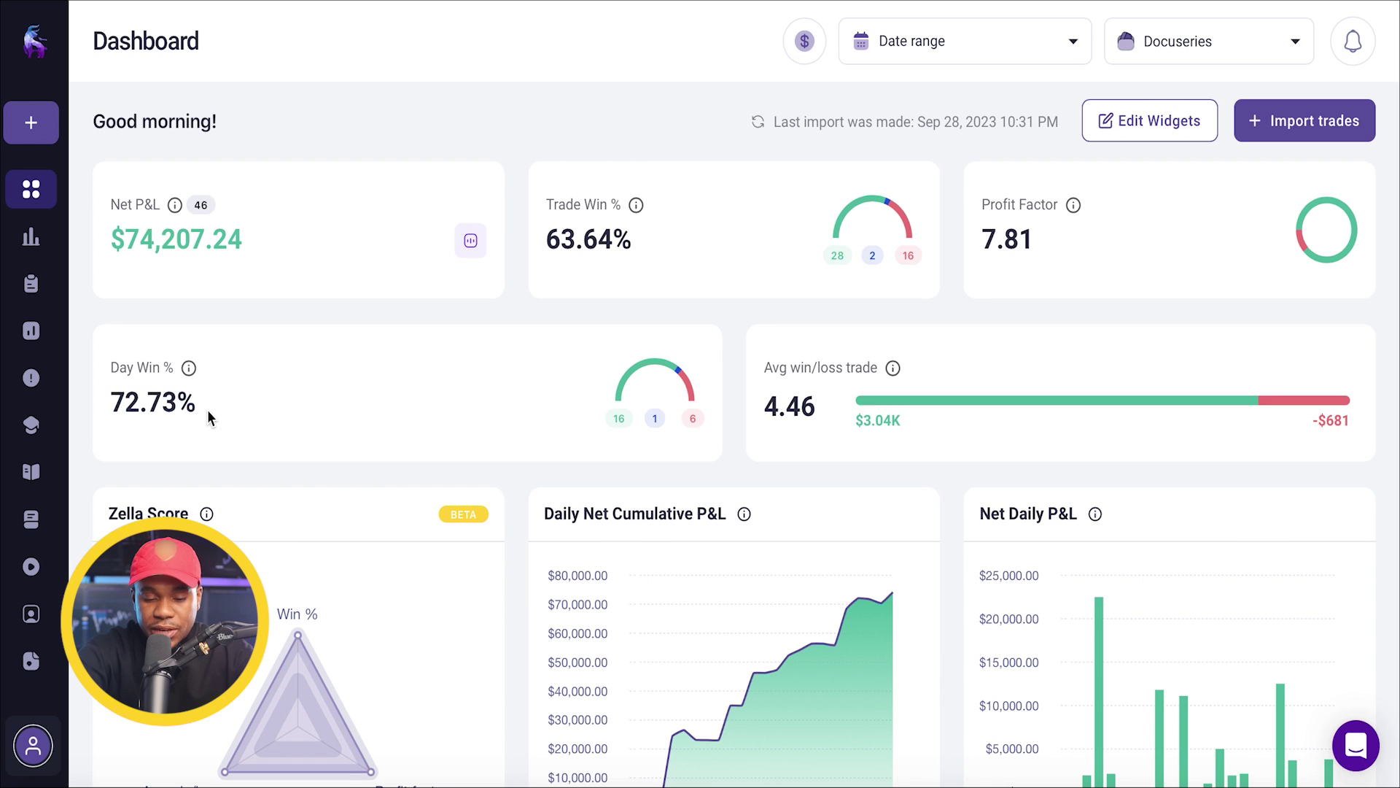
drag(741, 230, 540, 236)
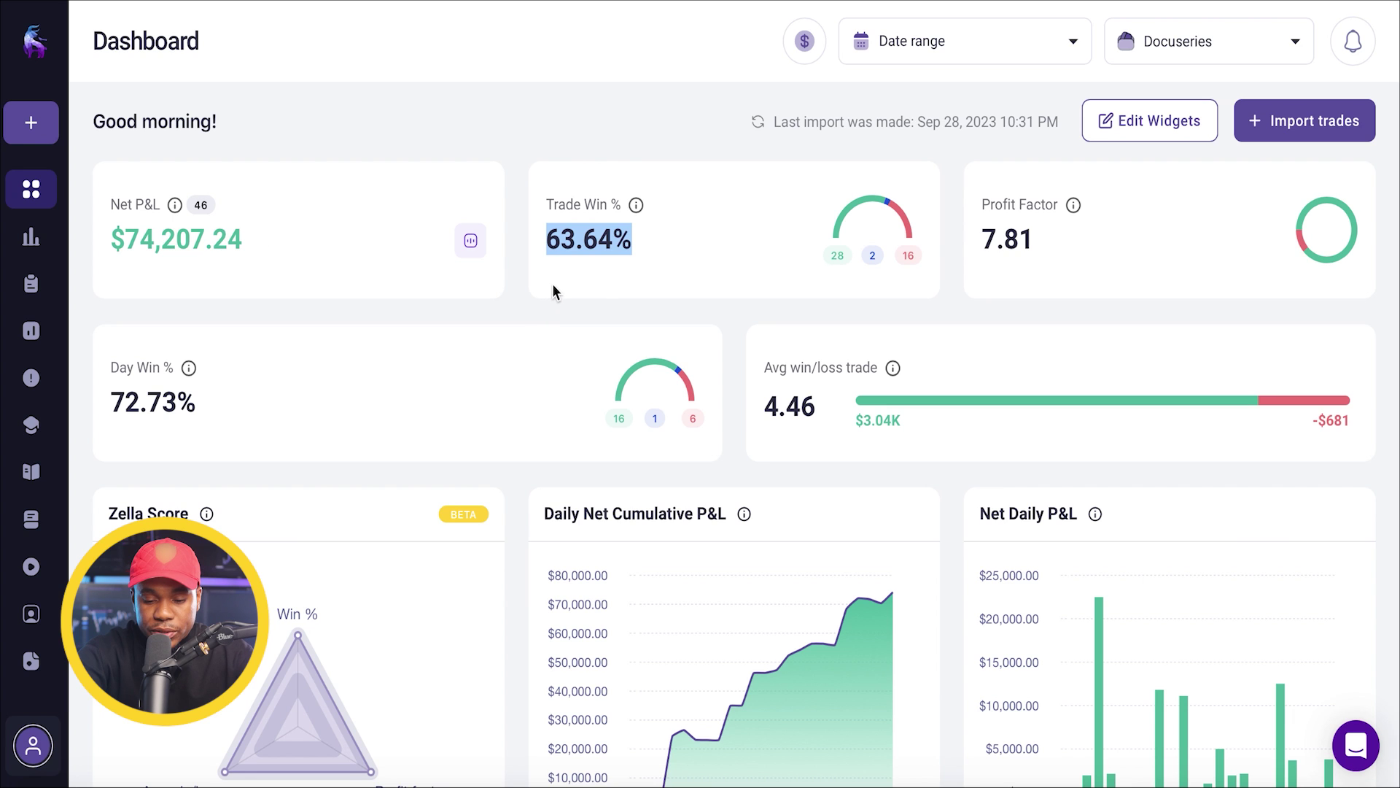
drag(821, 413, 748, 414)
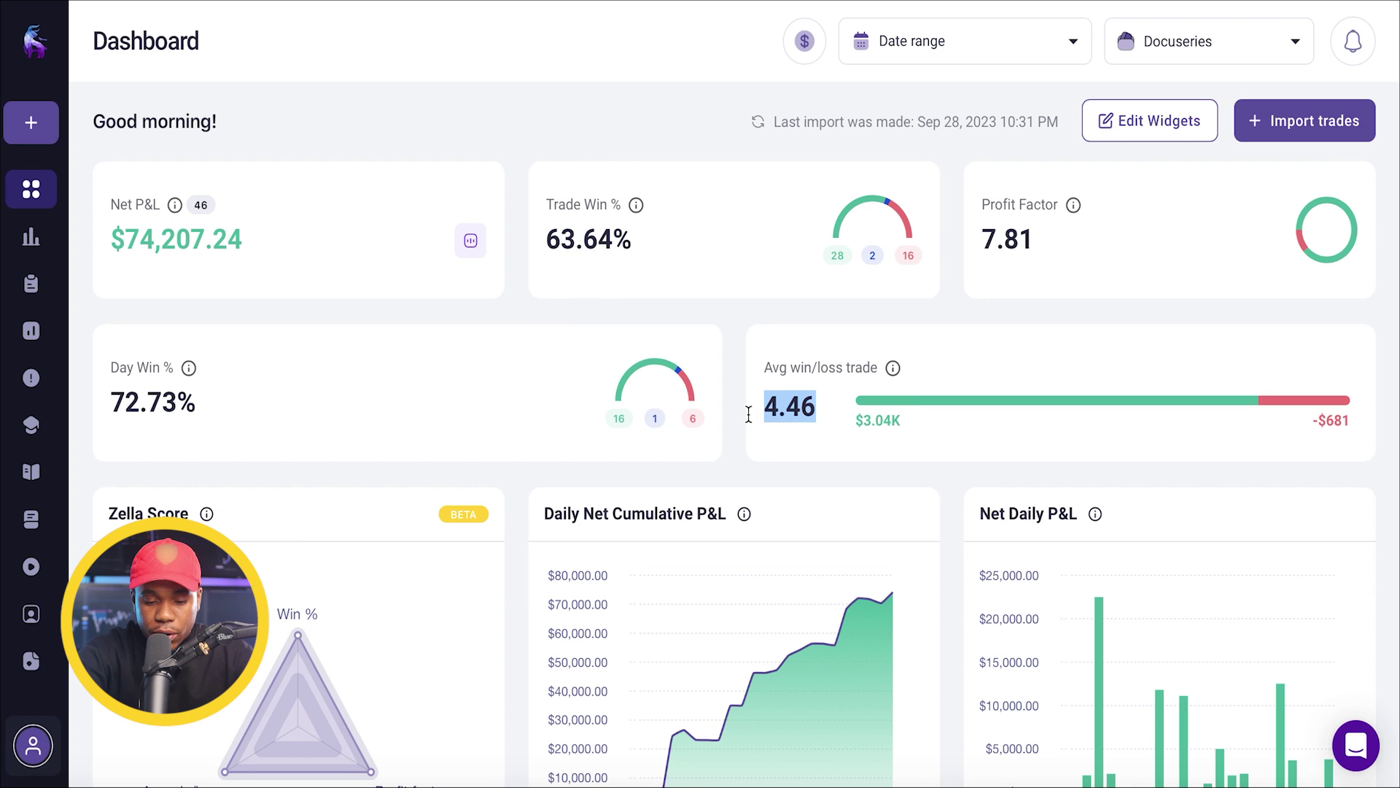
scroll(748, 413, down, 2)
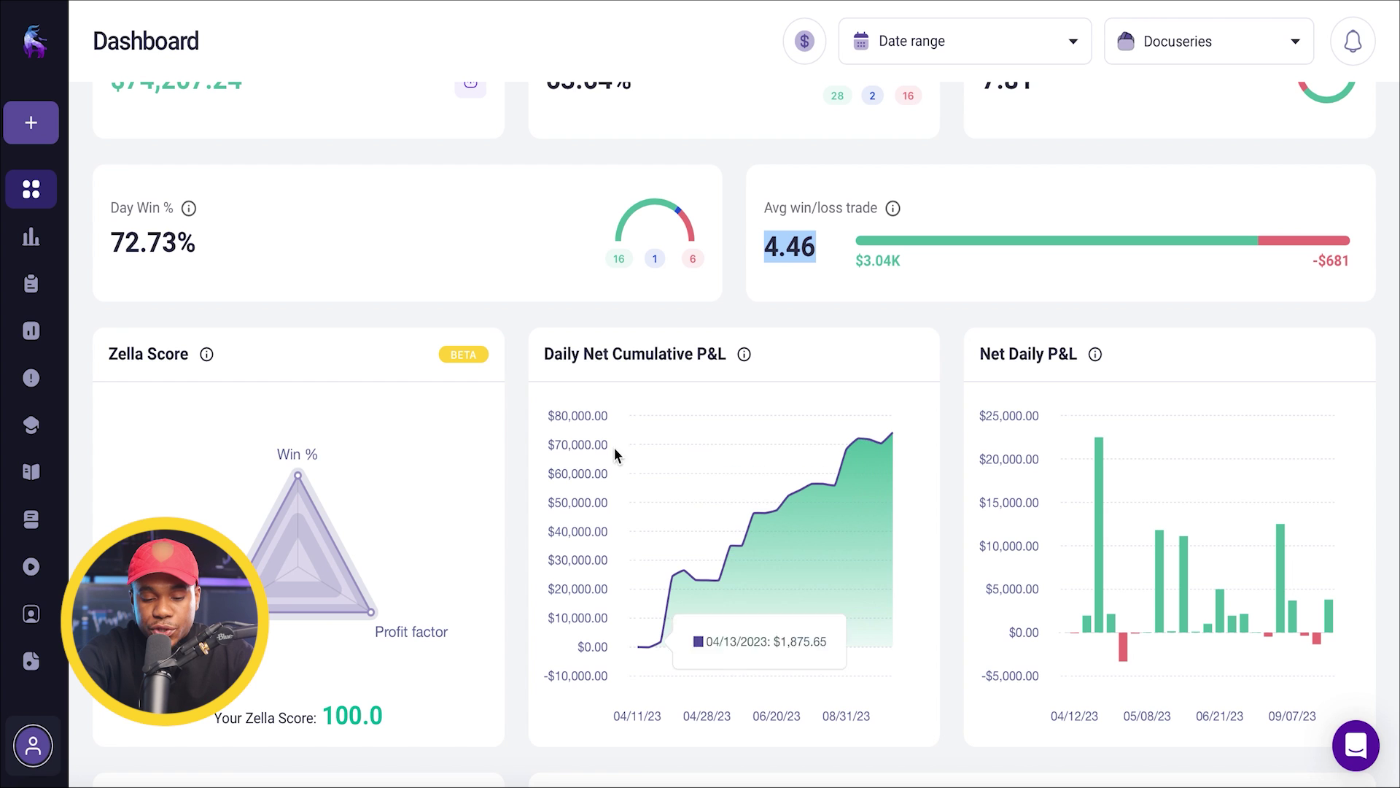
scroll(515, 547, down, 5)
scroll(516, 547, up, 8)
Open the strategy list and sort the strategies by Net P&L from highest to lowest
mouse_move(87, 531)
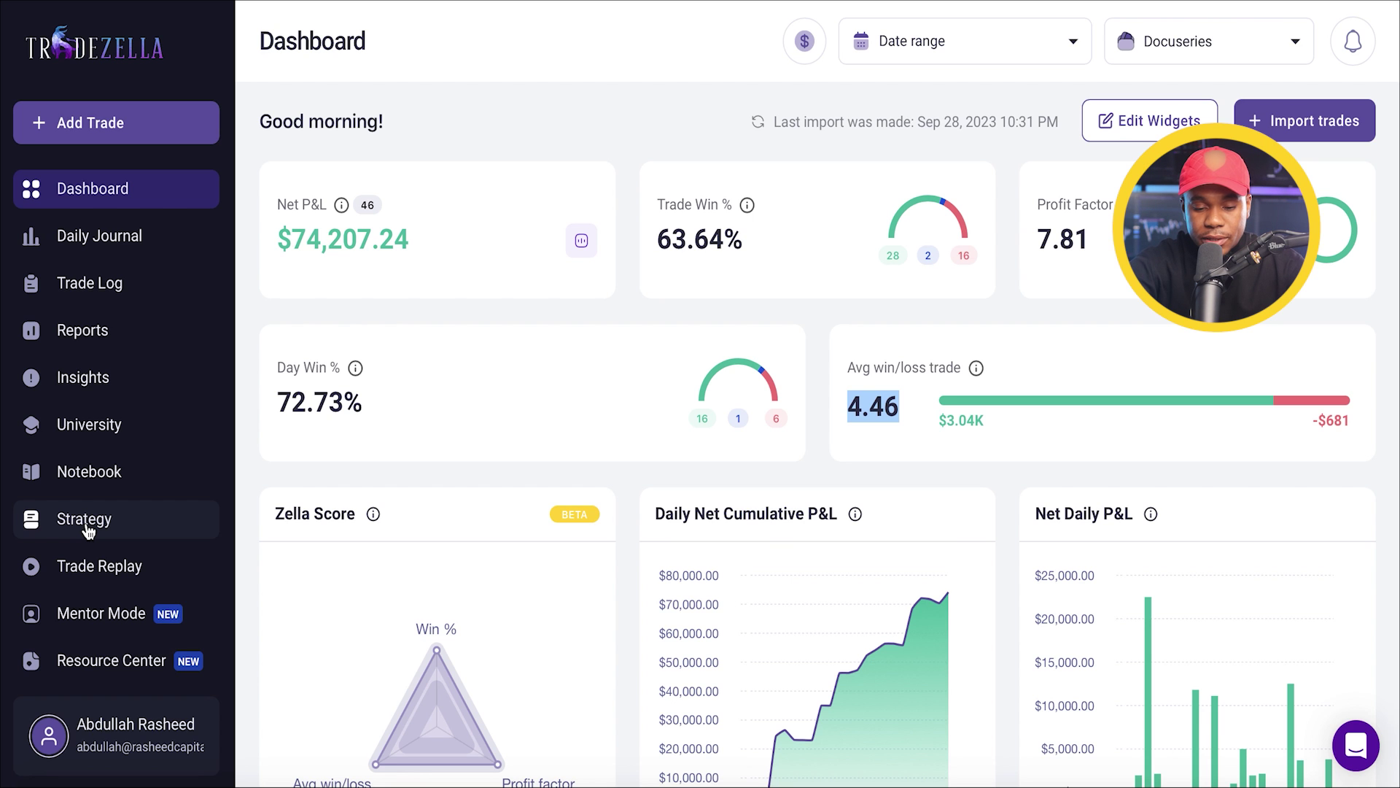
click(84, 520)
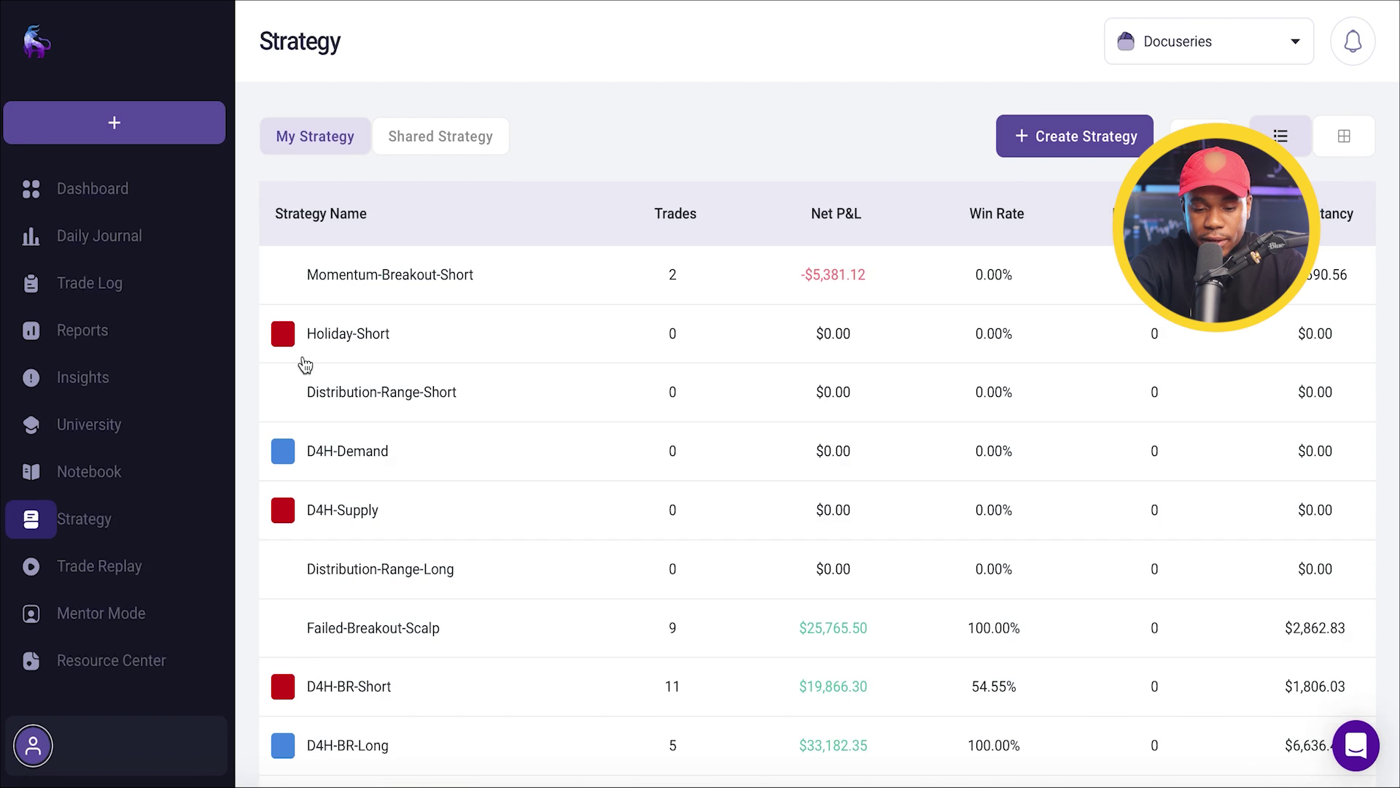
click(682, 217)
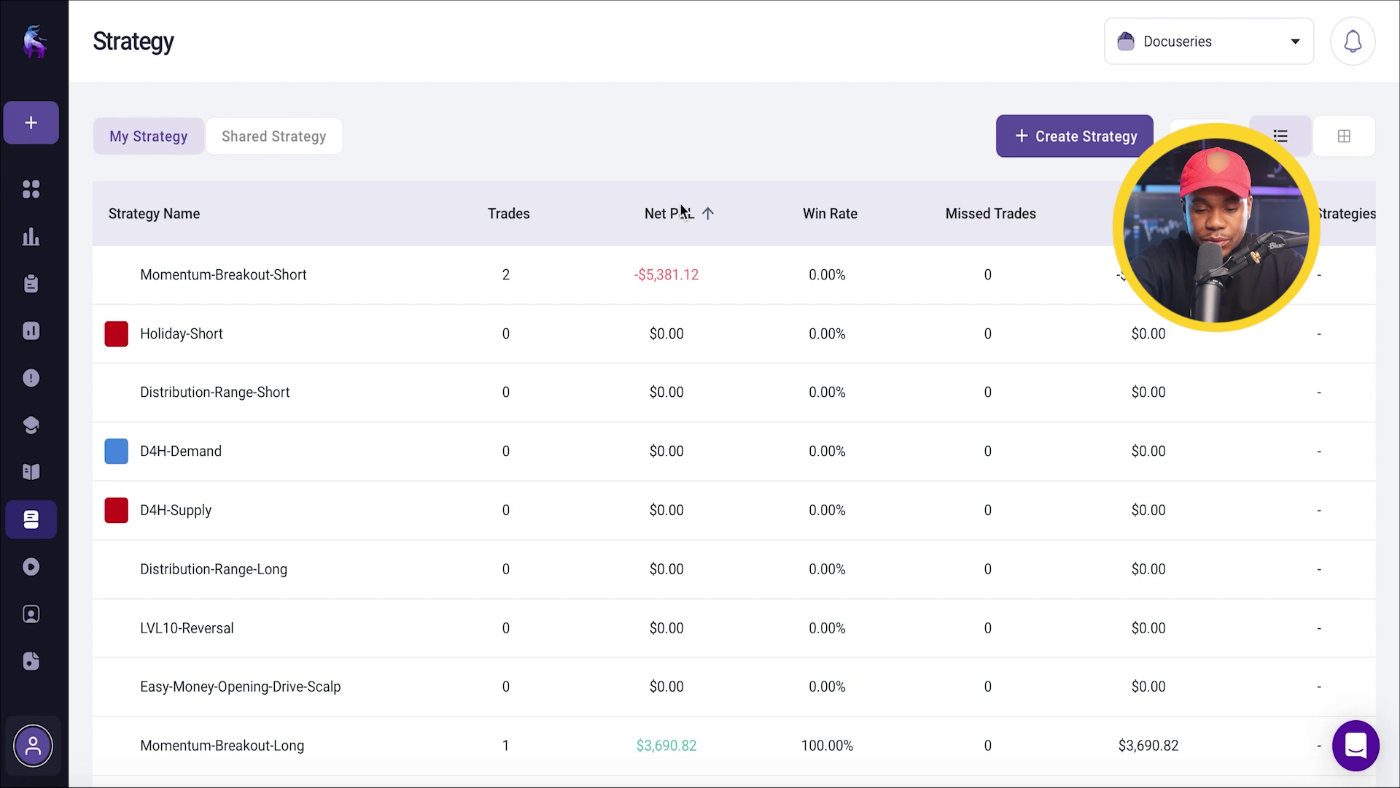
click(681, 220)
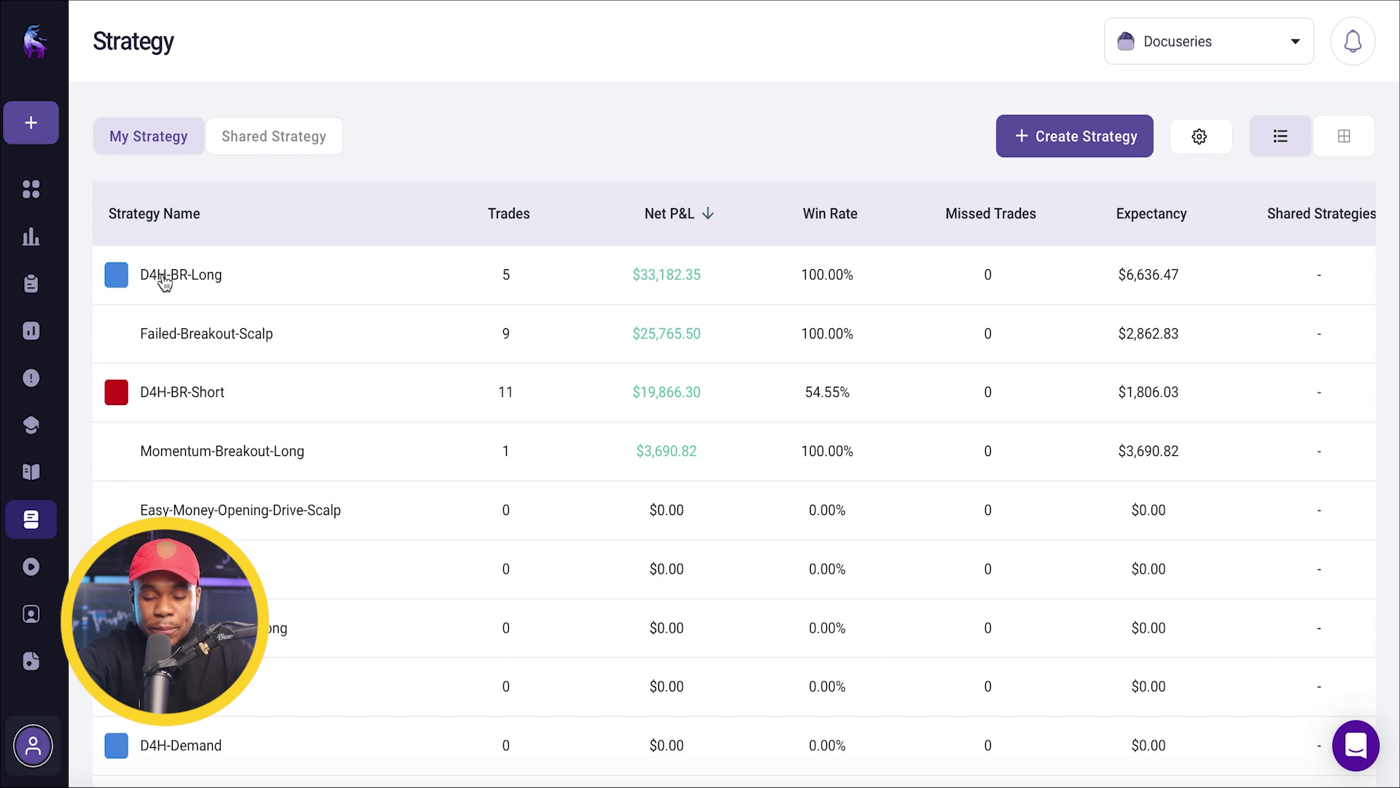
Open the D4H-BR-Short strategy and examine its overview statistics, entry, exit and market condition rules, and notes
click(349, 397)
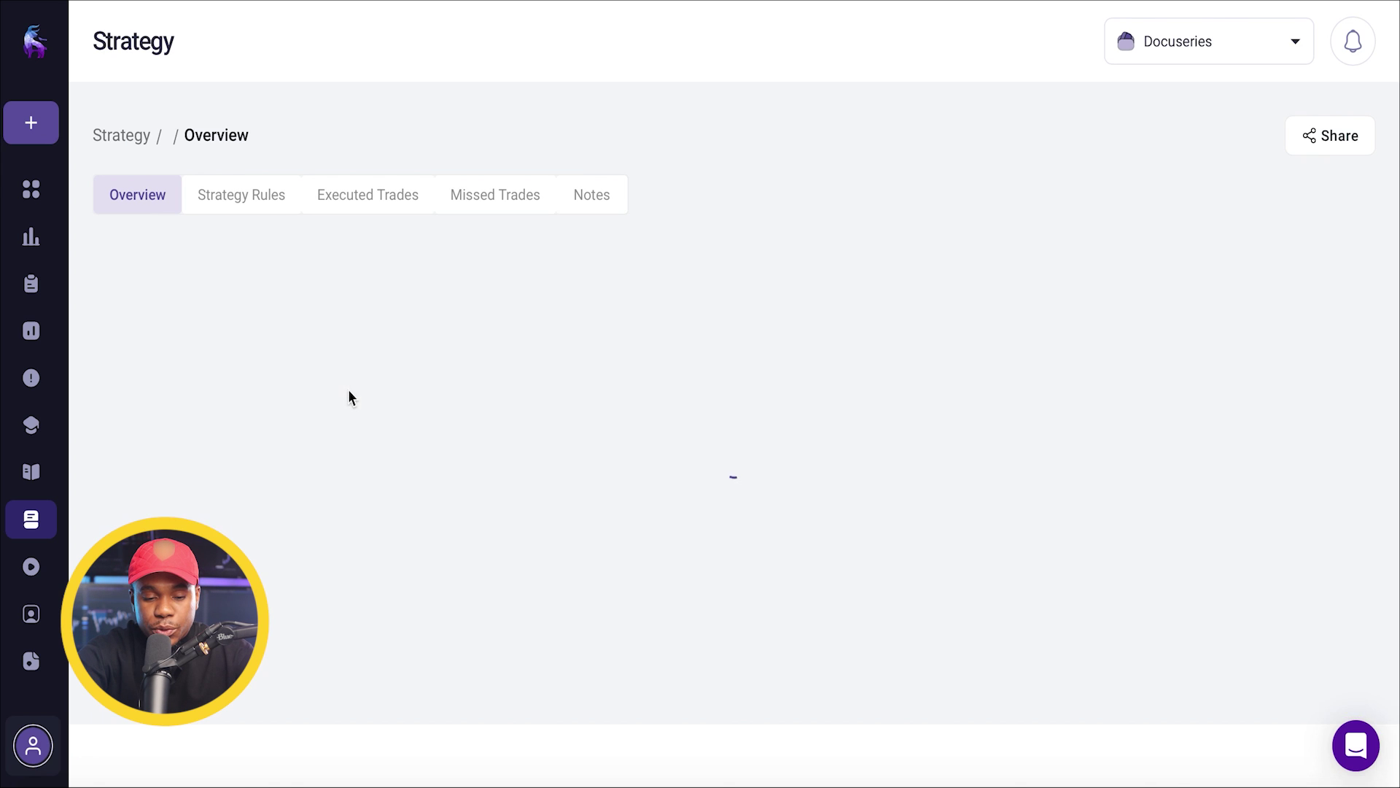
scroll(246, 324, down, 1)
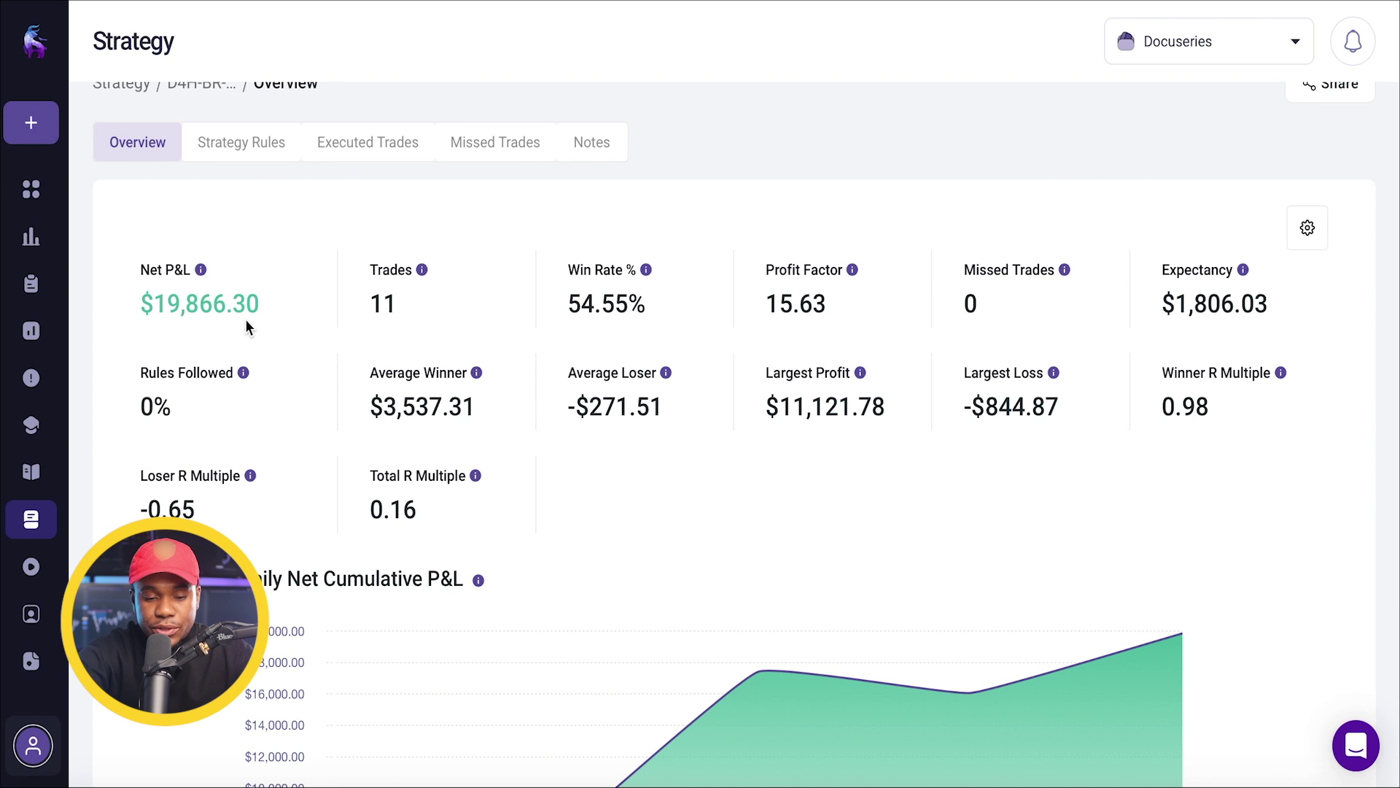
click(241, 142)
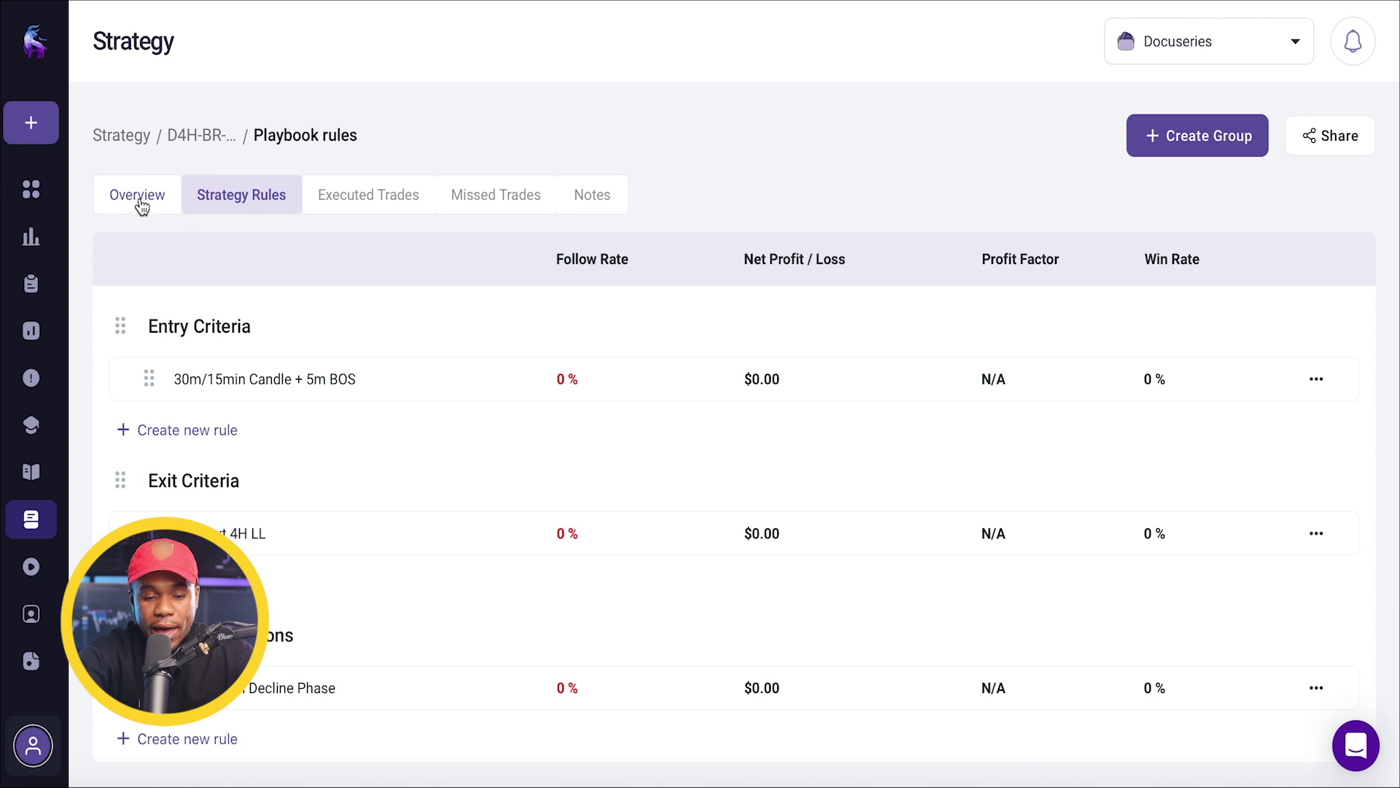
mouse_move(208, 301)
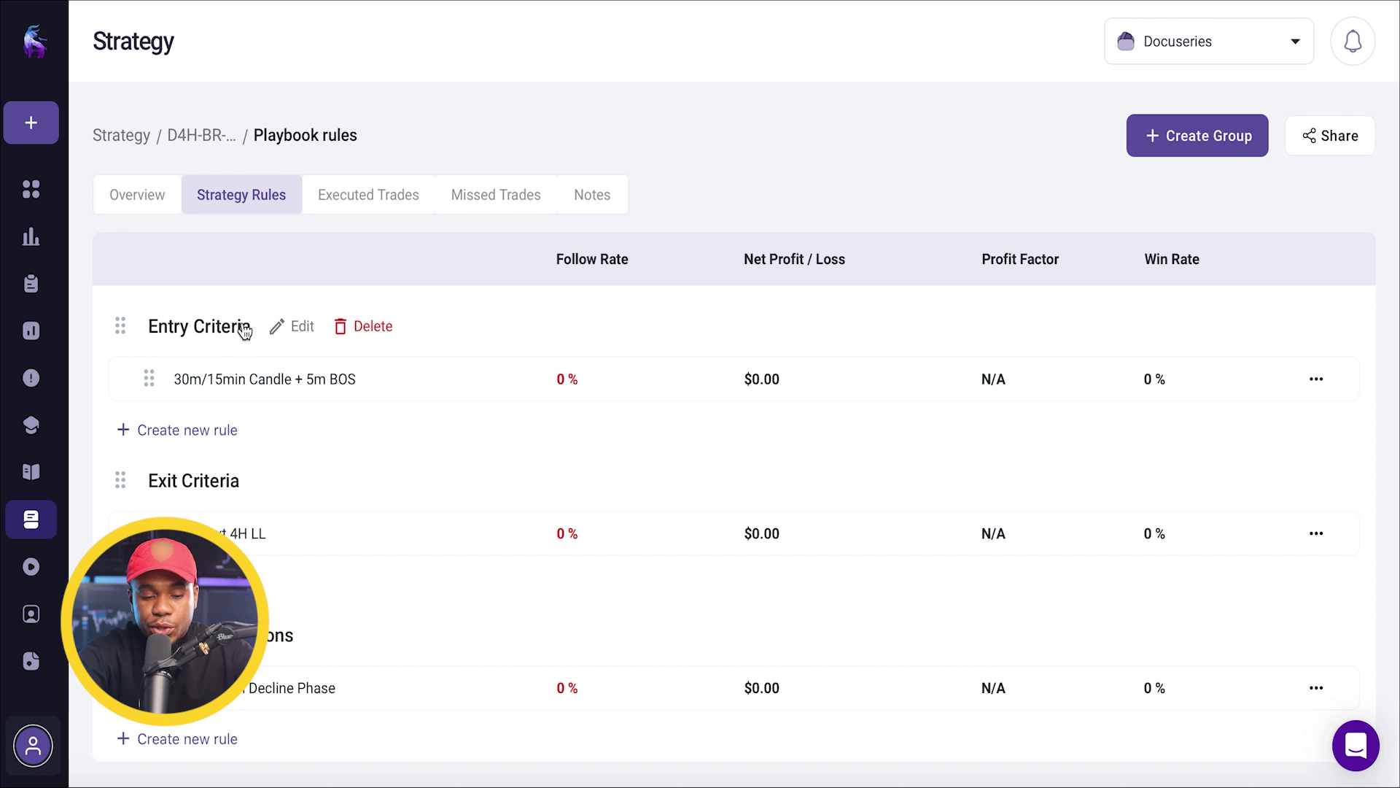
mouse_move(186, 632)
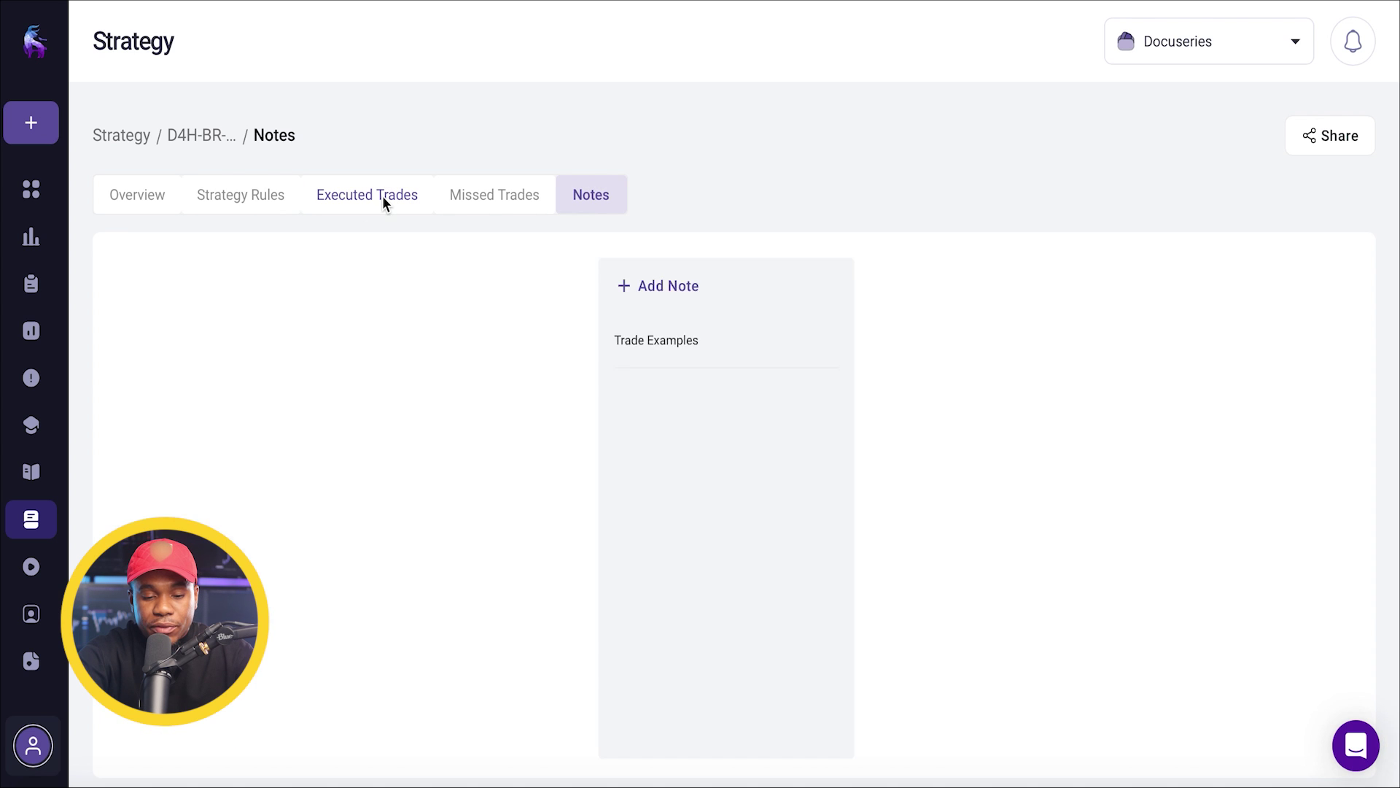
Open the US30 trade of 09/27/2023 from the strategy's executed trades and inspect its attached chart image enlarged
click(382, 196)
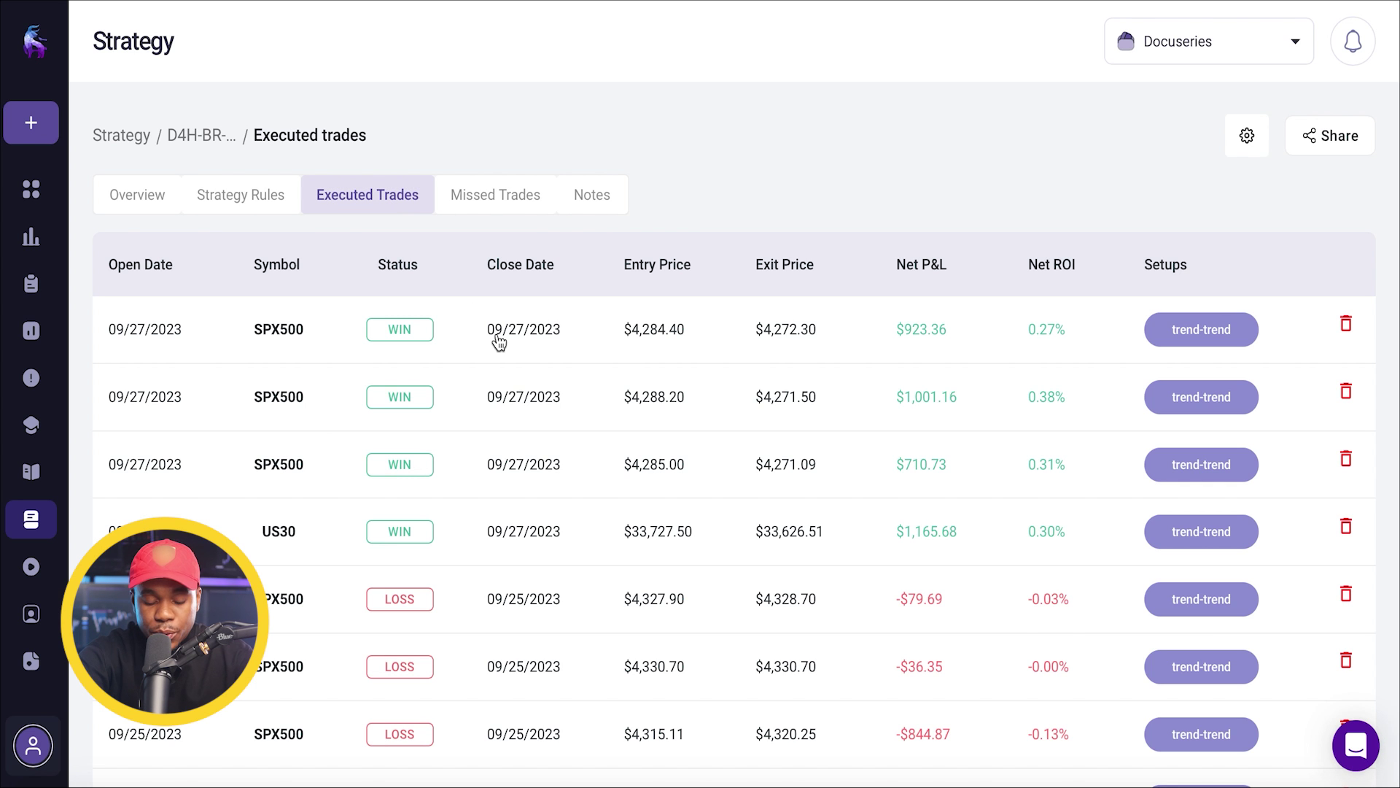
click(323, 530)
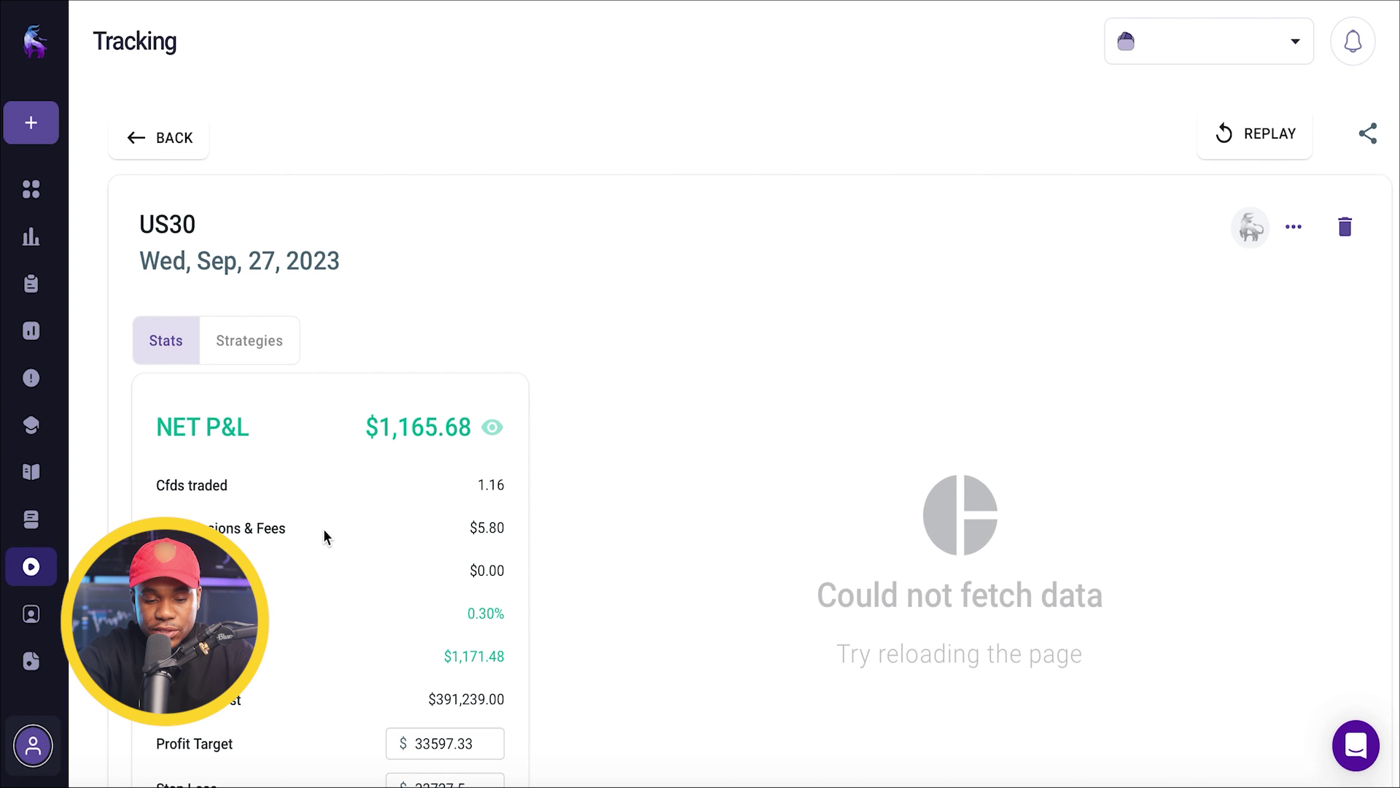
scroll(323, 528, down, 10)
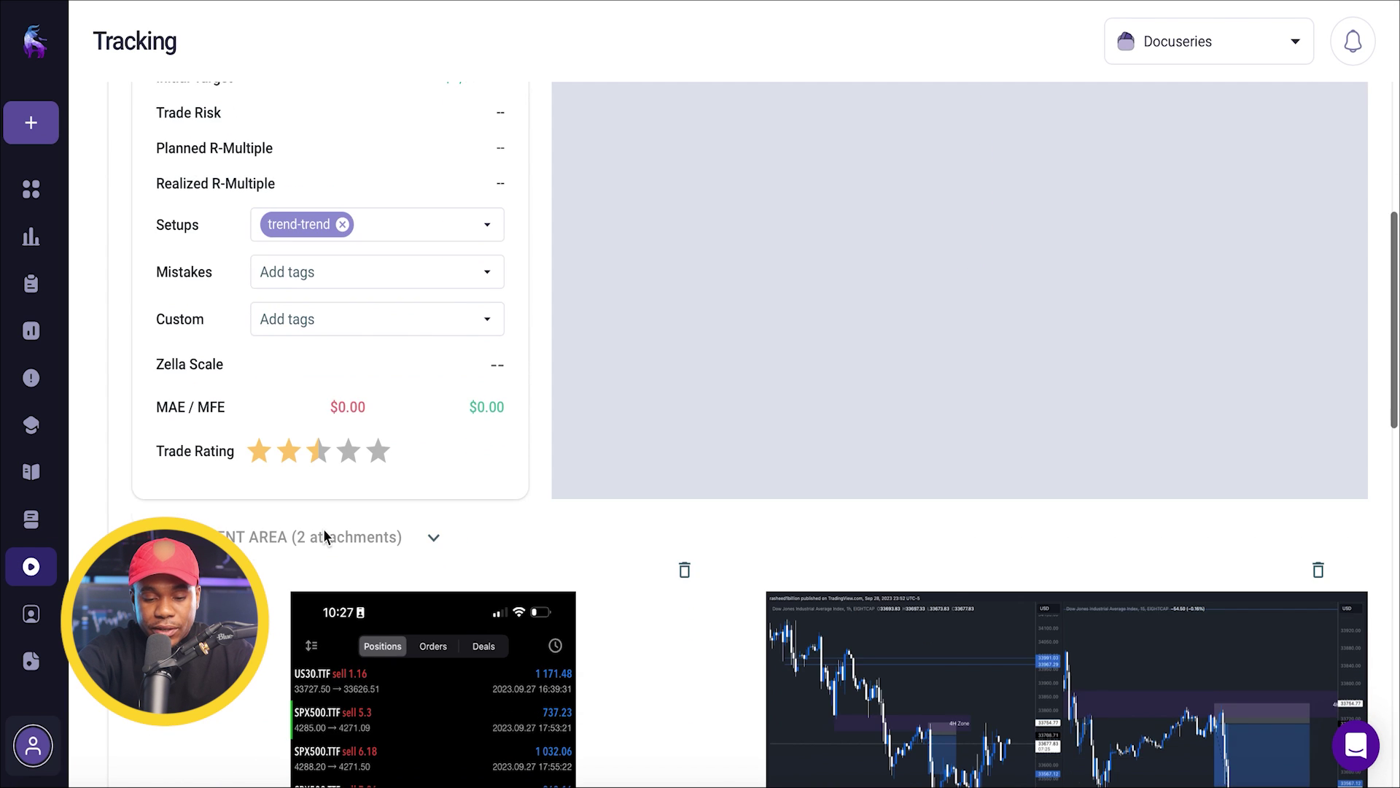
scroll(324, 537, down, 3)
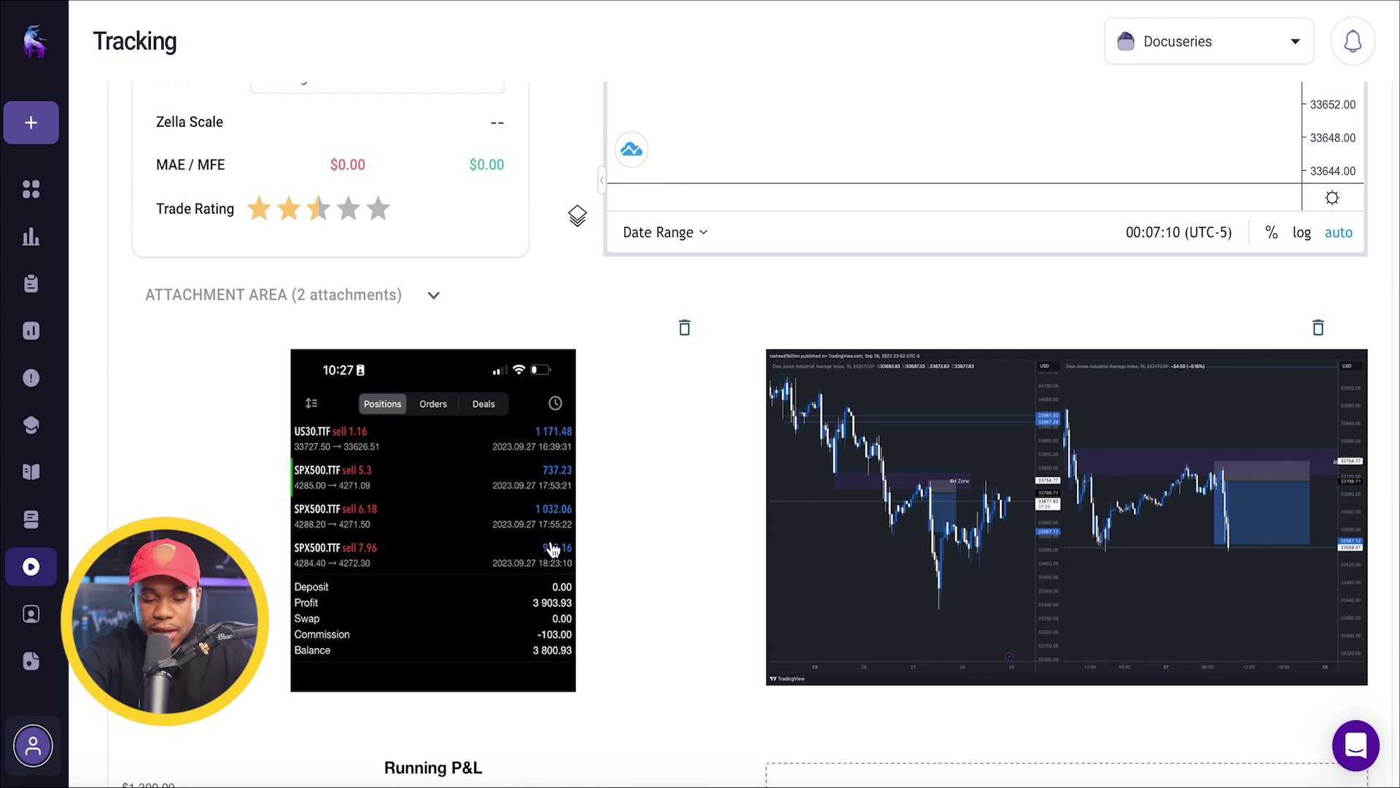
scroll(369, 409, down, 1)
scroll(1072, 491, down, 2)
click(1072, 491)
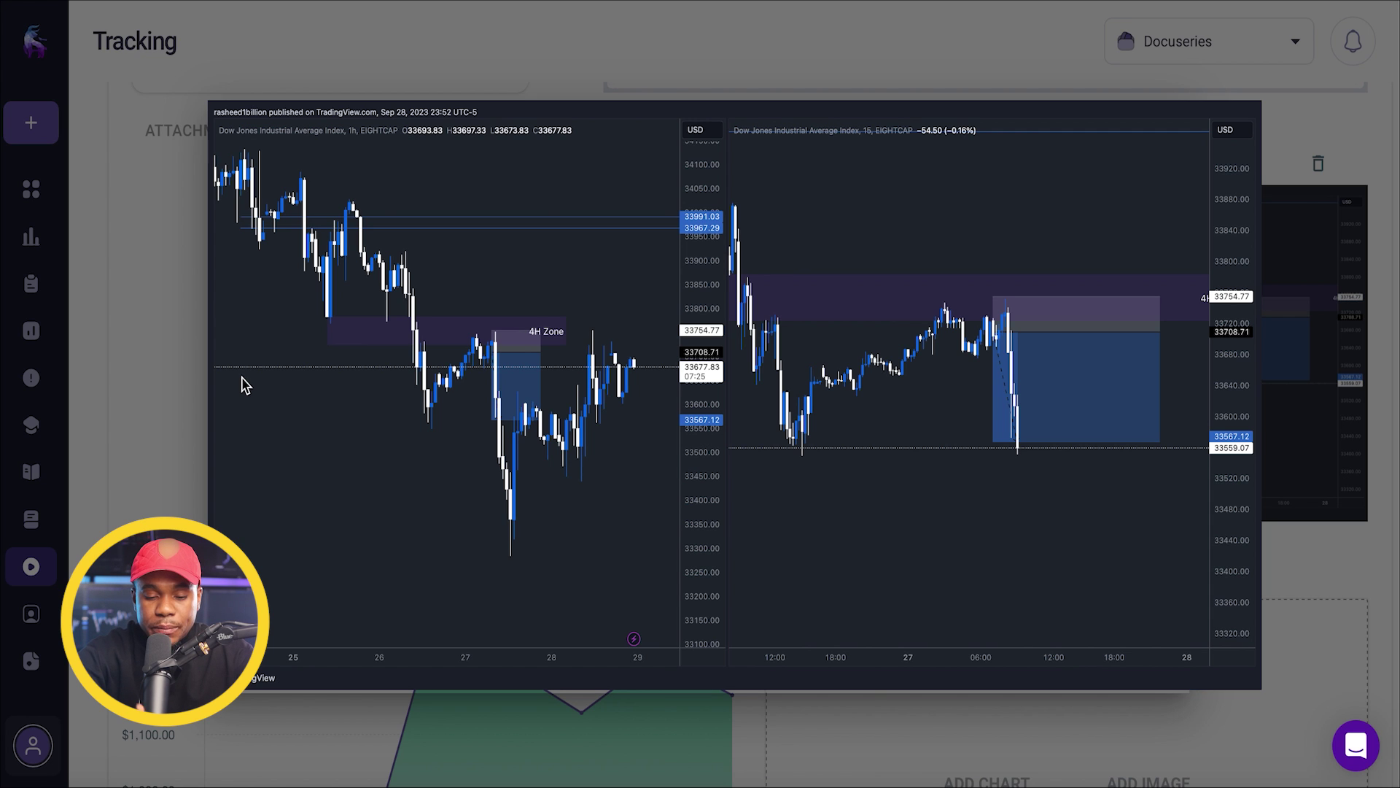
scroll(466, 444, up, 15)
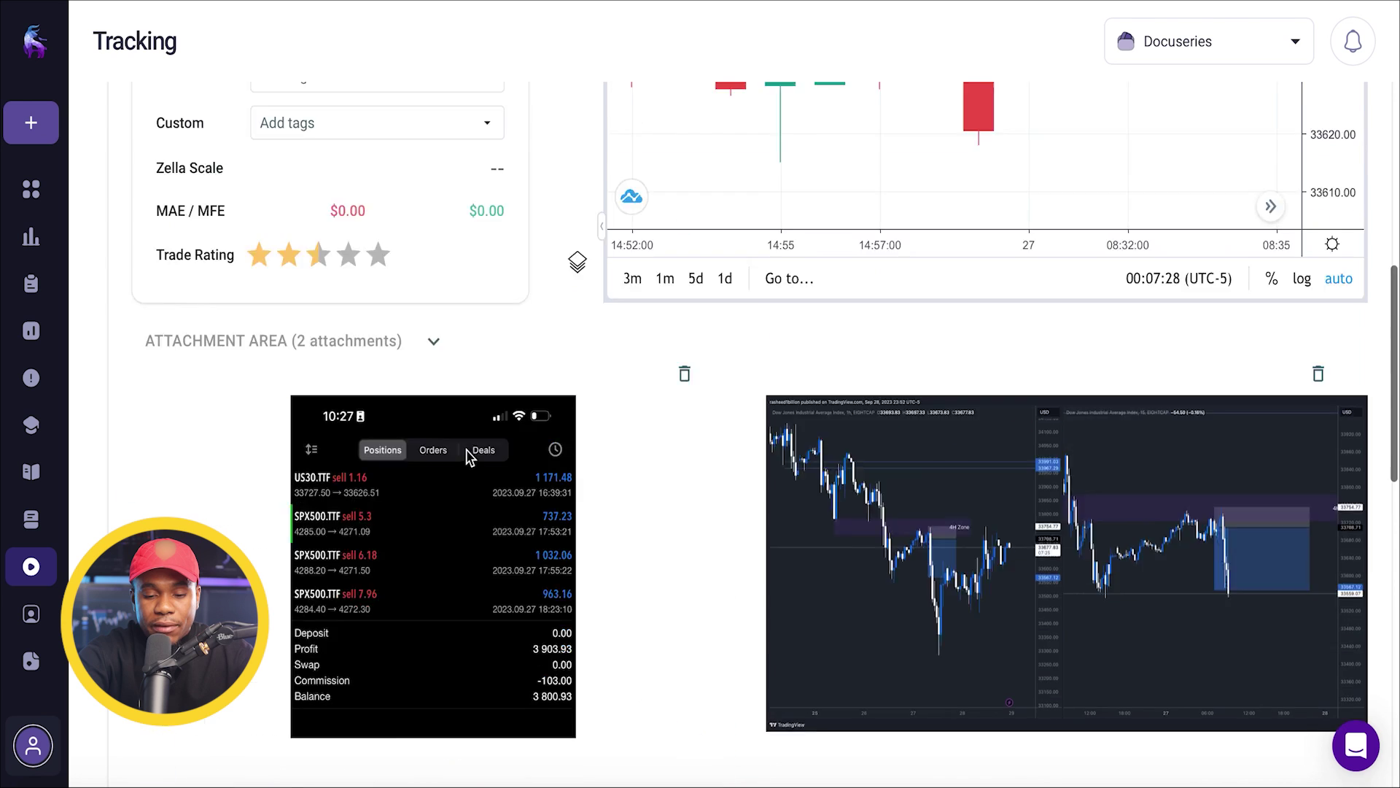
Mark all D4H-BR-Short strategy rules as followed for the US30 trade
scroll(468, 367, down, 2)
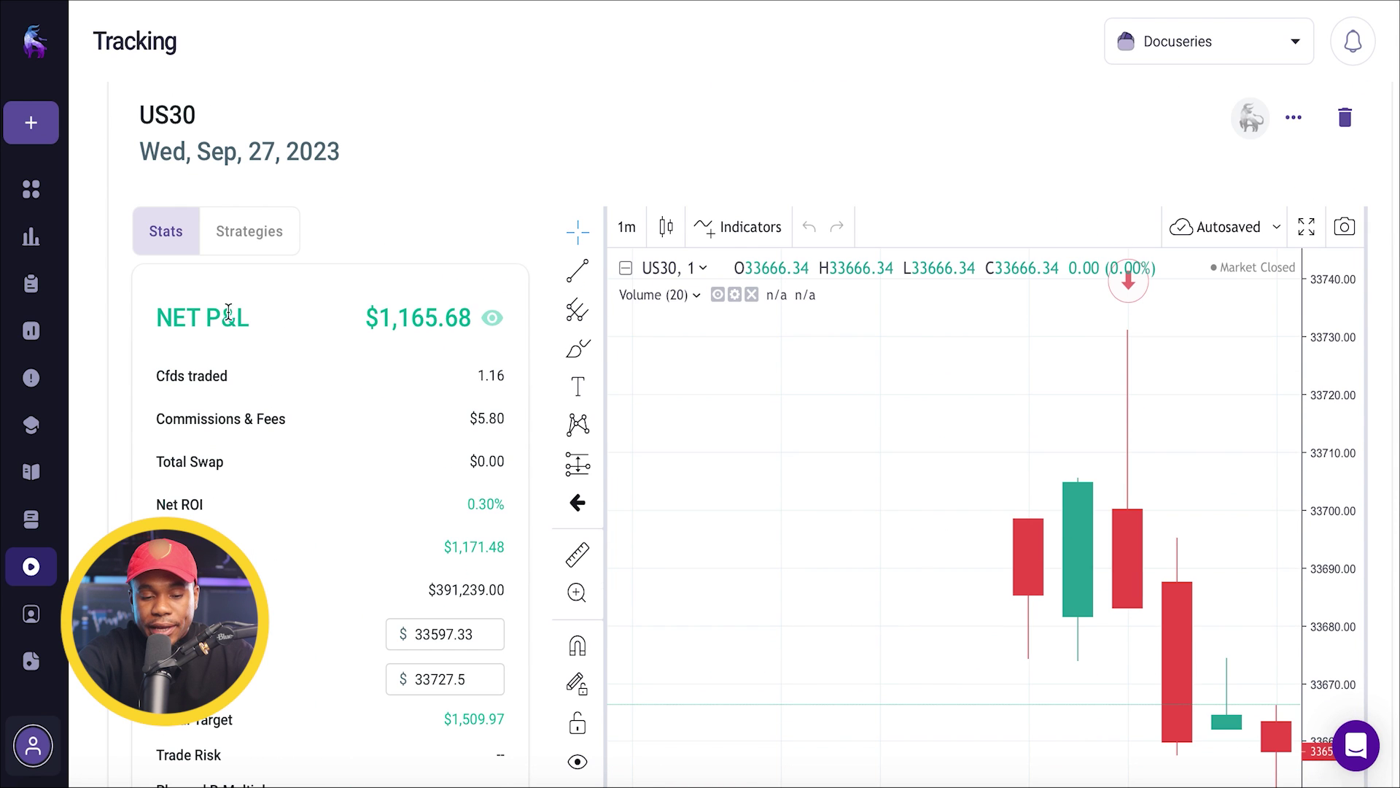
click(250, 231)
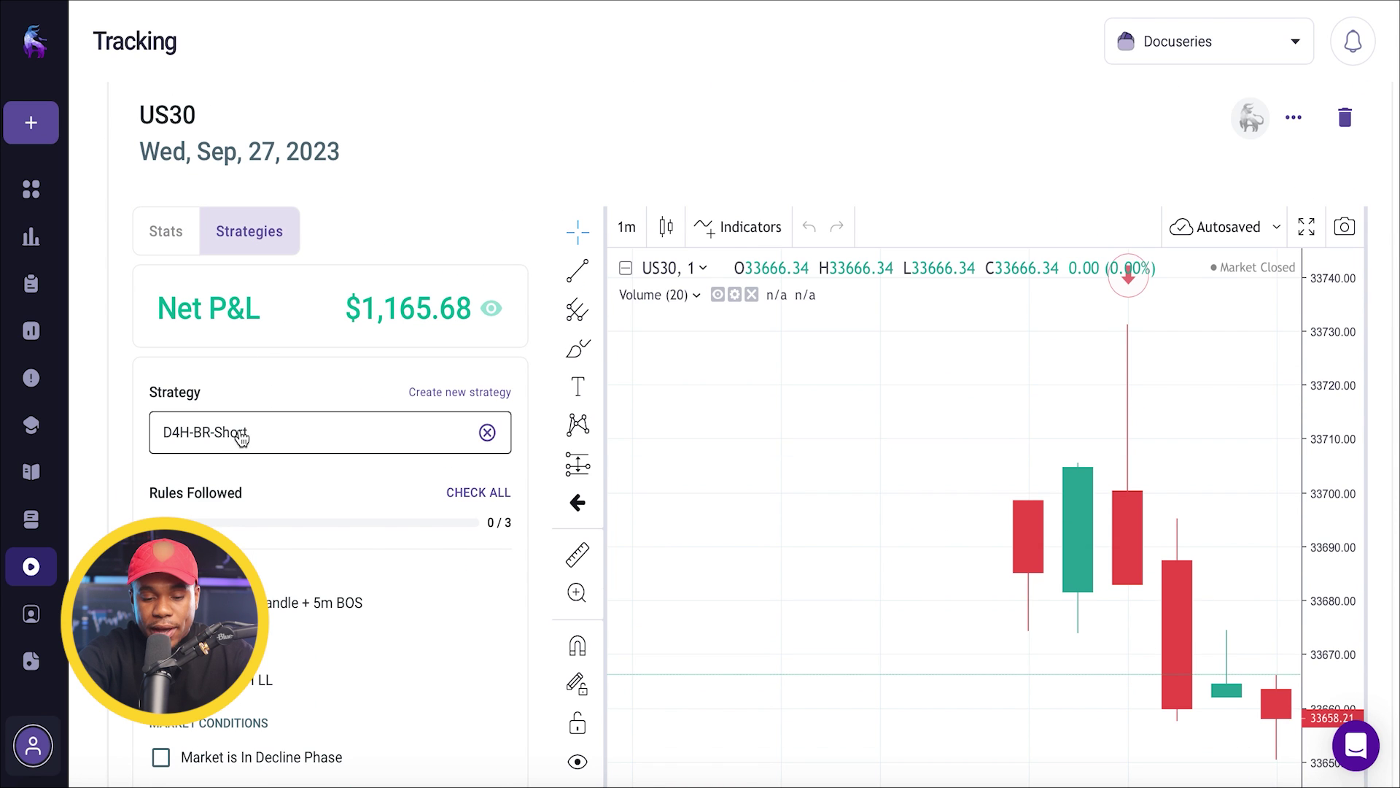
scroll(349, 487, down, 2)
click(479, 390)
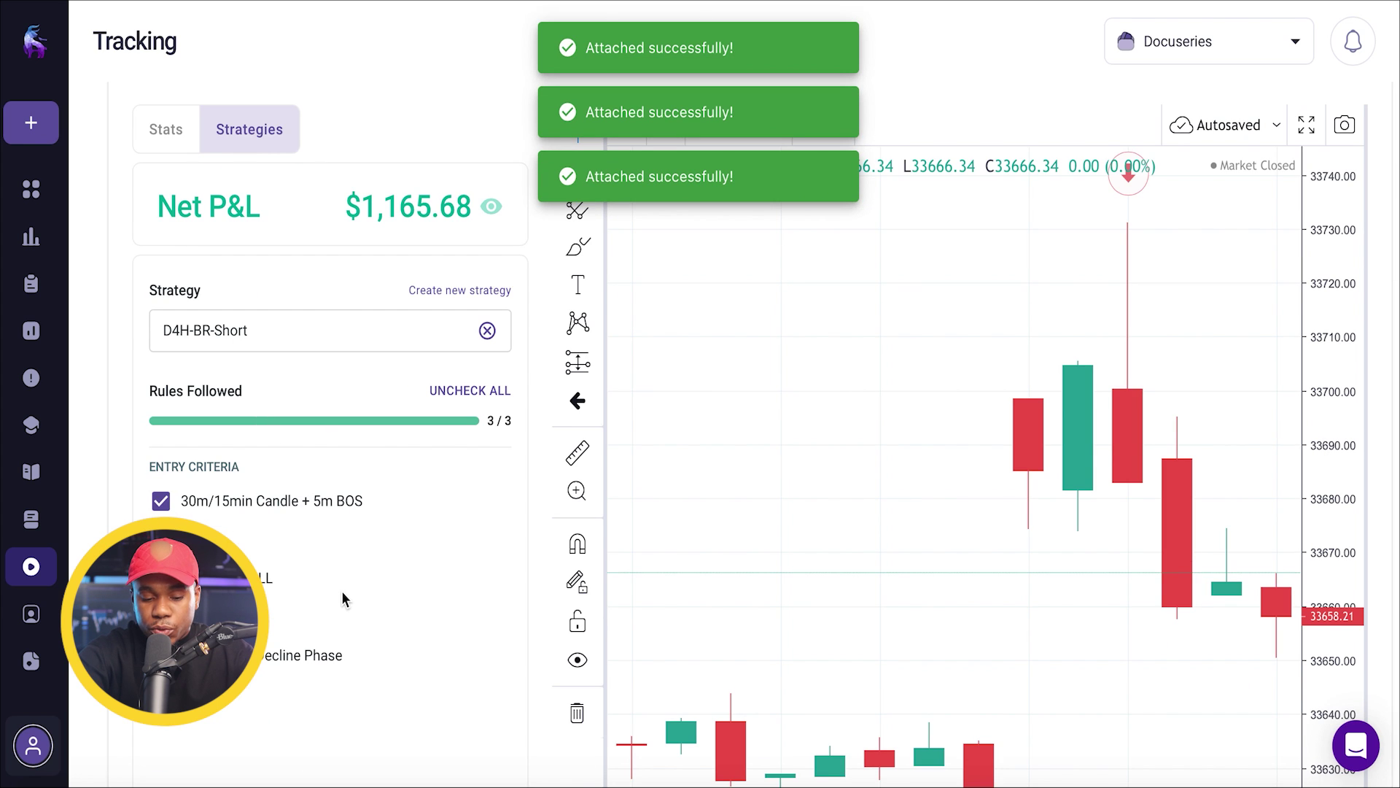
scroll(197, 247, up, 1)
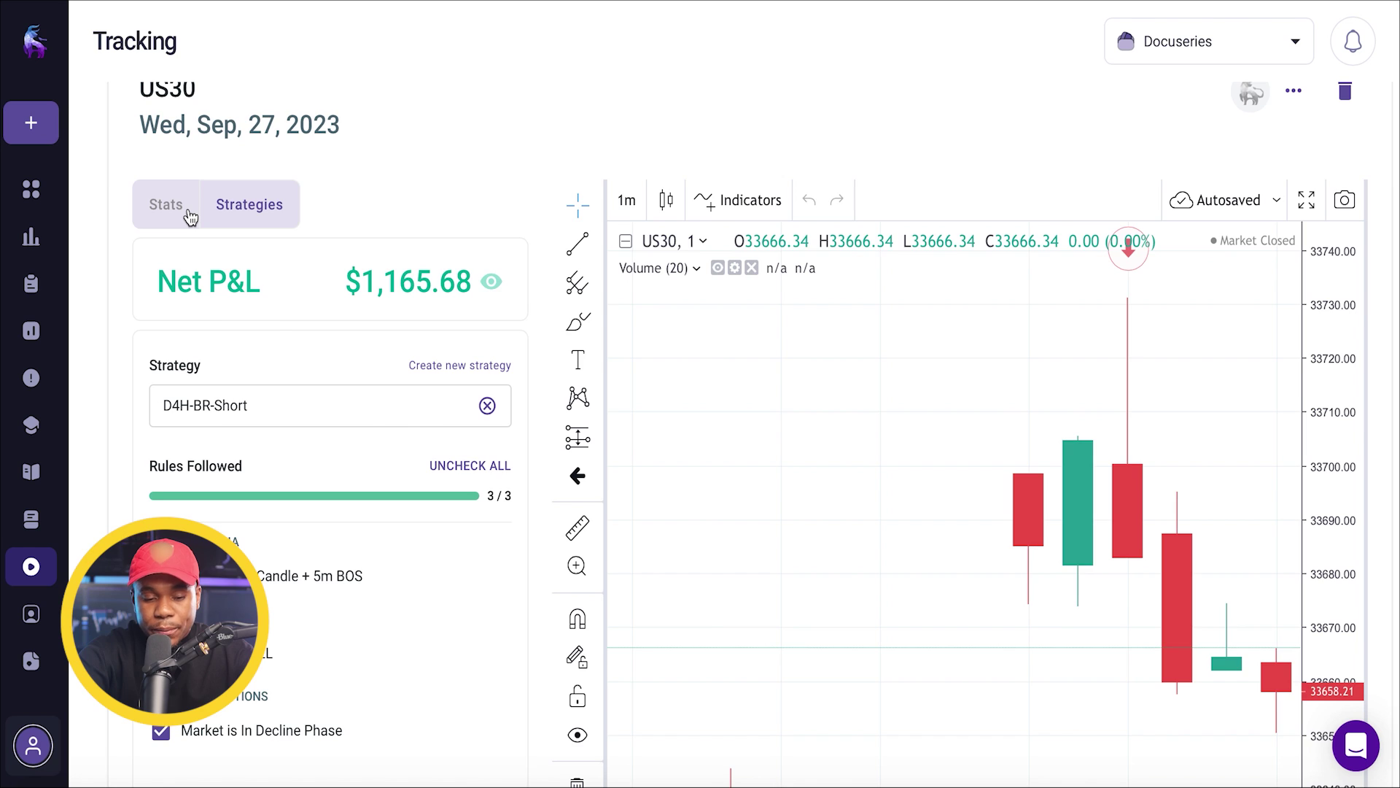
Examine the US30 trade's statistics, executions table and the note holding the film link
click(190, 217)
scroll(1384, 467, down, 5)
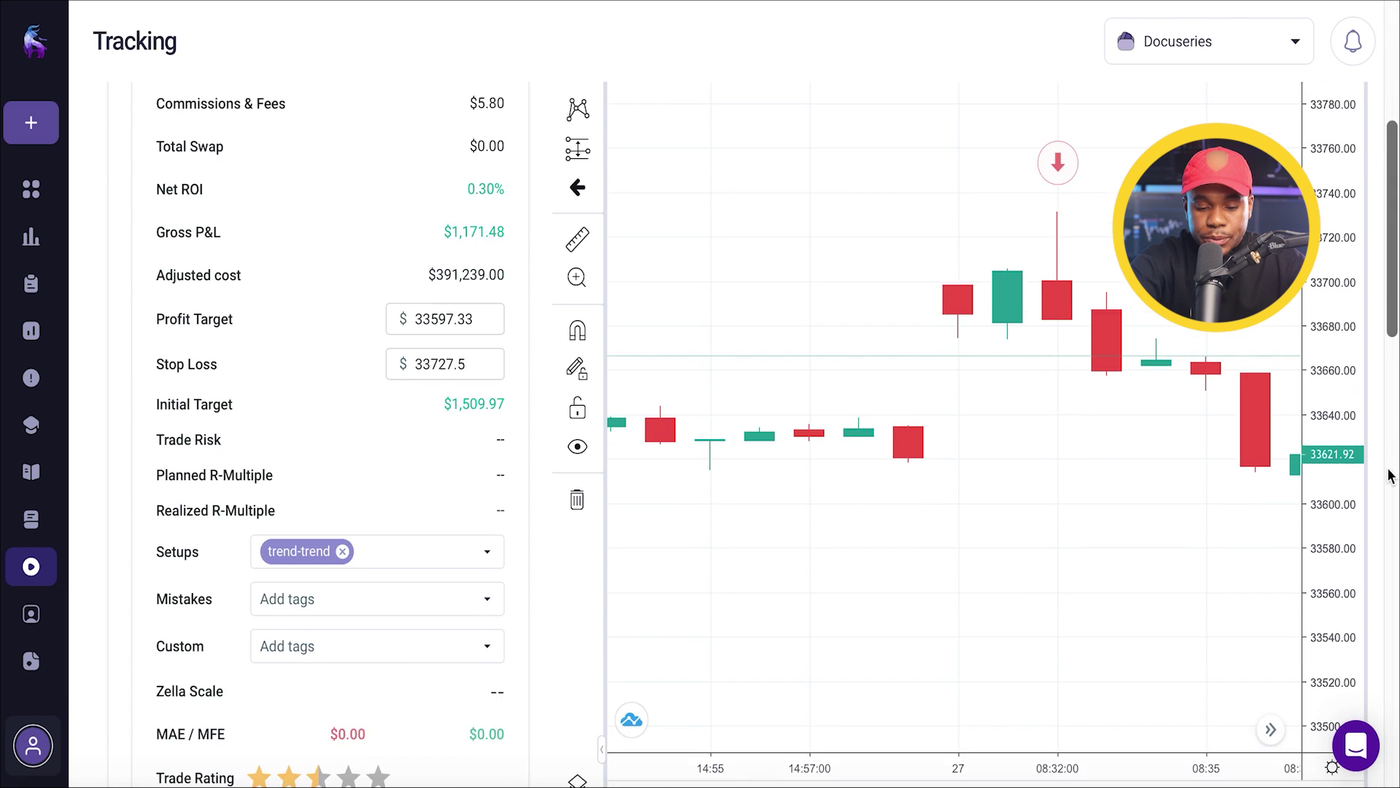
scroll(1031, 413, down, 10)
scroll(962, 425, down, 10)
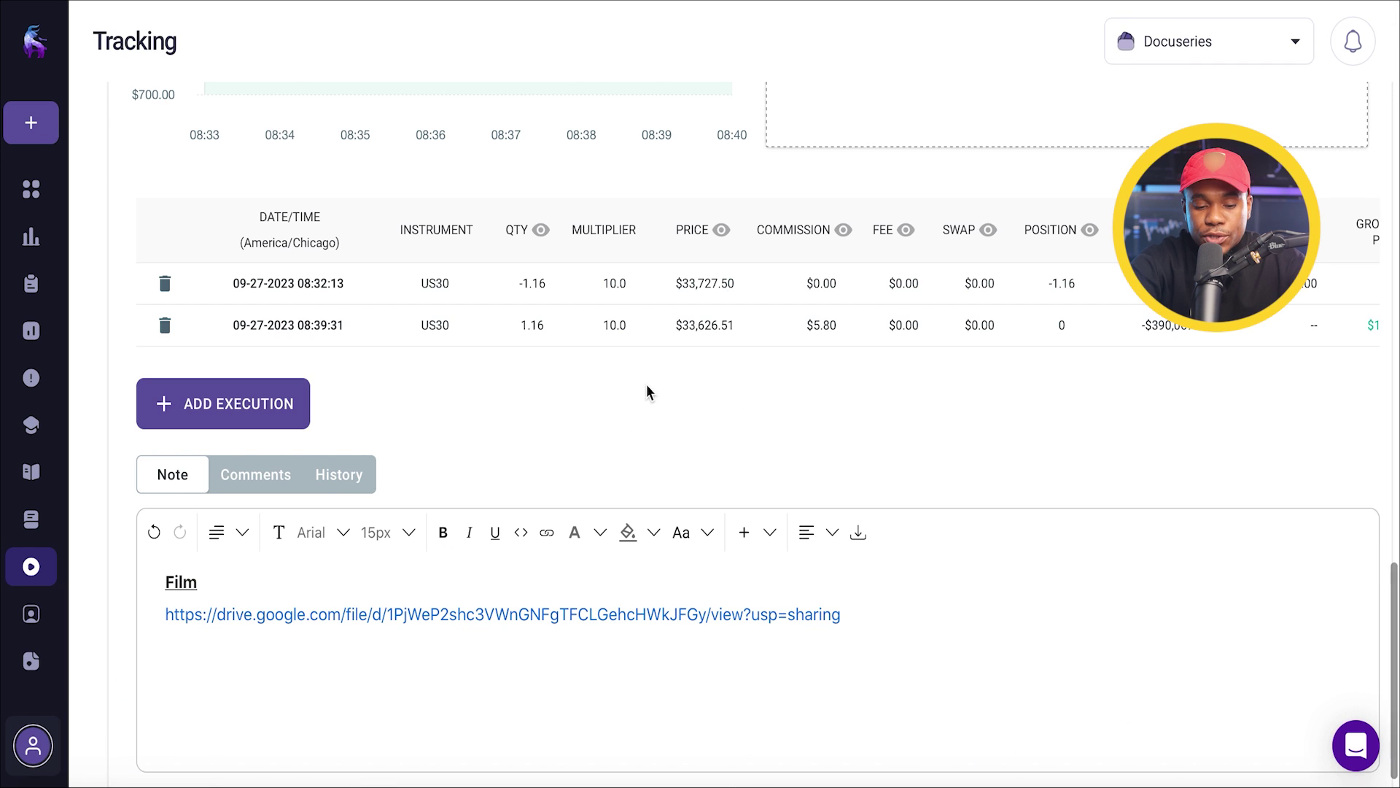
scroll(281, 582, down, 1)
click(433, 582)
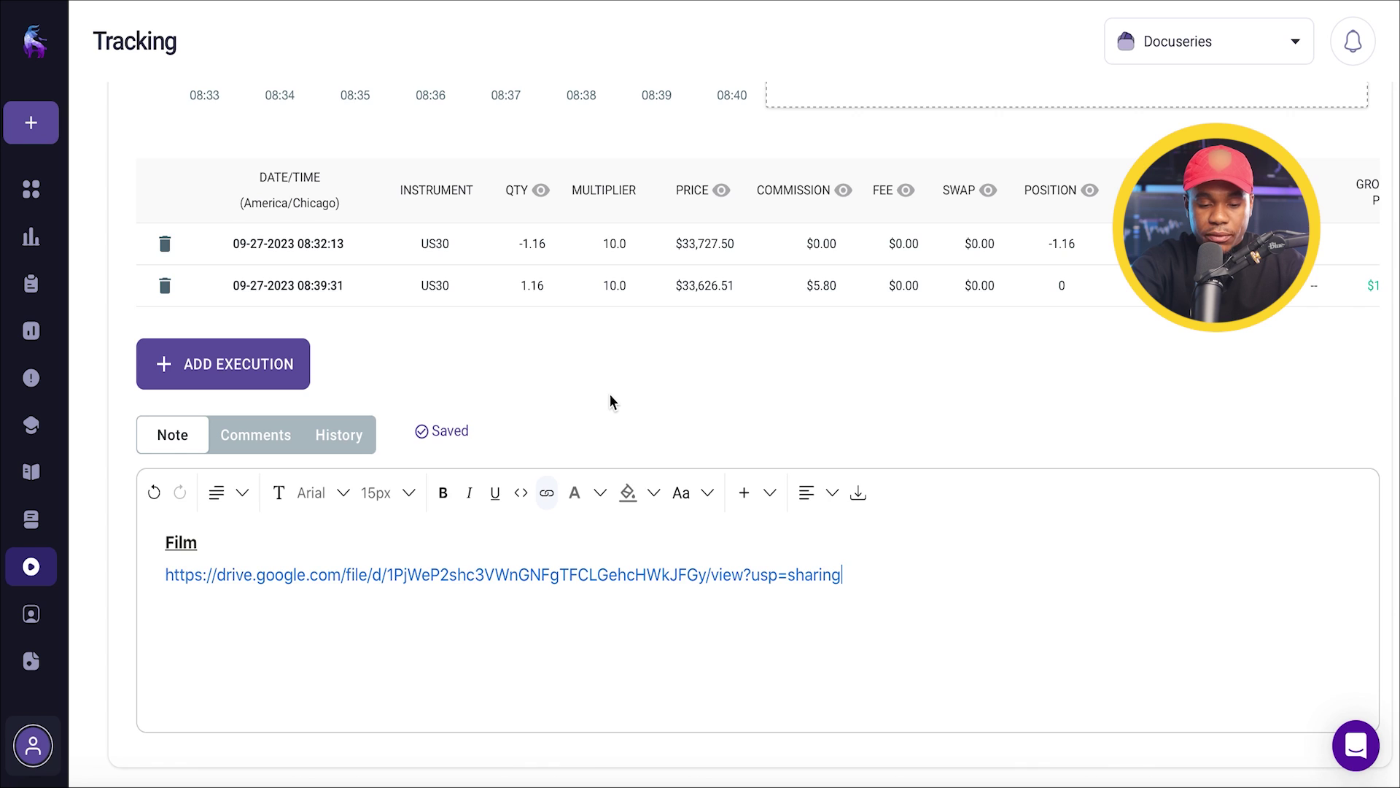
scroll(609, 393, up, 10)
scroll(610, 395, up, 2)
scroll(610, 395, up, 10)
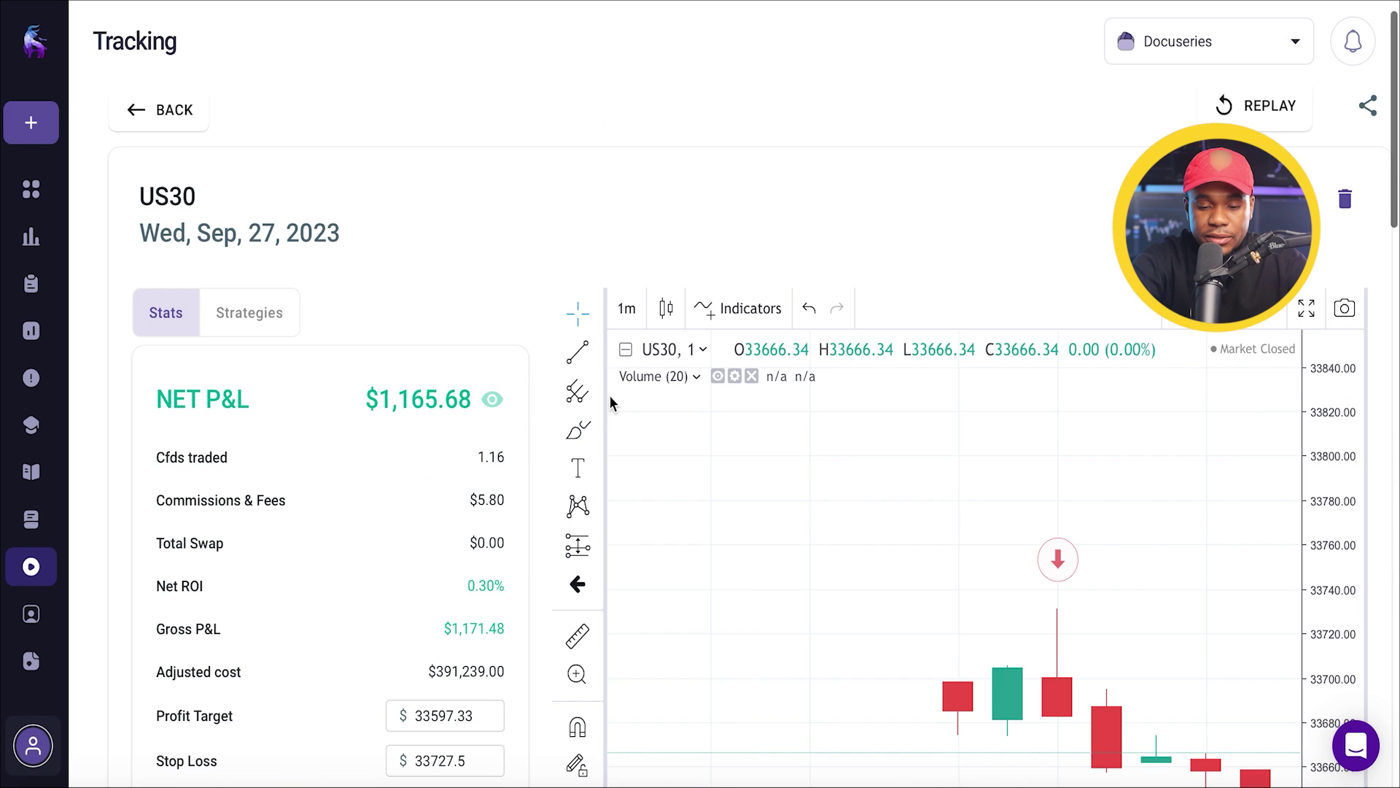
scroll(610, 401, up, 1)
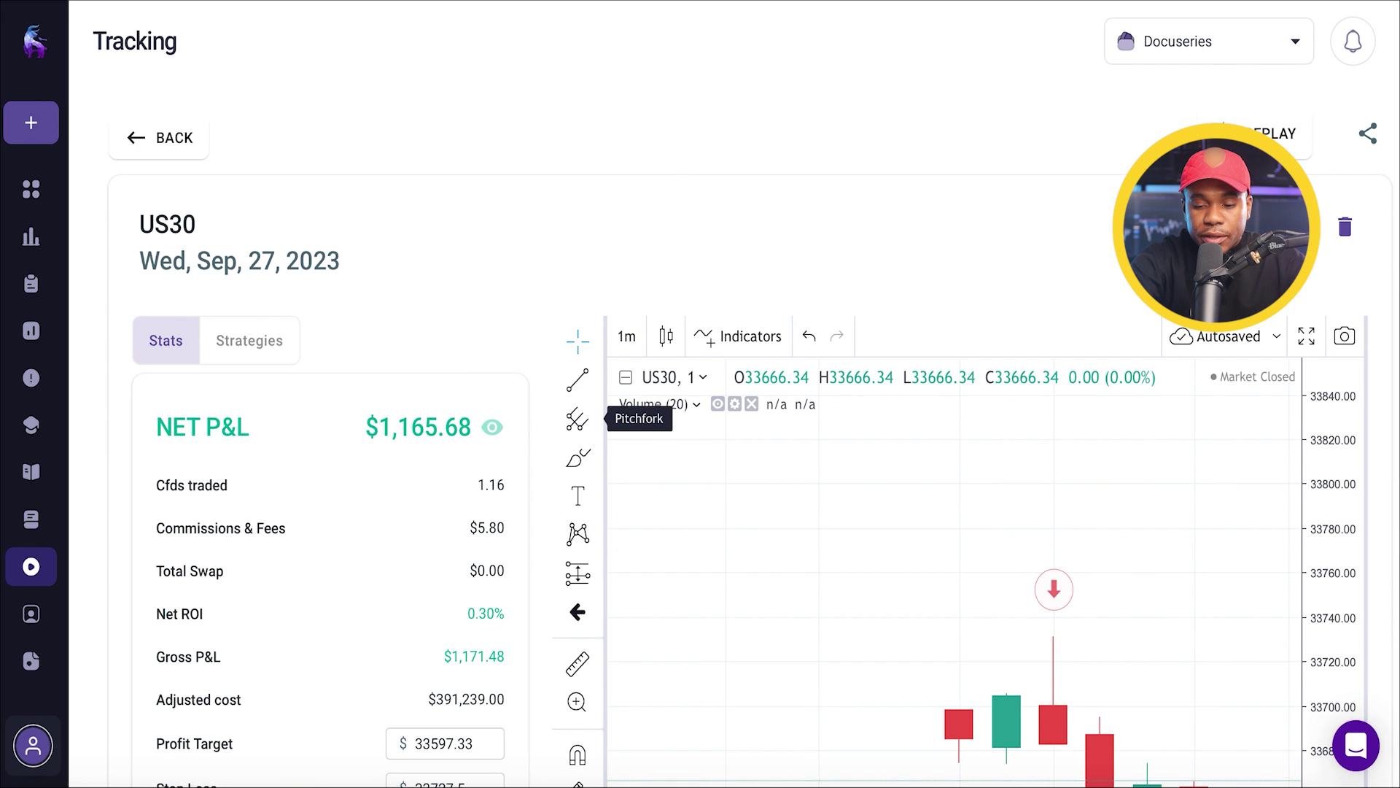
View the US30 trade in the chart replay and return to its tracking page
click(1256, 146)
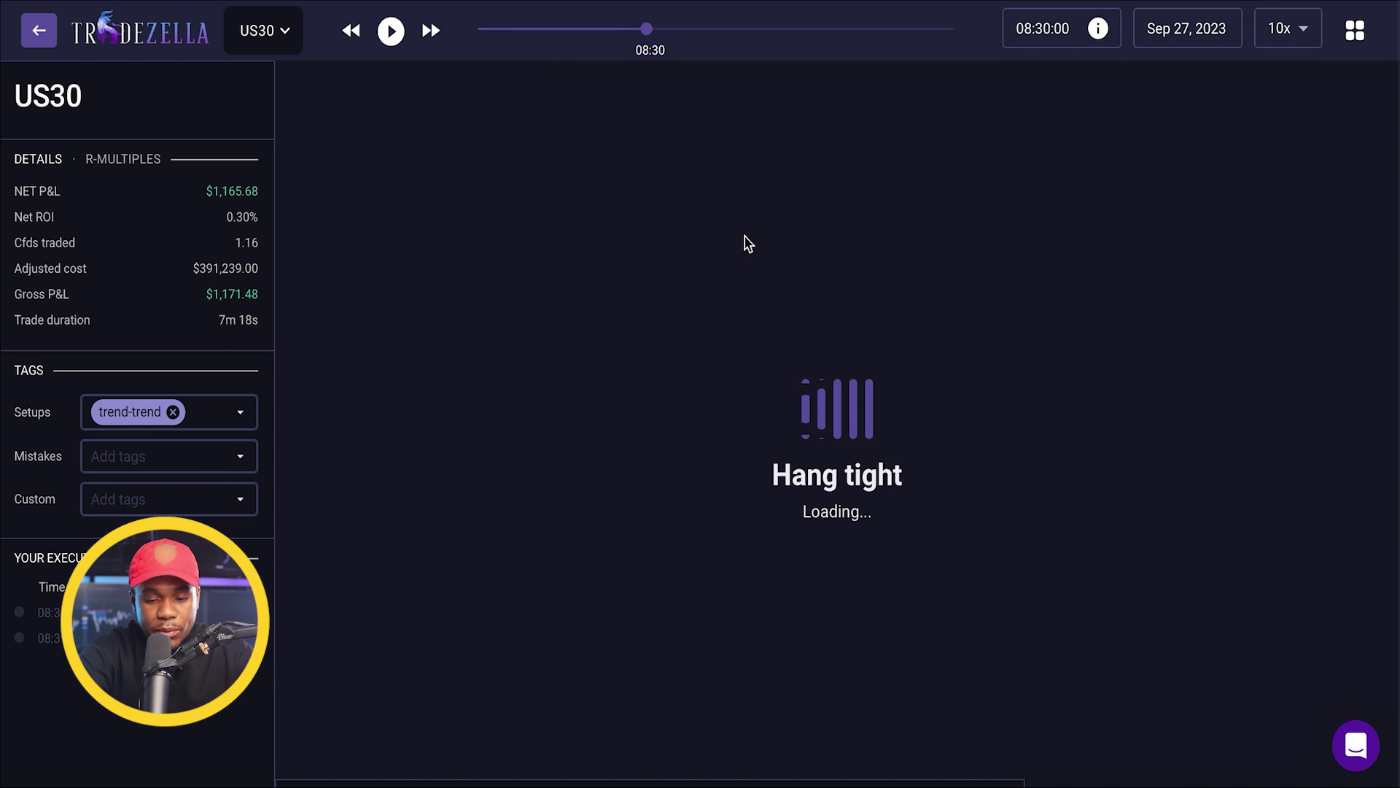
drag(641, 720, 878, 724)
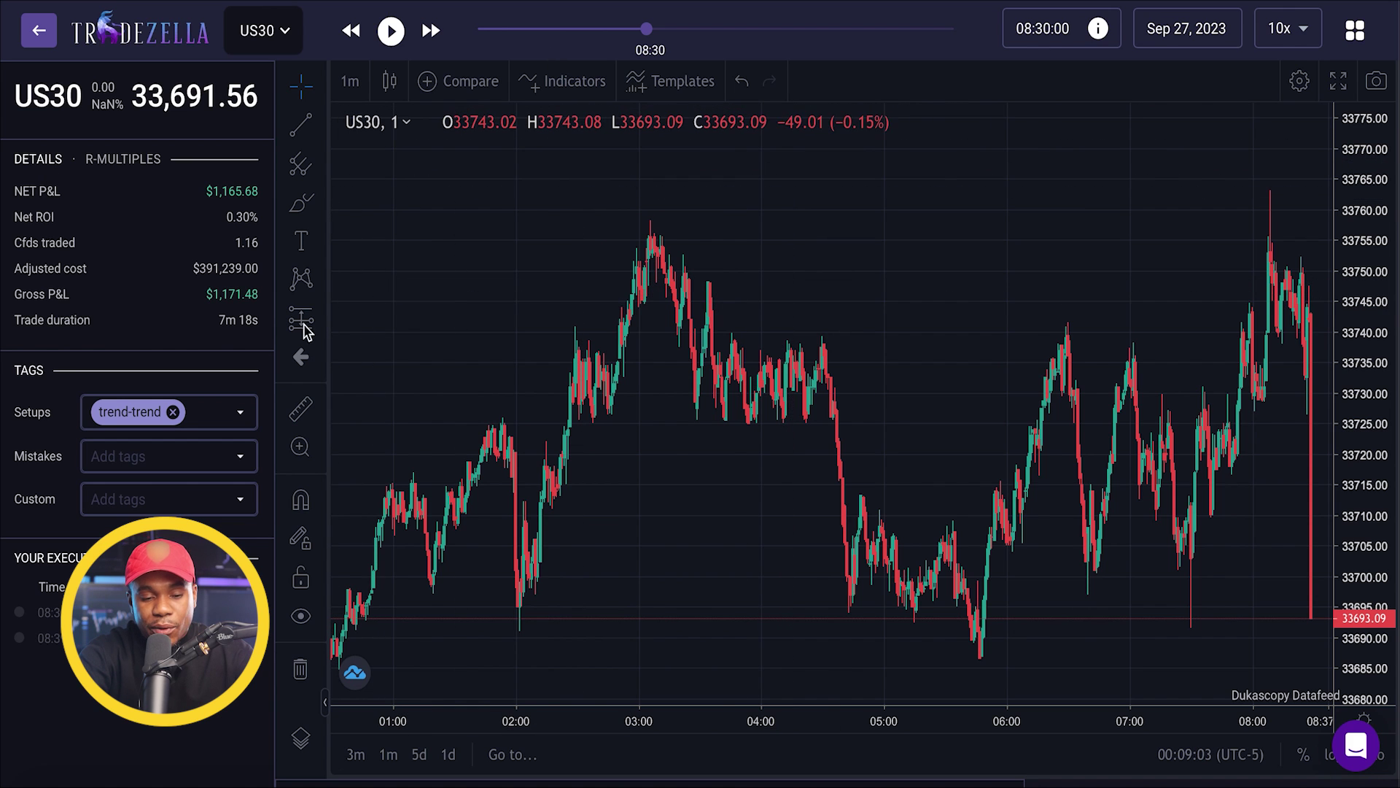
click(35, 33)
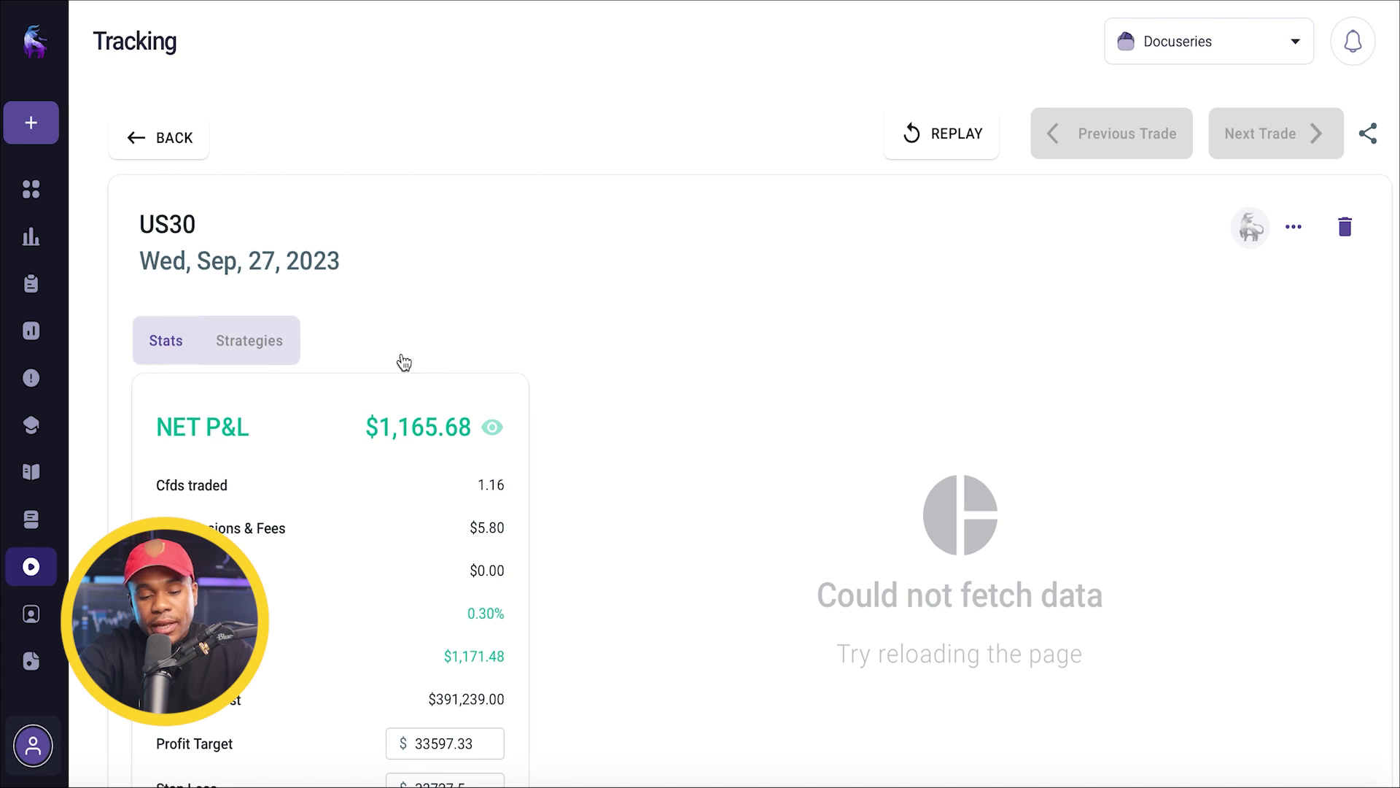
Look over the US30 trade's strategies and executions again and go back to the trade log
click(256, 346)
scroll(299, 485, down, 1)
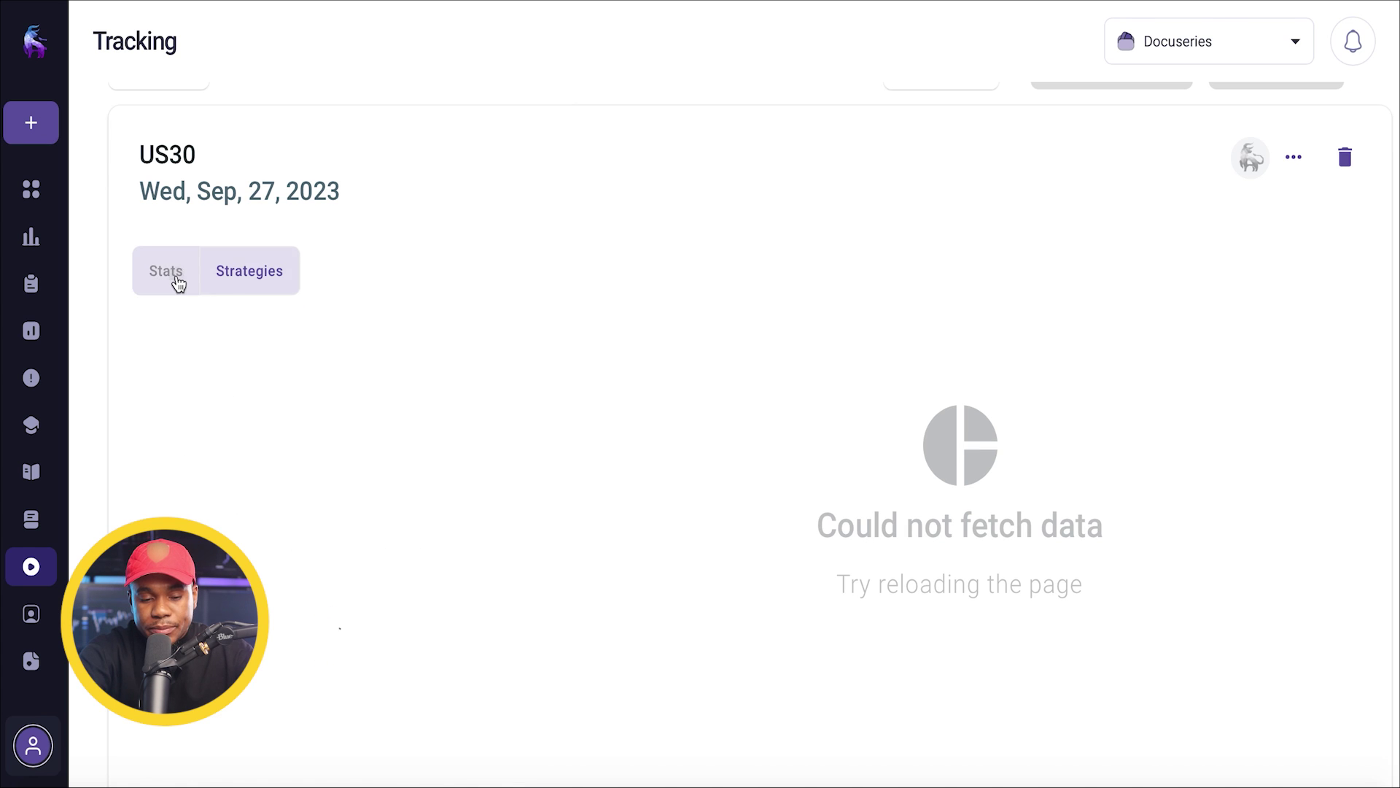
scroll(506, 353, down, 10)
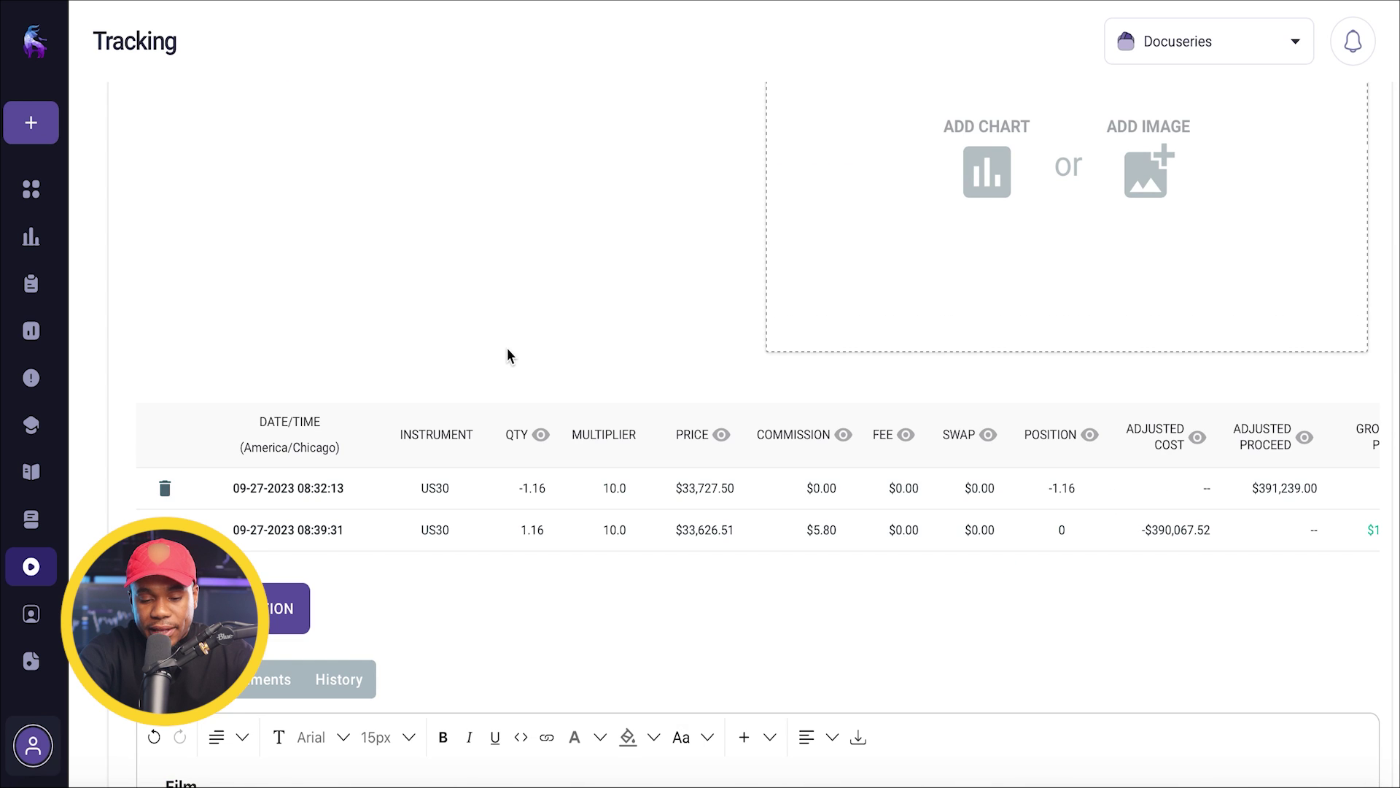
scroll(541, 519, up, 10)
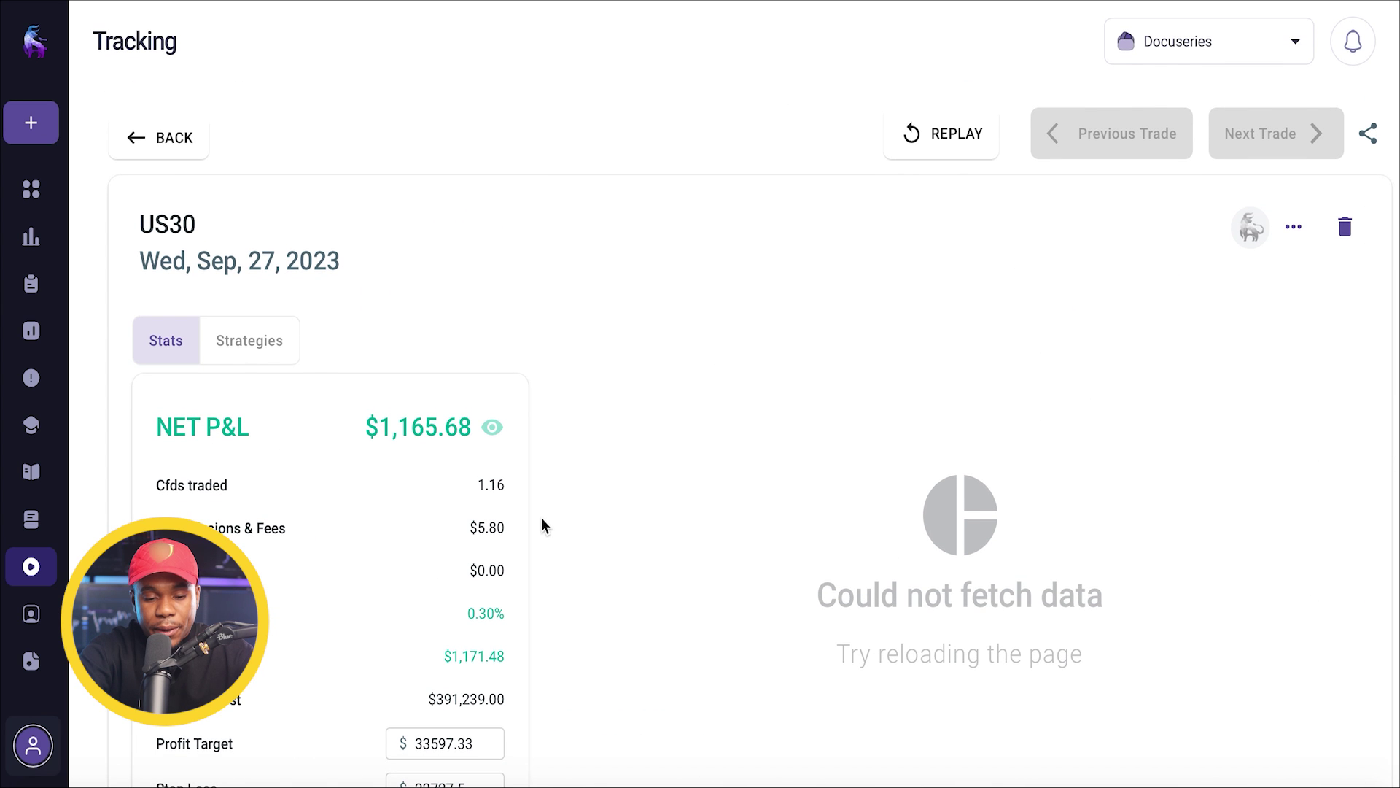
click(170, 155)
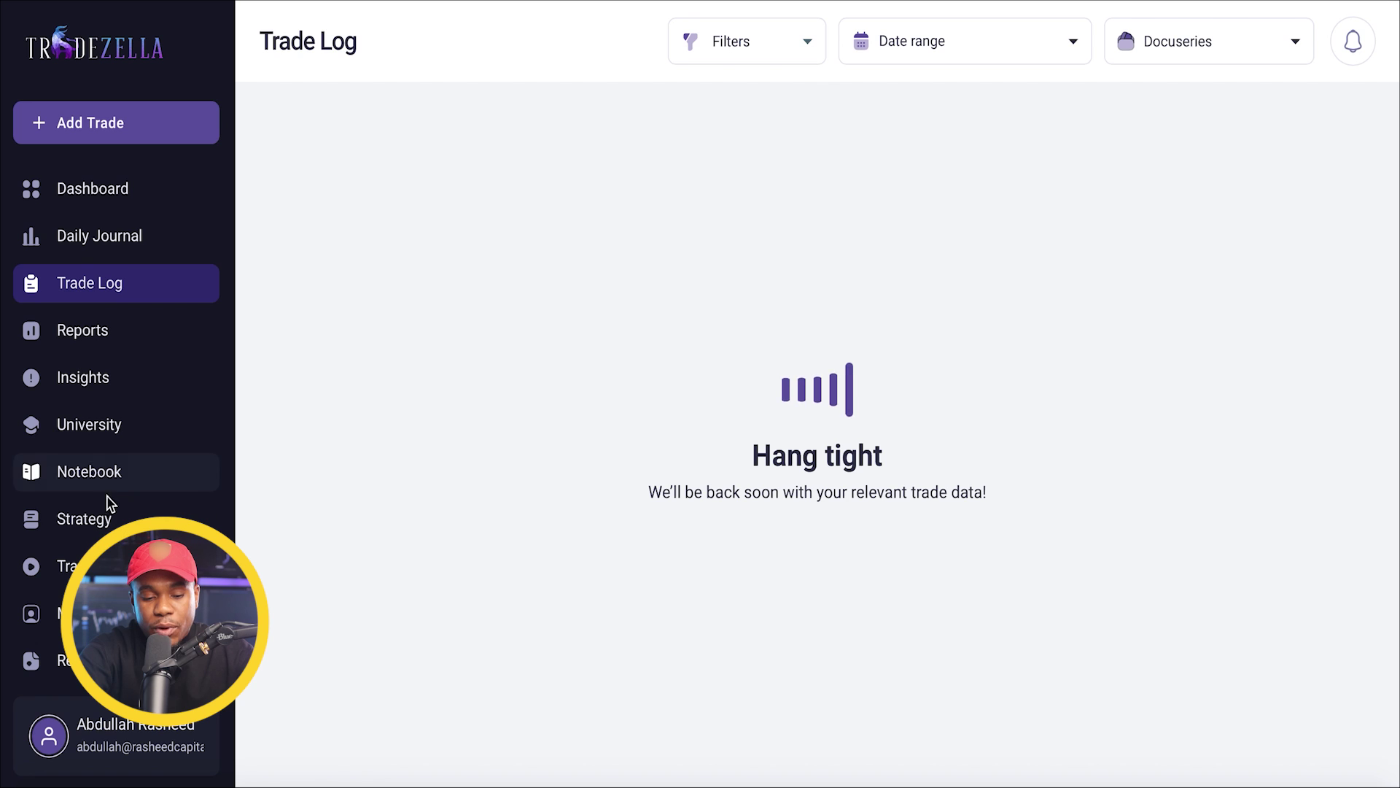
Look through the trade log table, comparing the Net P&L, Setups and Strategy columns across the listed trades
click(112, 518)
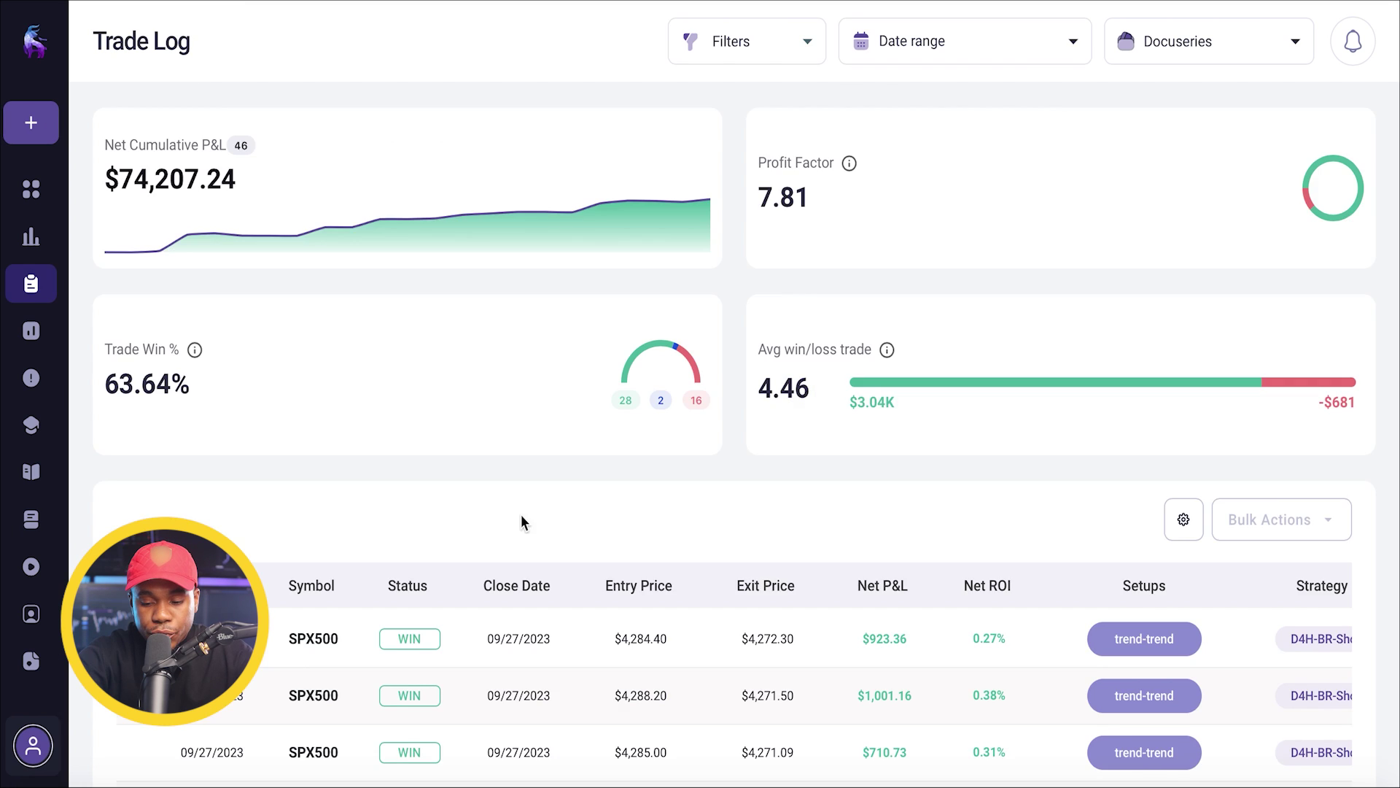
scroll(520, 514, down, 3)
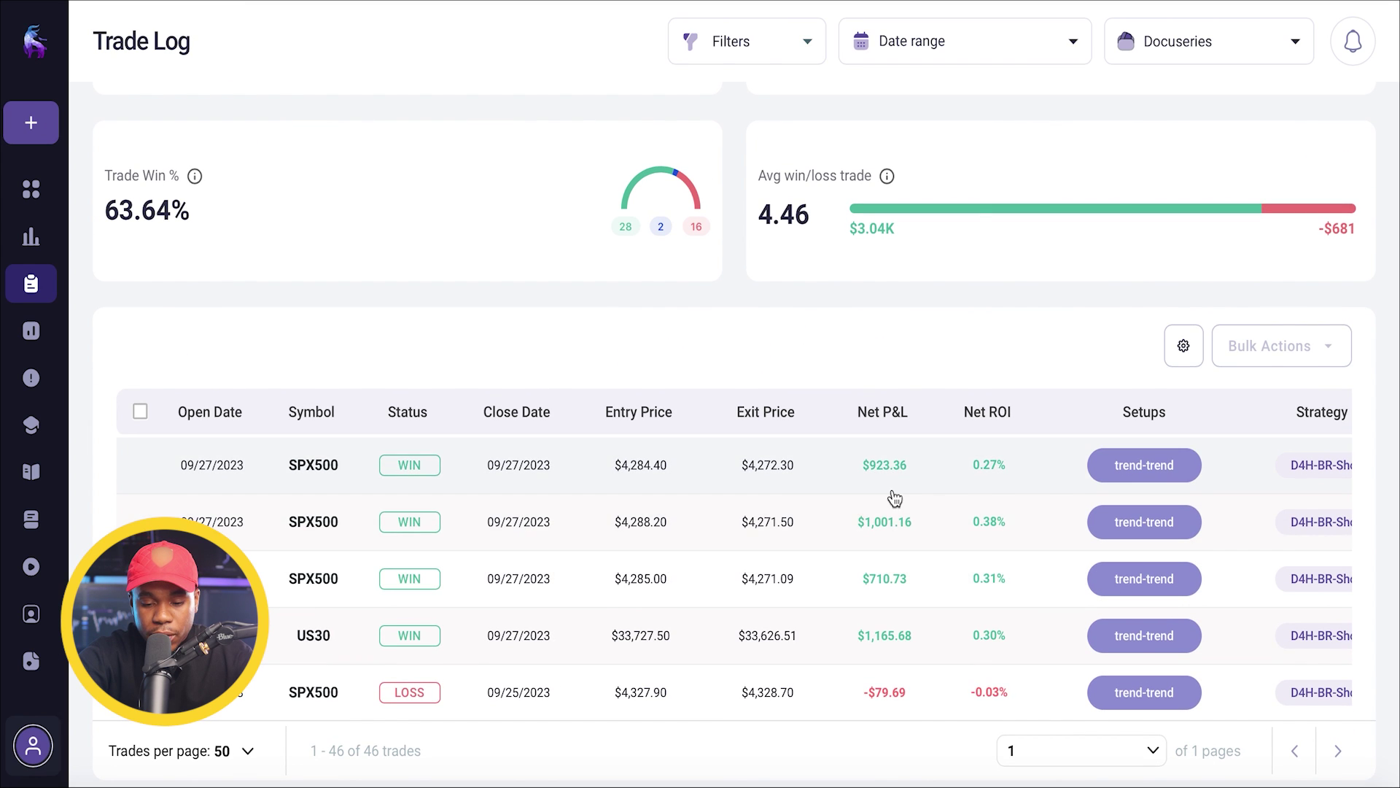
scroll(895, 499, right, 2)
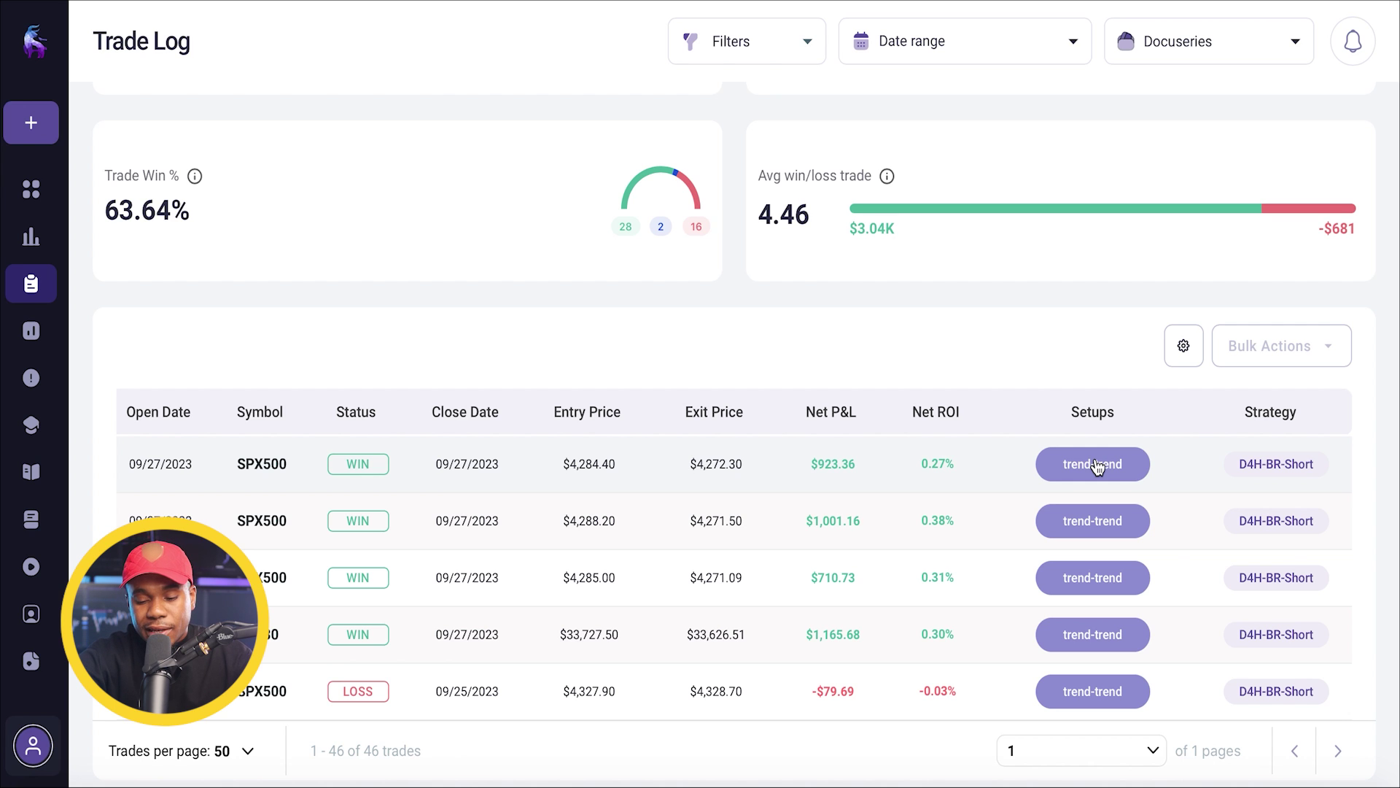
scroll(1097, 467, down, 10)
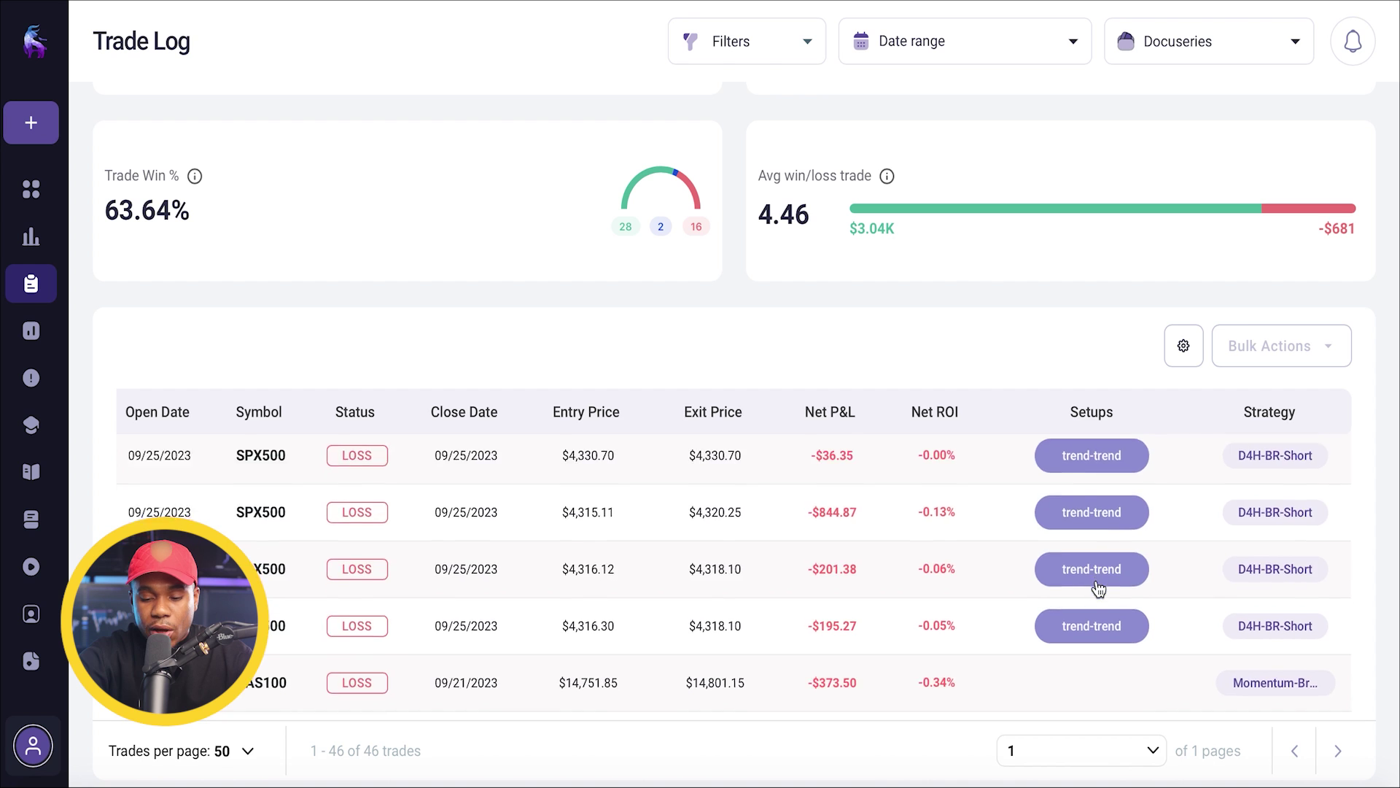
scroll(1097, 692, down, 3)
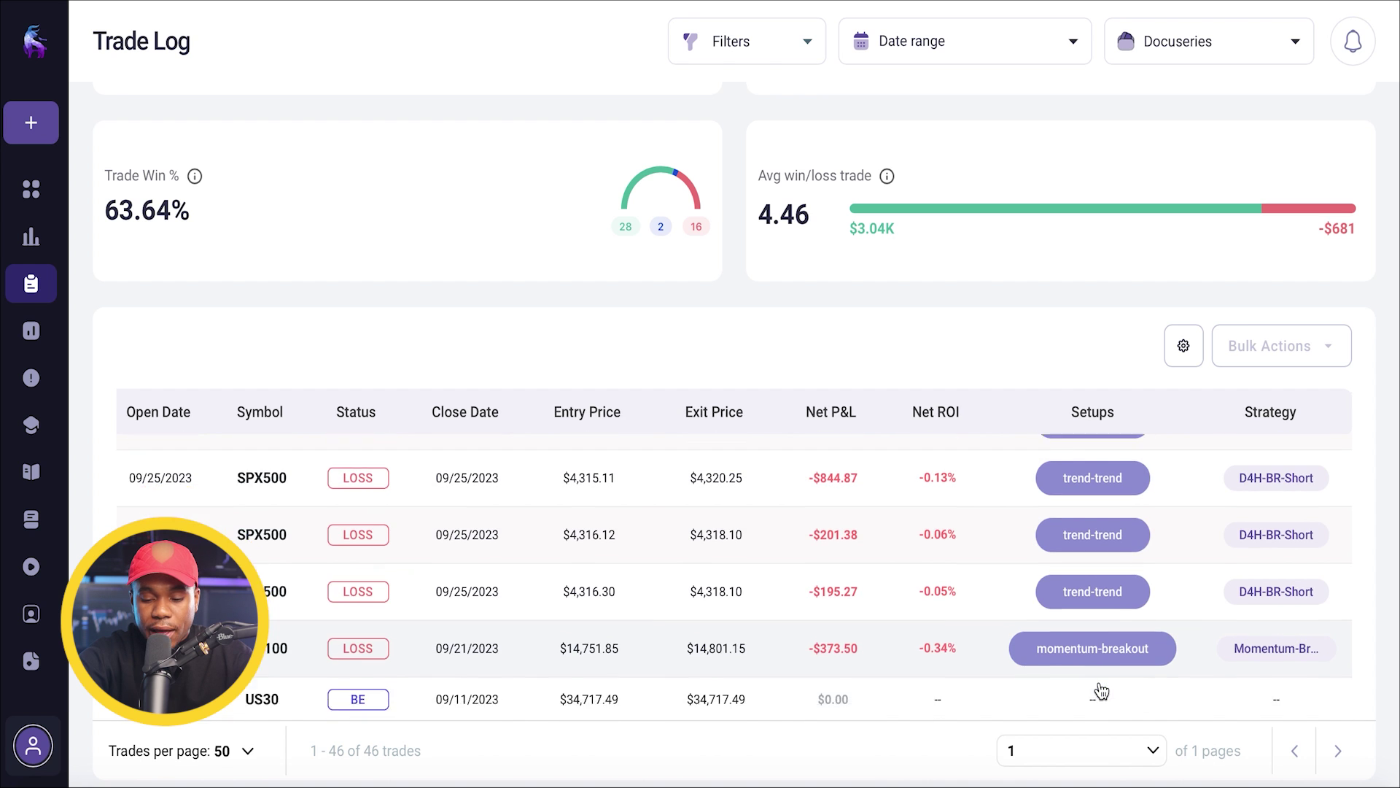
scroll(1089, 636, up, 15)
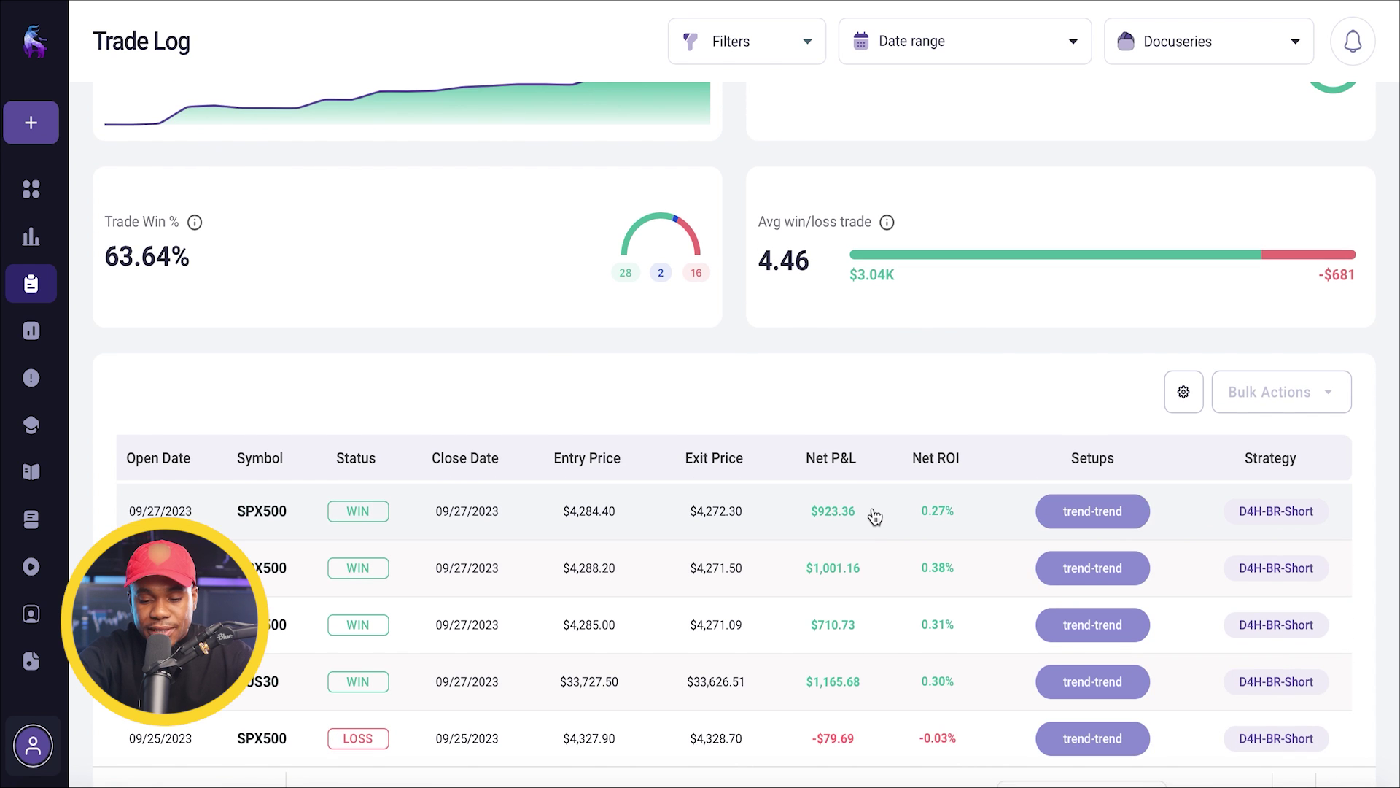
scroll(875, 518, left, 2)
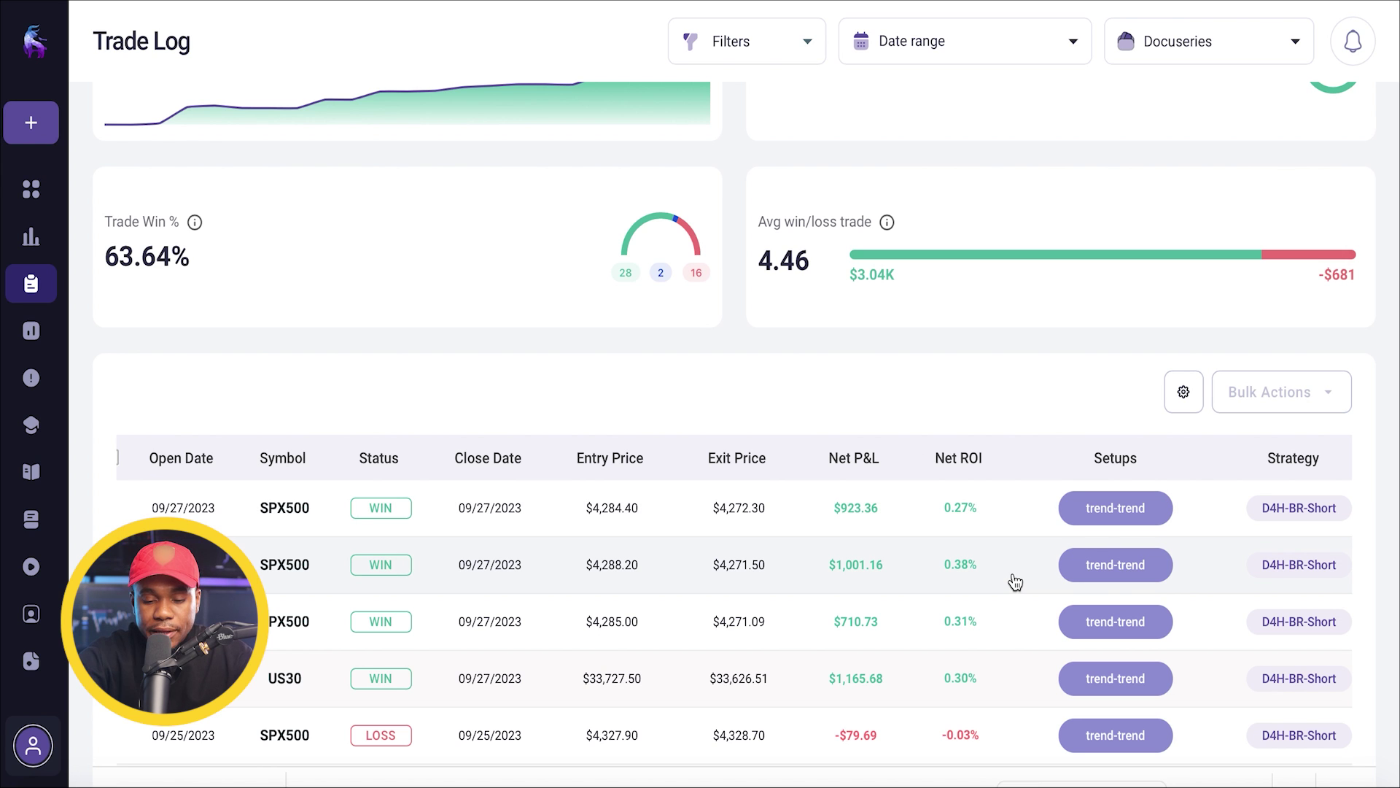
mouse_move(43, 474)
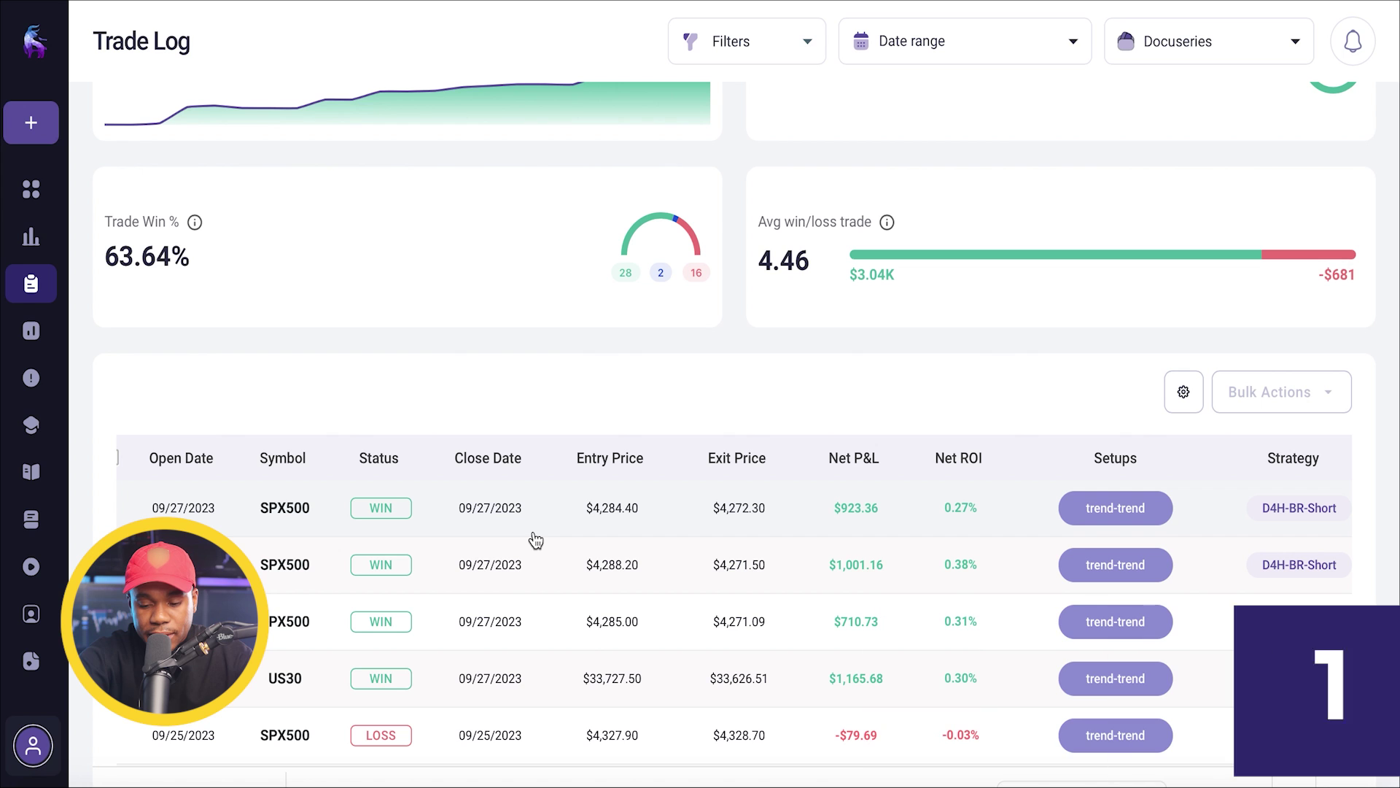
Open the US30 trade from the trade log, compress its chart's price scale and try switching the chart to a 5-minute interval
click(523, 680)
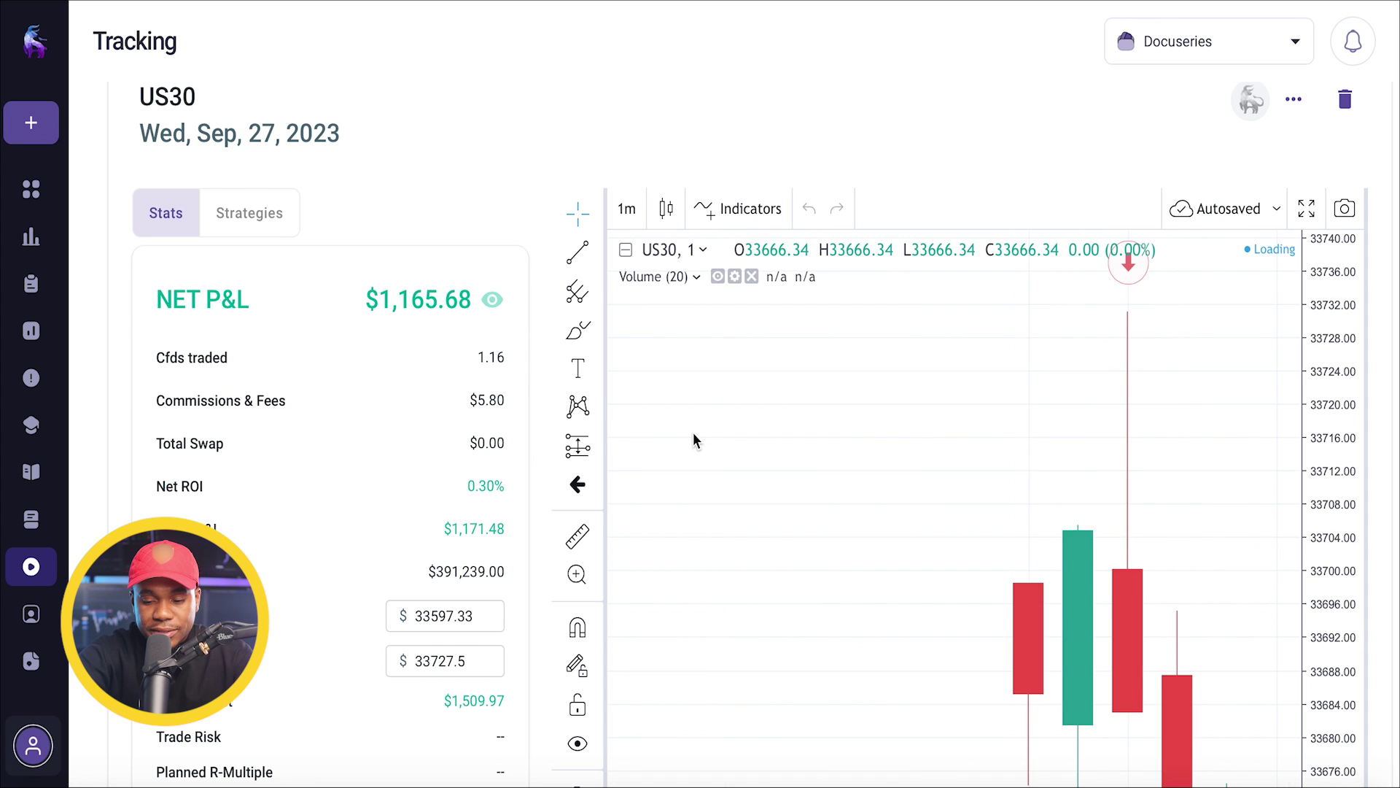
drag(1338, 299, 1346, 441)
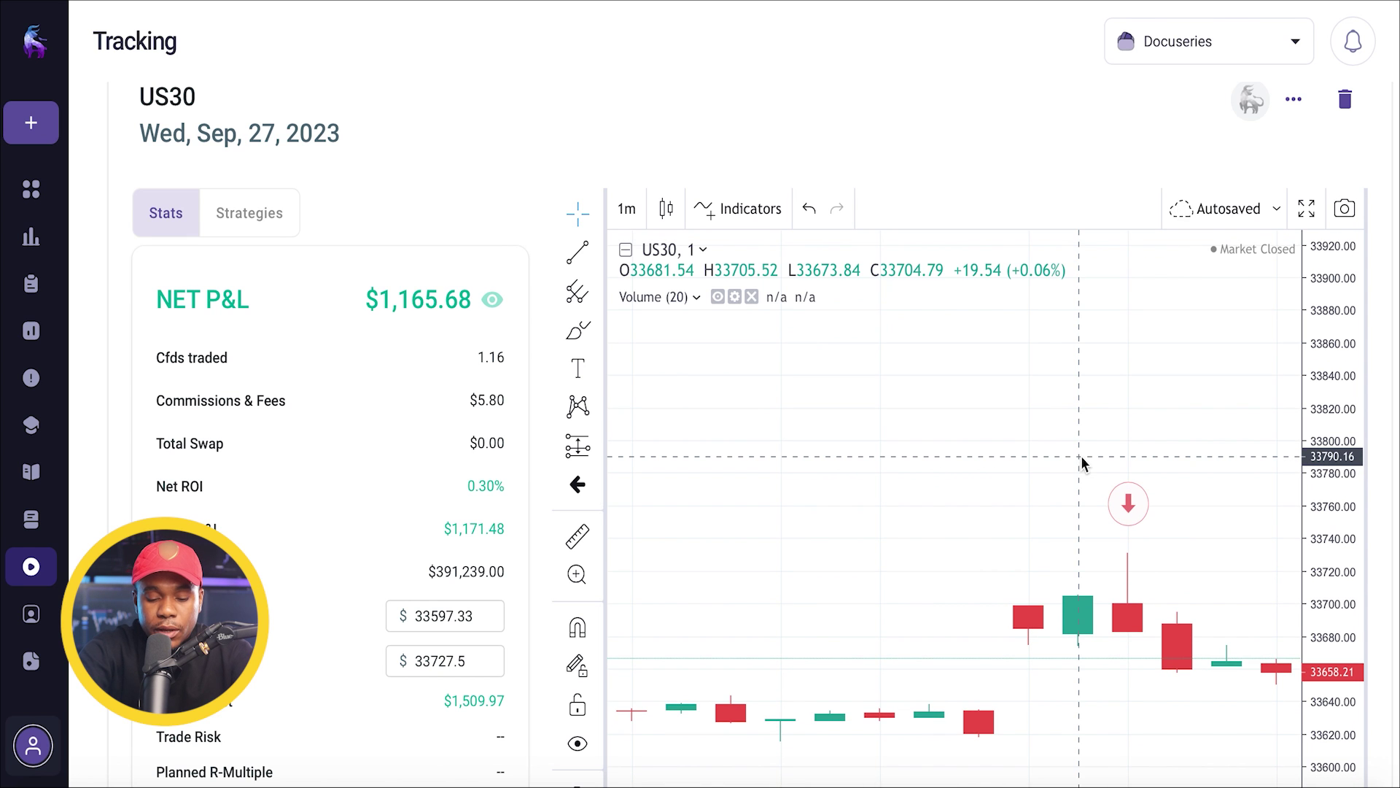
text(5)
key(Return)
Compress the US30 chart's time scale and adjust its price scale to examine the entry and exit markers
scroll(1213, 690, down, 5)
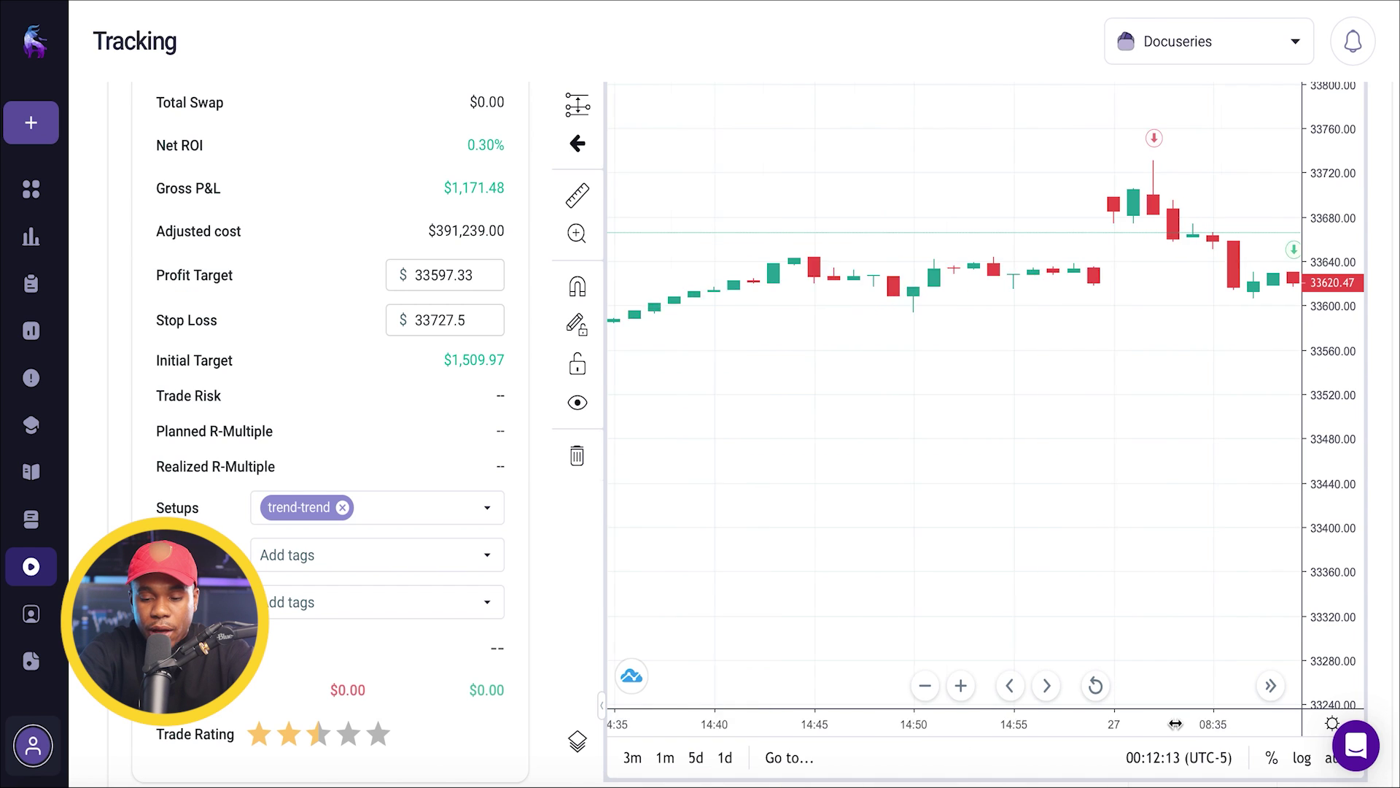
drag(979, 720, 1158, 721)
drag(1100, 727, 1160, 726)
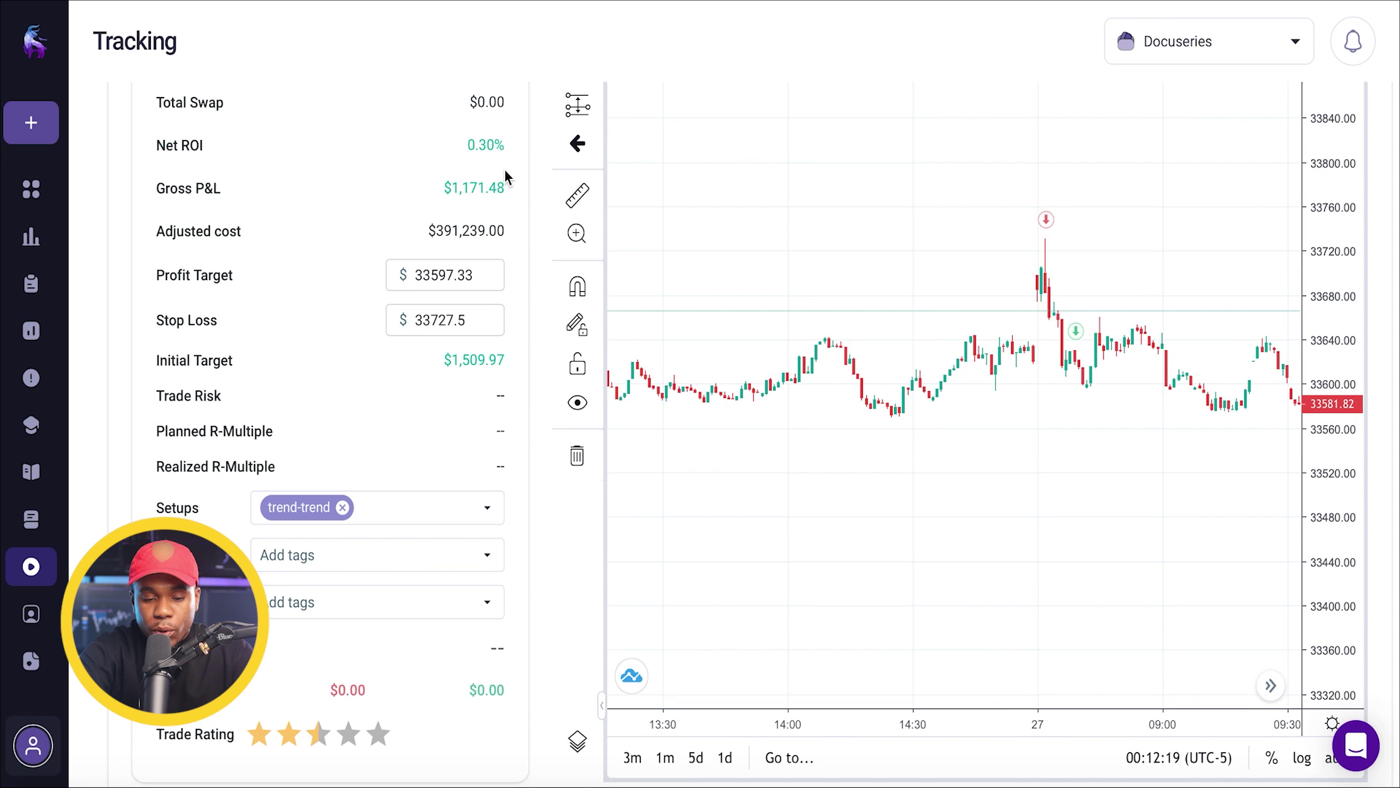
scroll(508, 178, up, 1)
scroll(508, 178, up, 2)
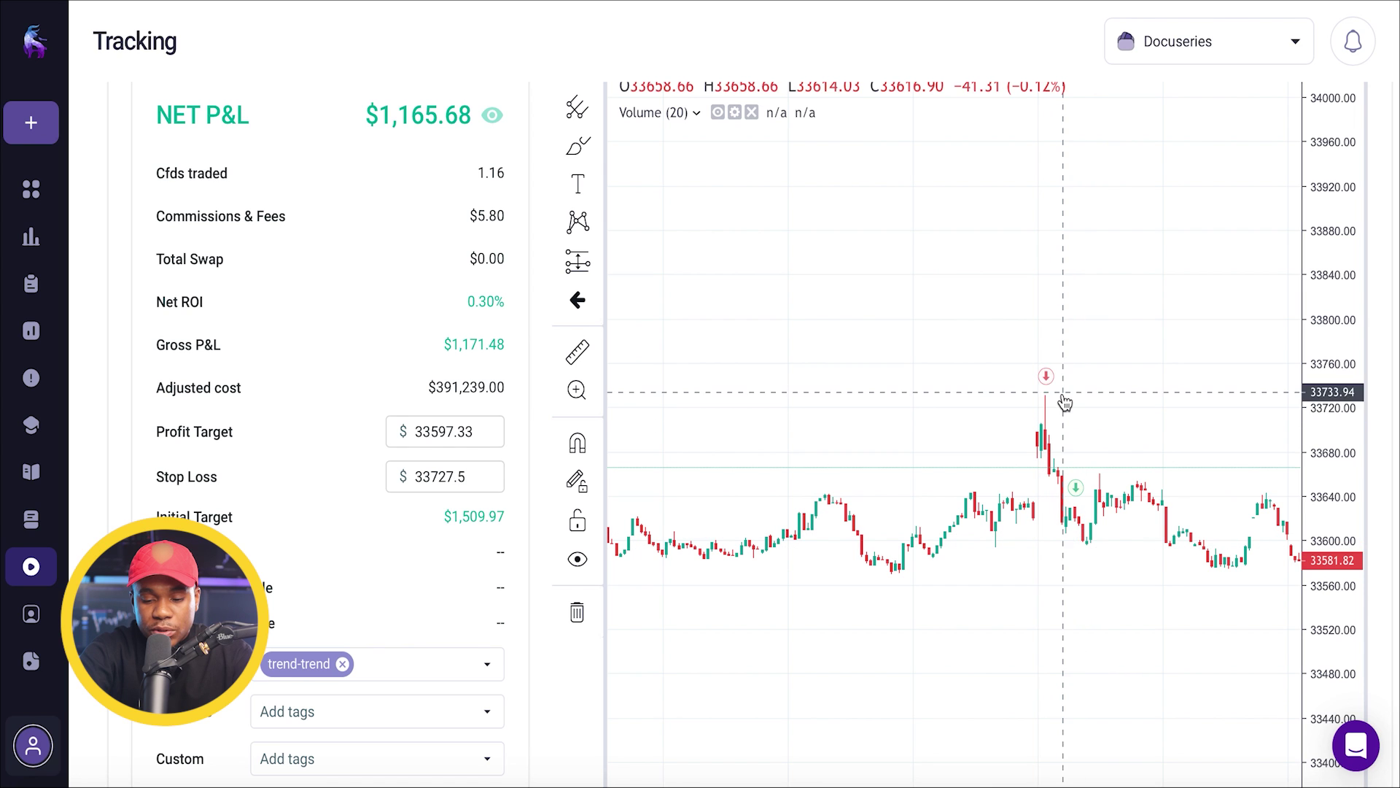
mouse_move(1082, 519)
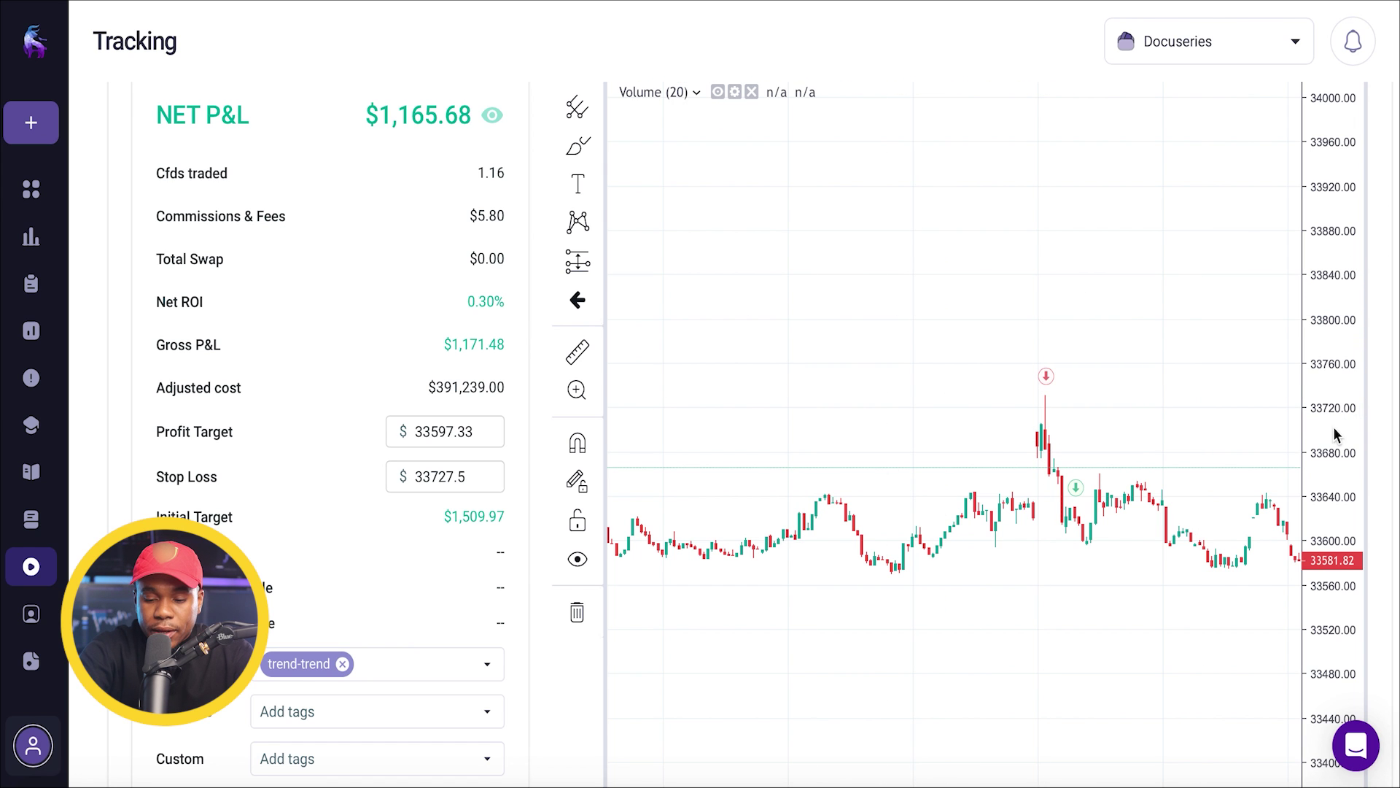
drag(1331, 397, 1331, 459)
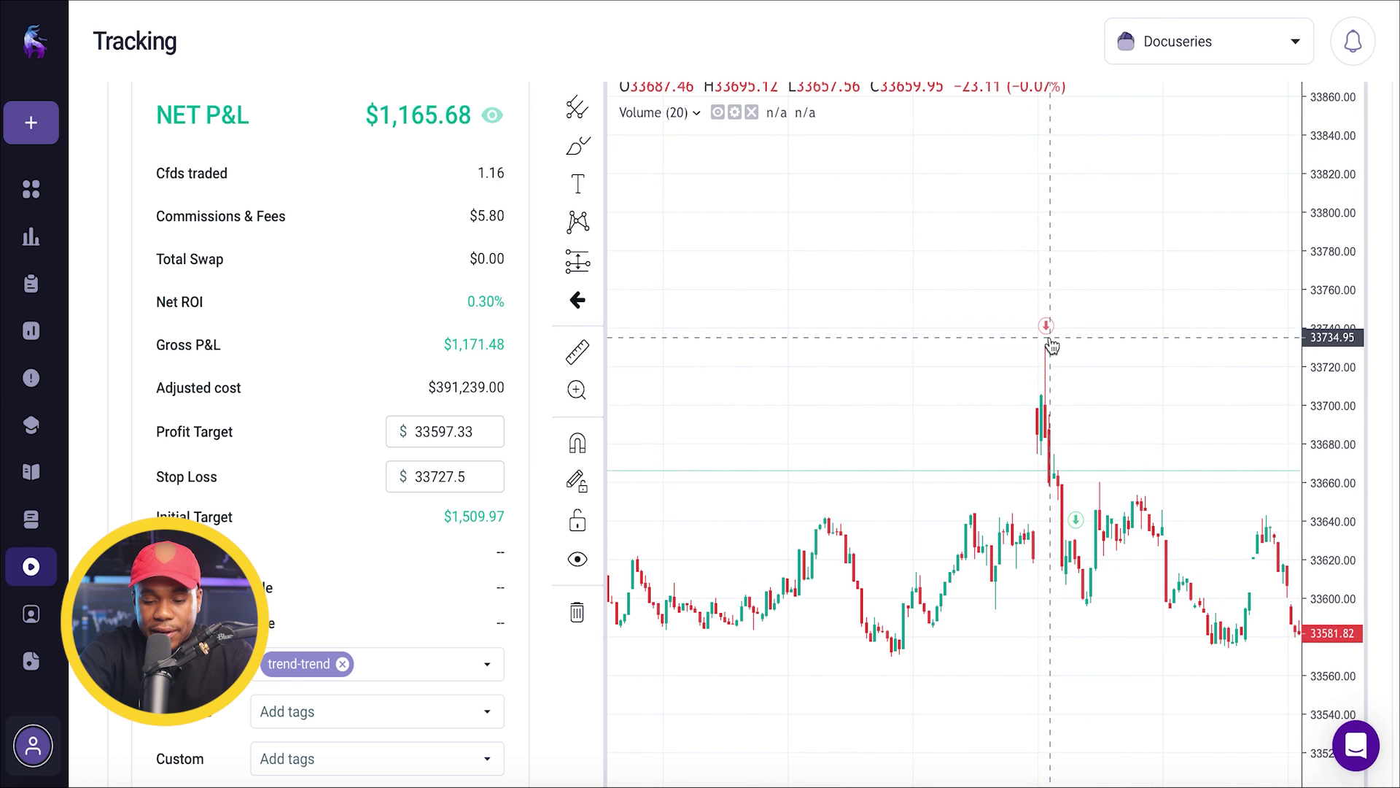
drag(1350, 350, 1352, 502)
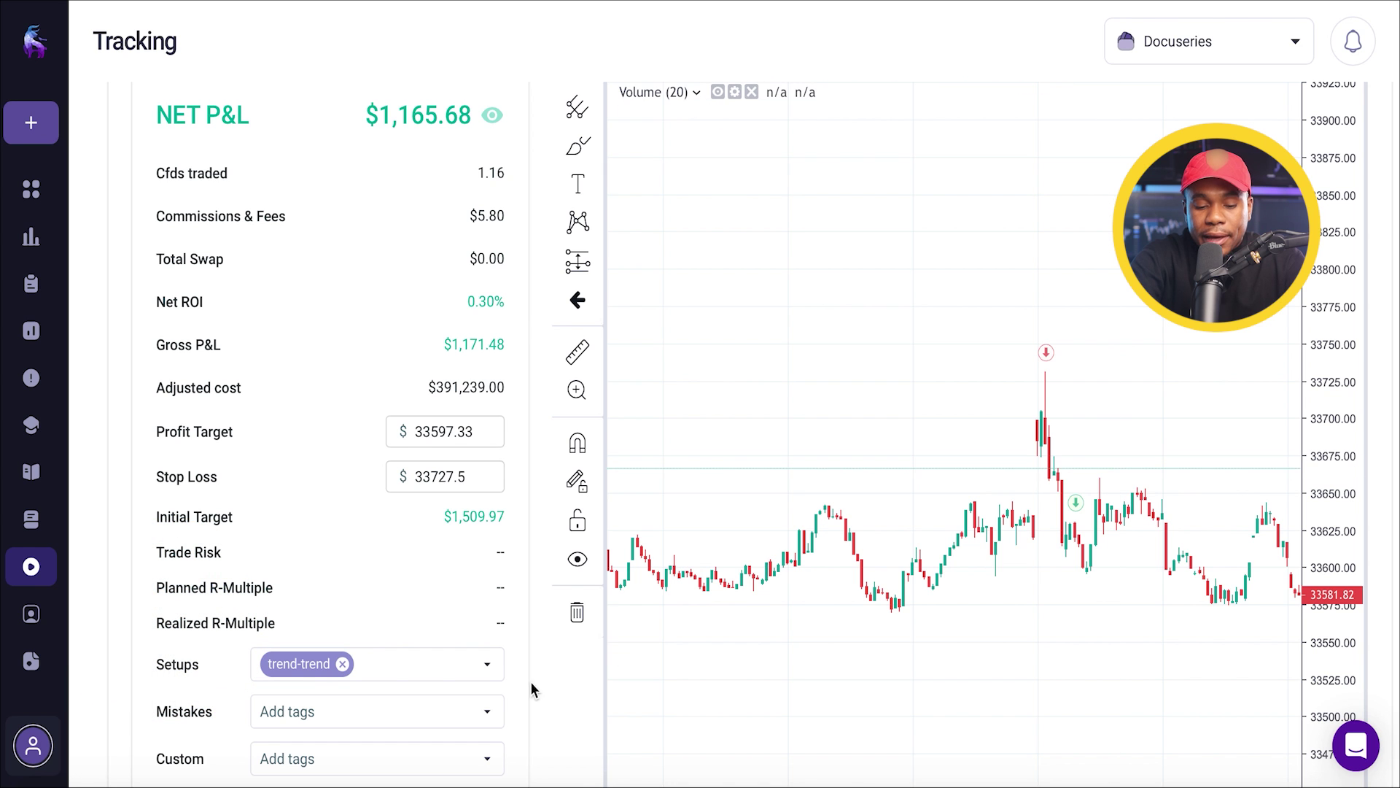
Look over the US30 trade's profit target, stop loss, R-multiple, tag, Zella Scale and rating fields
scroll(312, 706, down, 2)
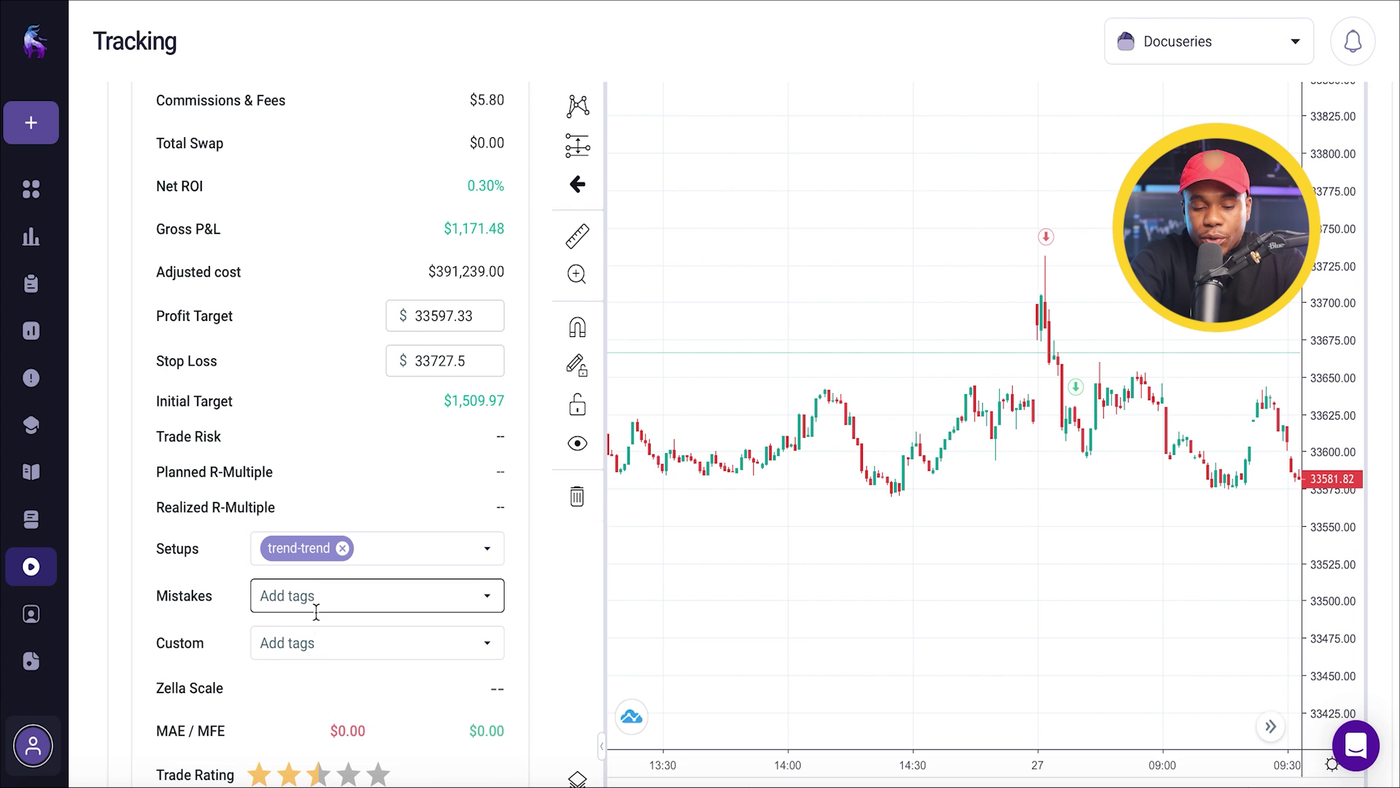
scroll(309, 632, down, 1)
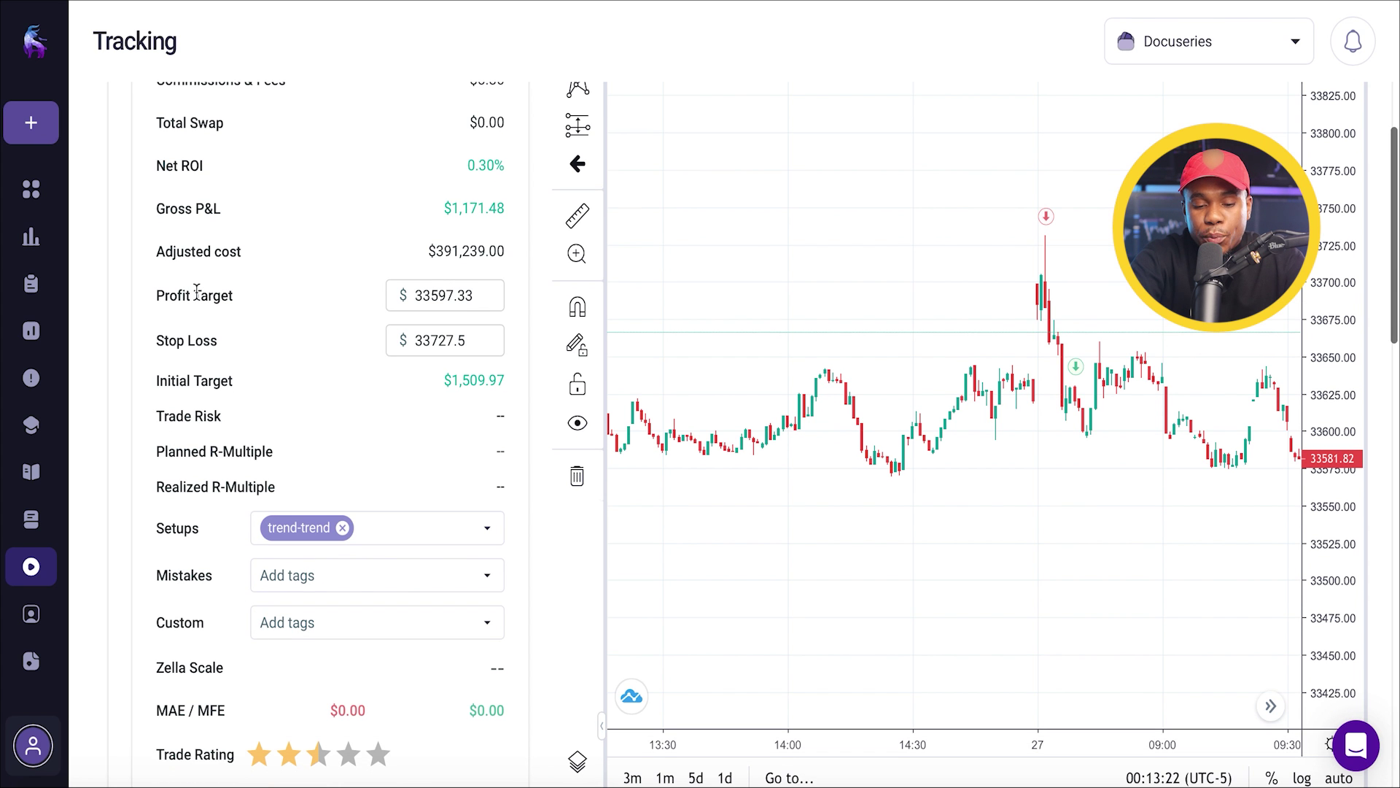
scroll(219, 514, up, 1)
scroll(217, 504, down, 3)
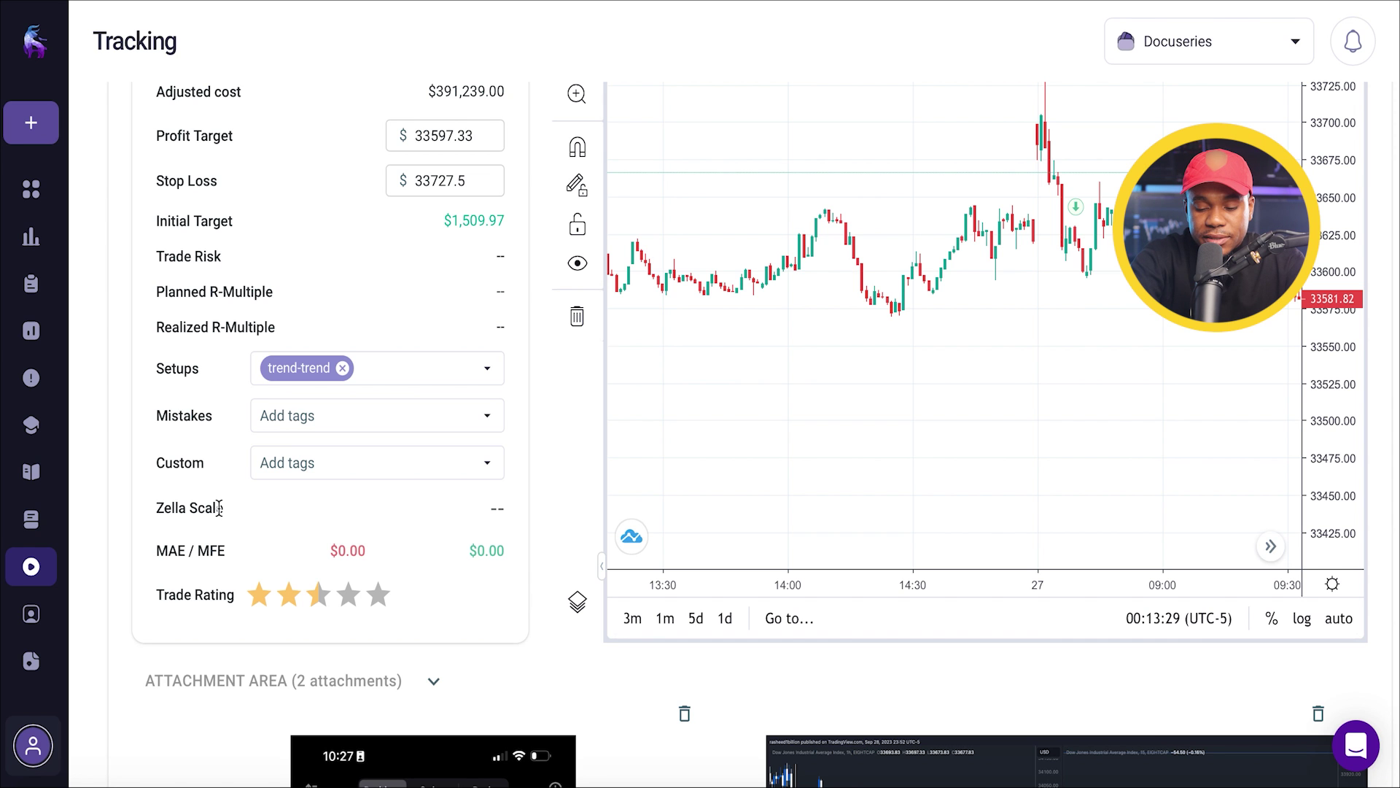
scroll(182, 627, up, 6)
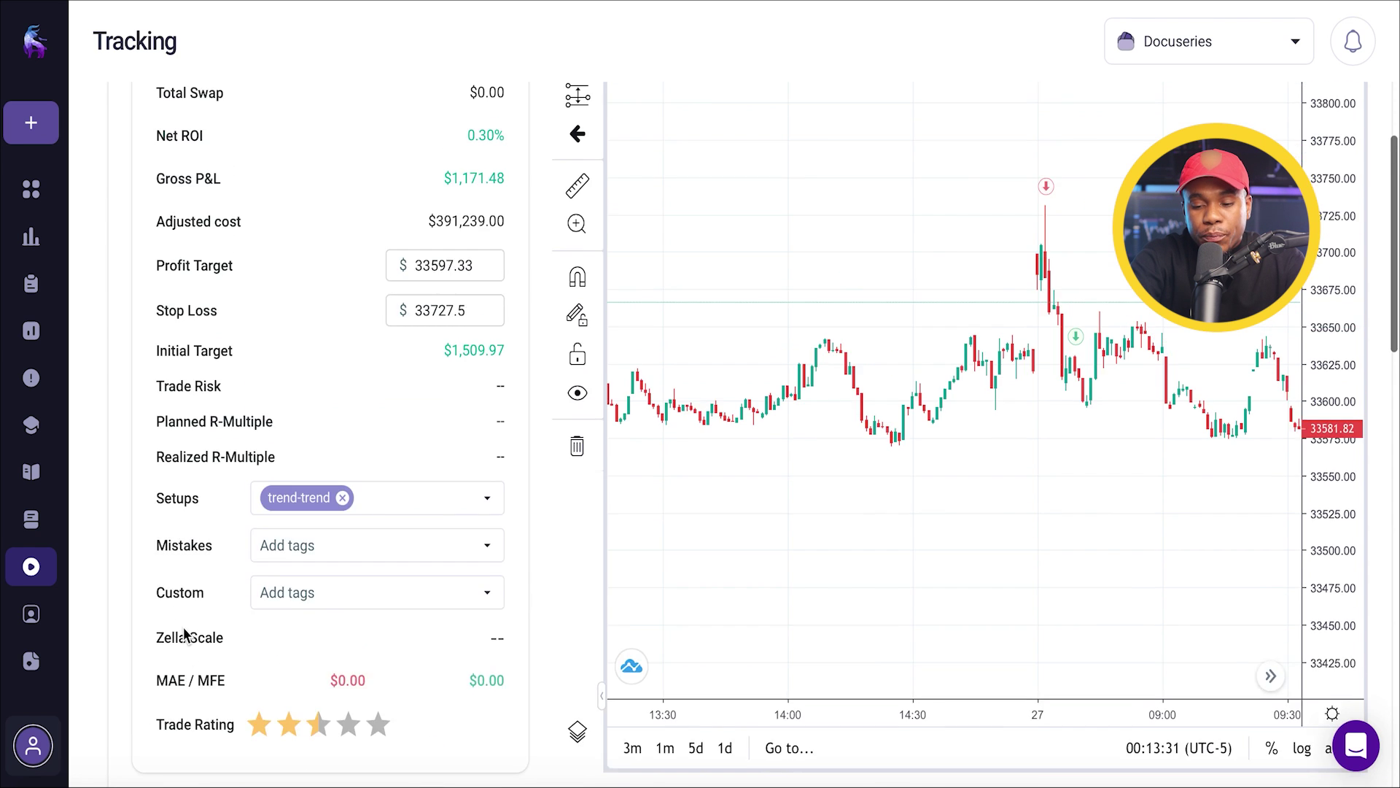
scroll(183, 628, down, 1)
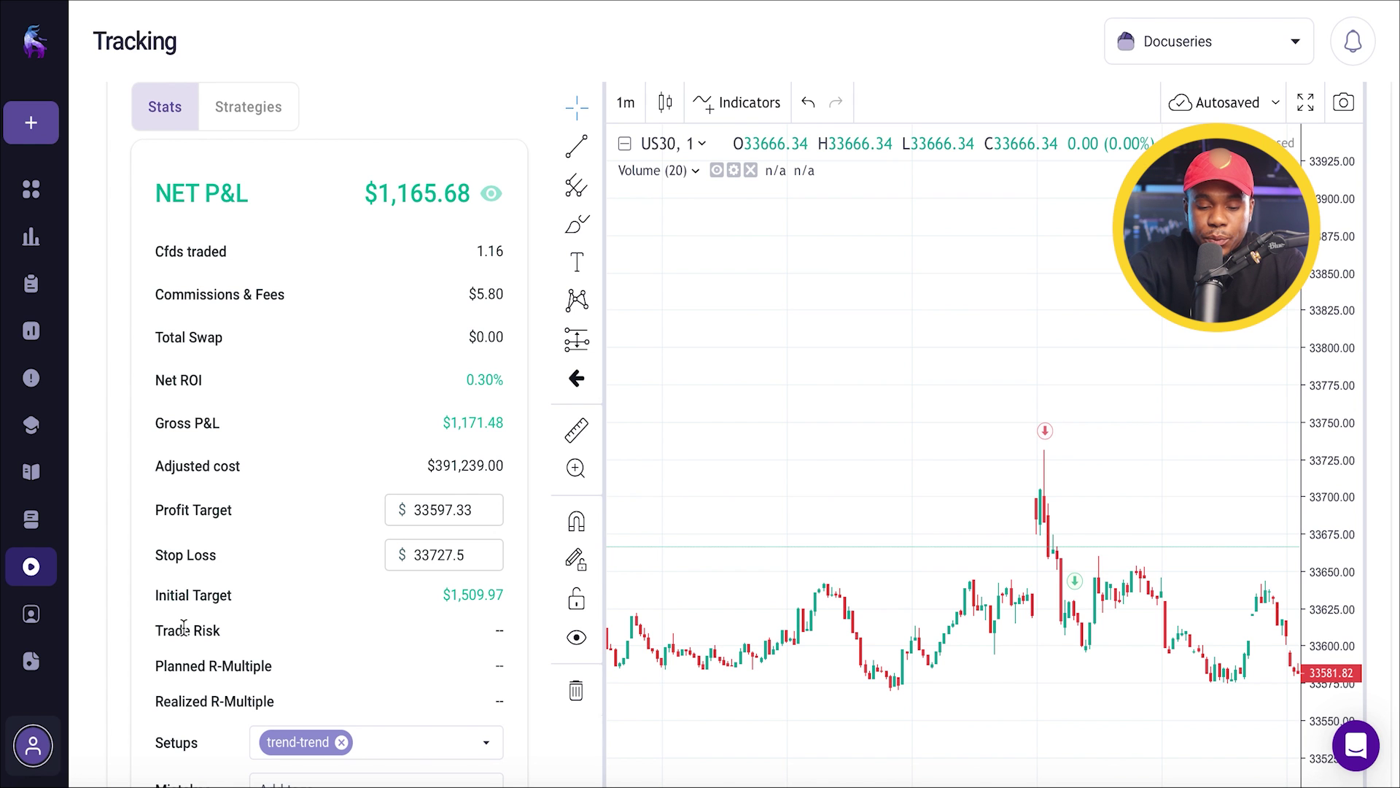
Examine the US30 trade's attachments and Running P&L graph, followed by its executions table and note
scroll(184, 627, down, 10)
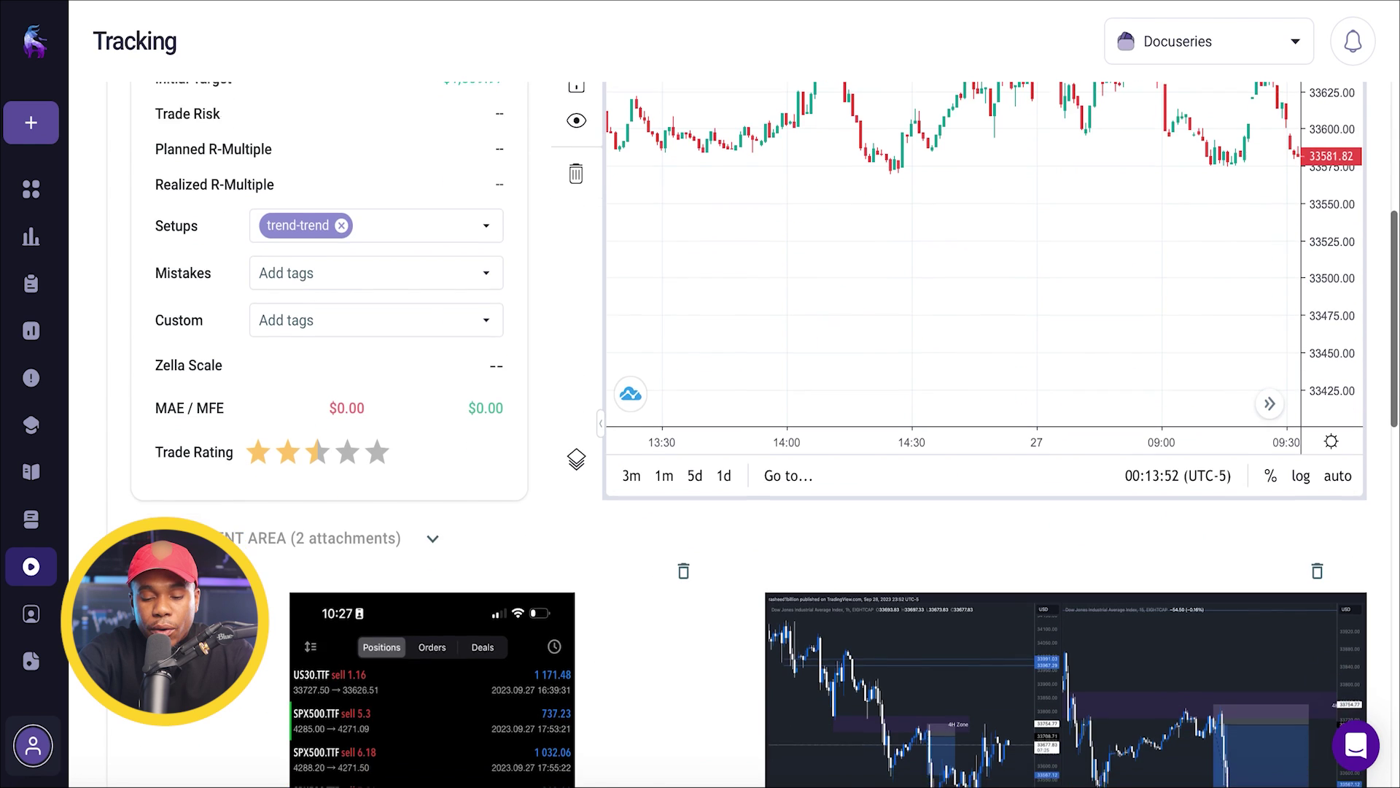
scroll(291, 438, up, 1)
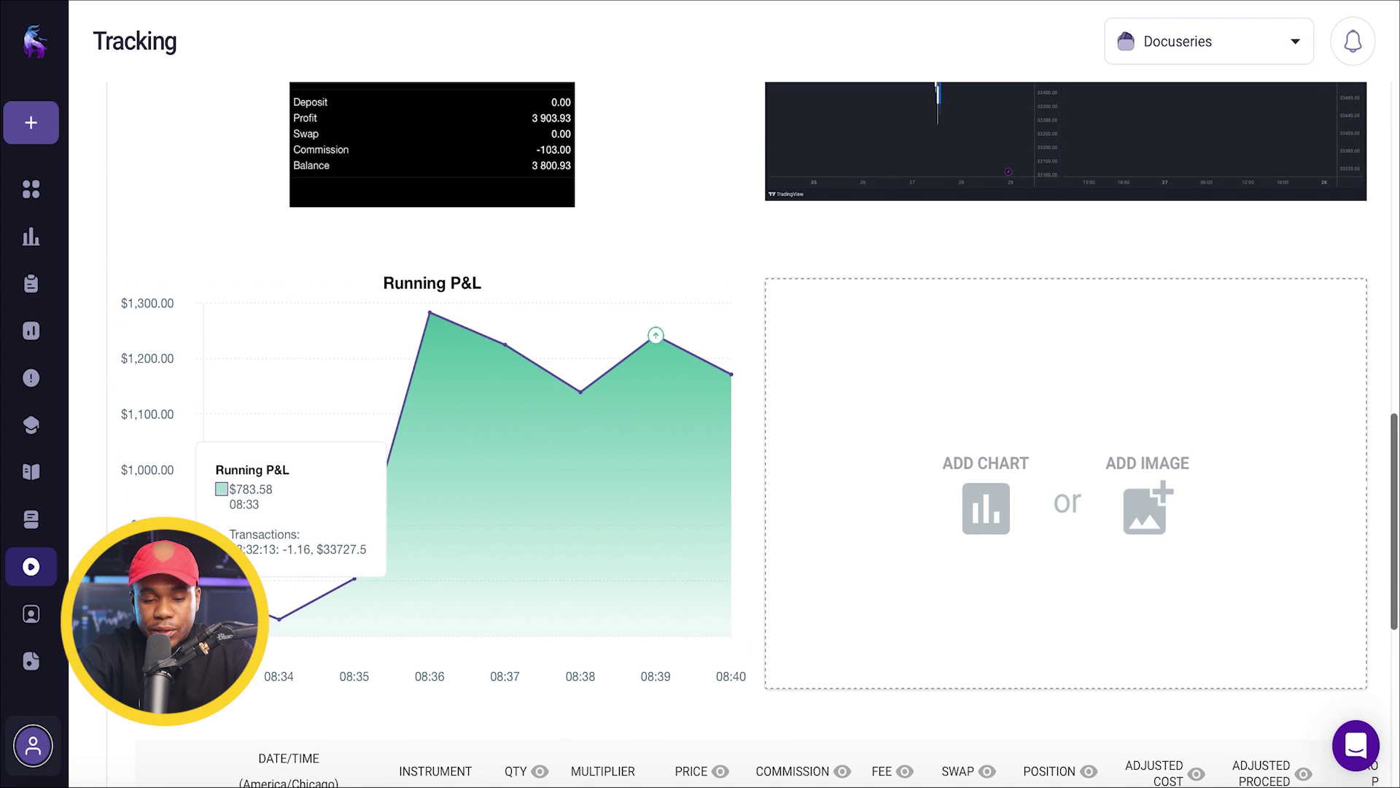
mouse_move(419, 327)
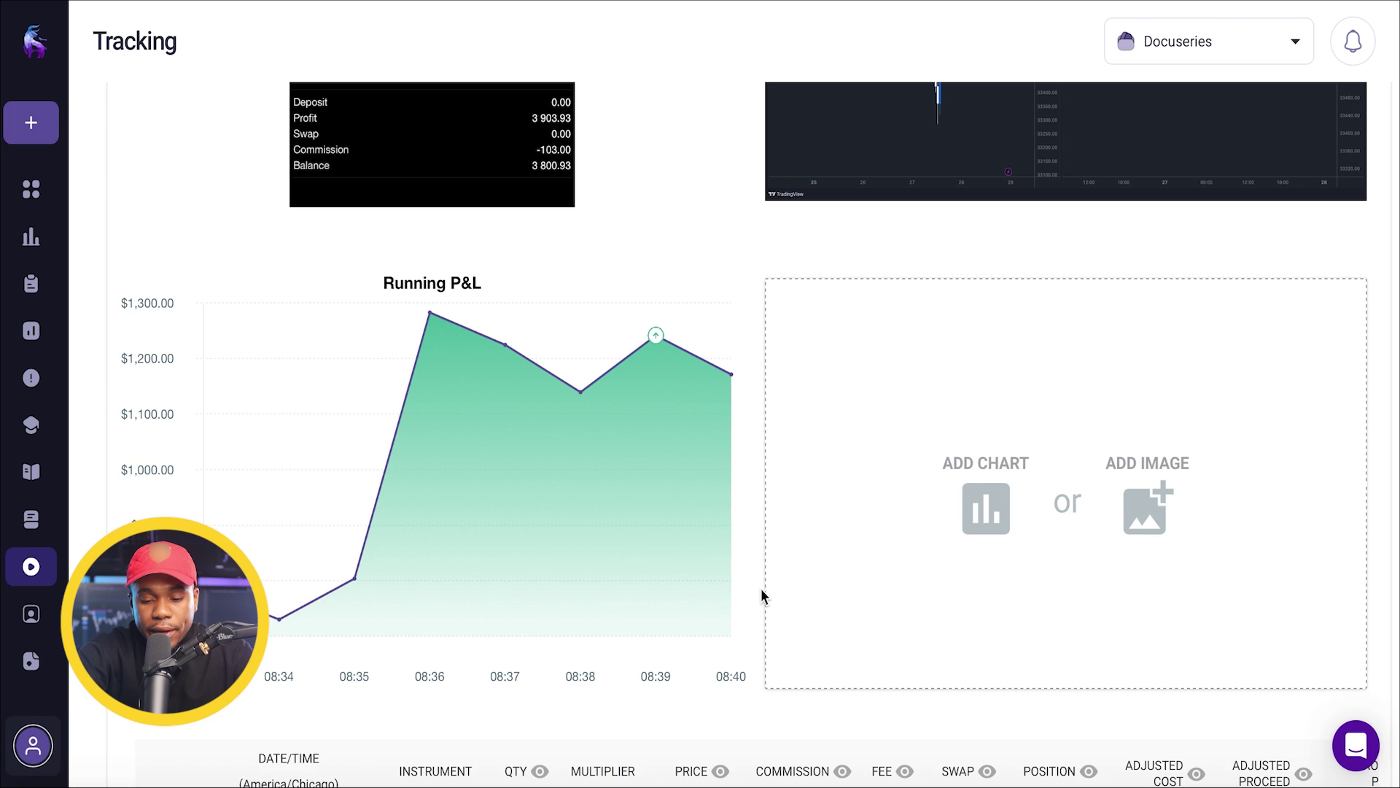
scroll(759, 592, down, 8)
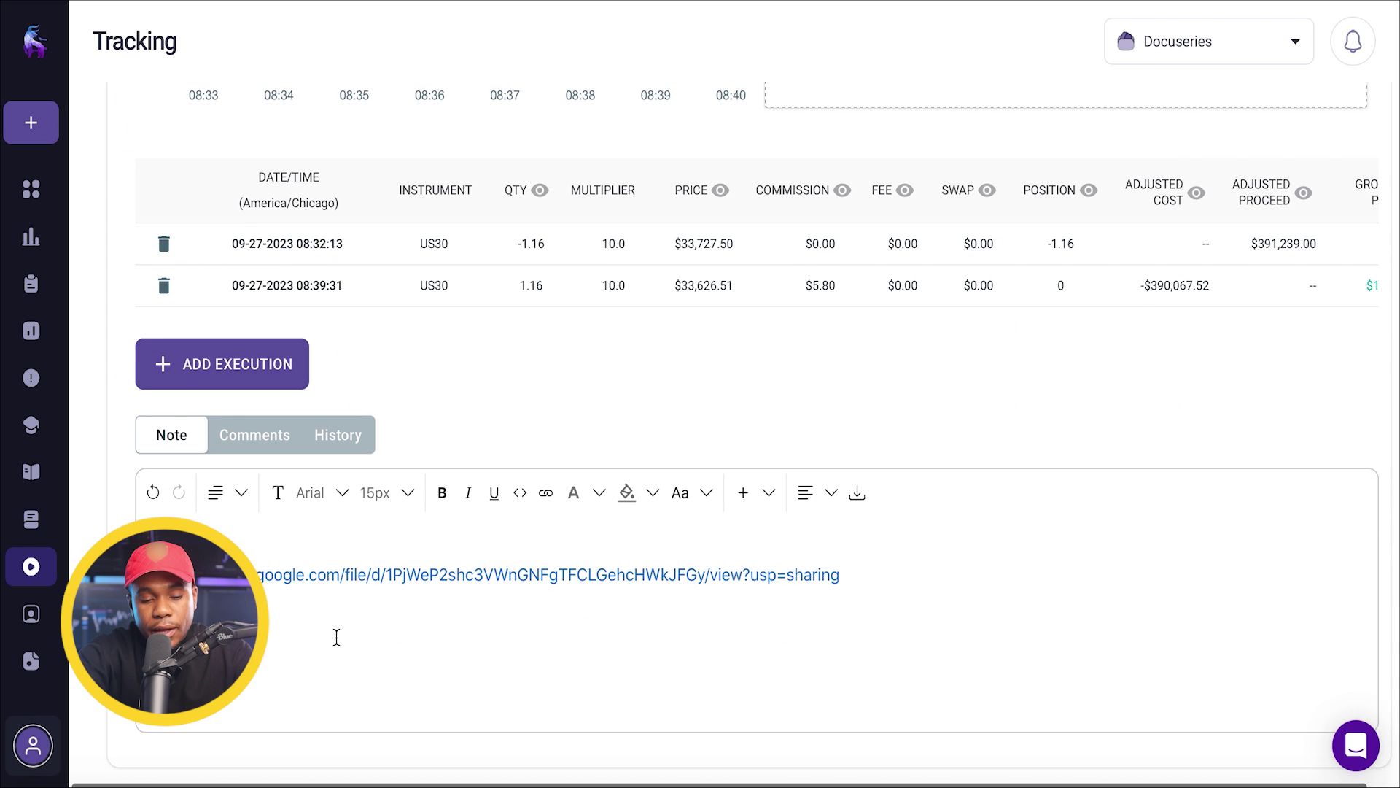
click(332, 639)
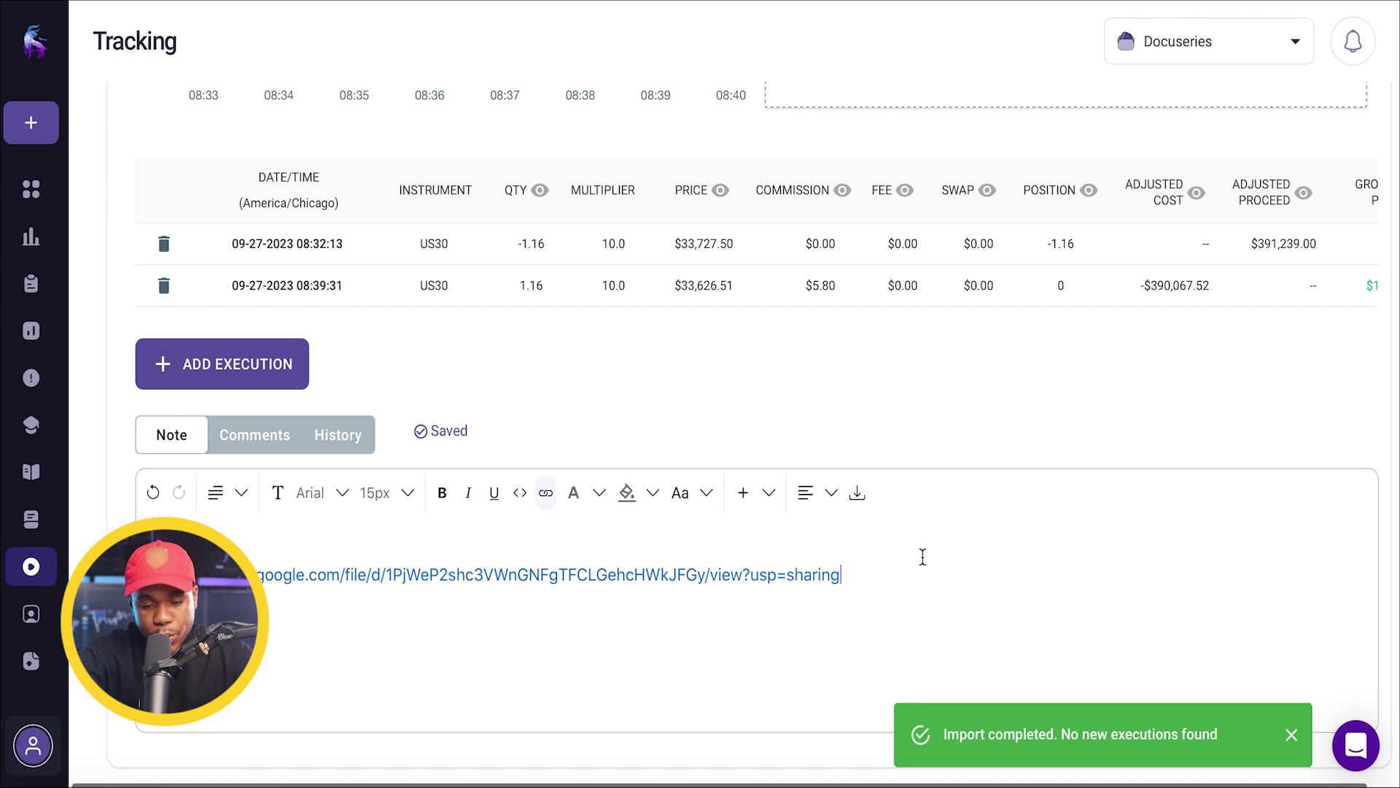
Open the daily journal and look over the summary and trades for Wed, Sep 27, 2023
click(30, 236)
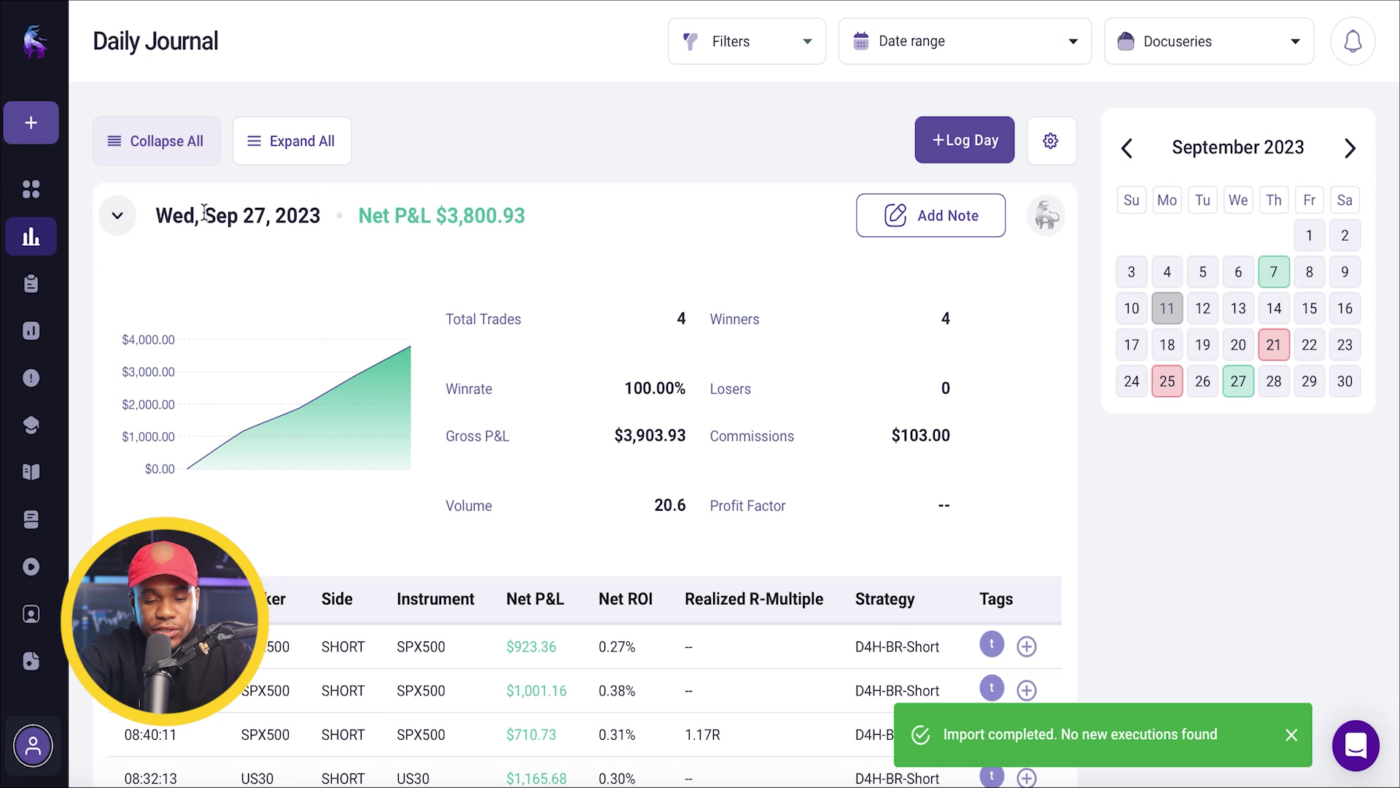
drag(362, 218, 515, 219)
click(554, 258)
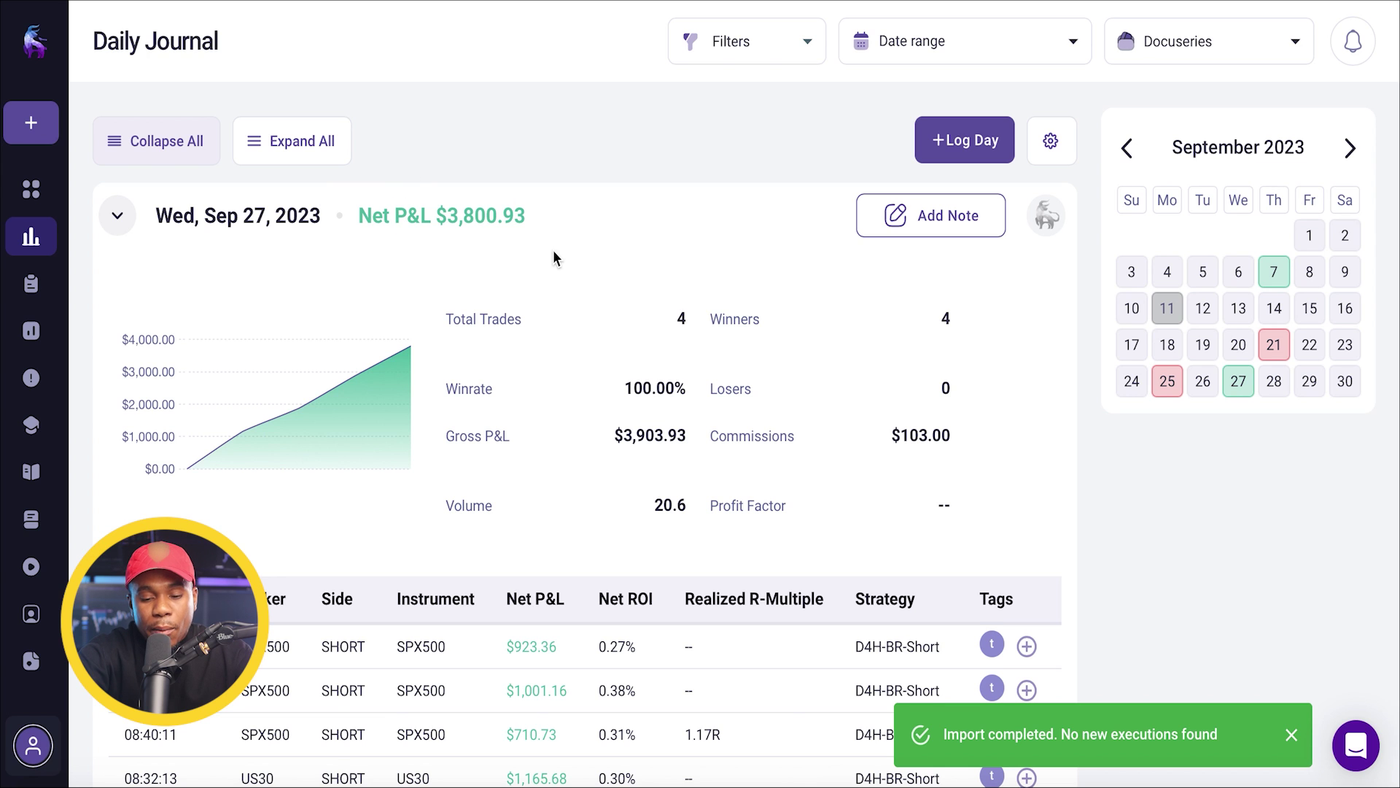
scroll(555, 258, down, 1)
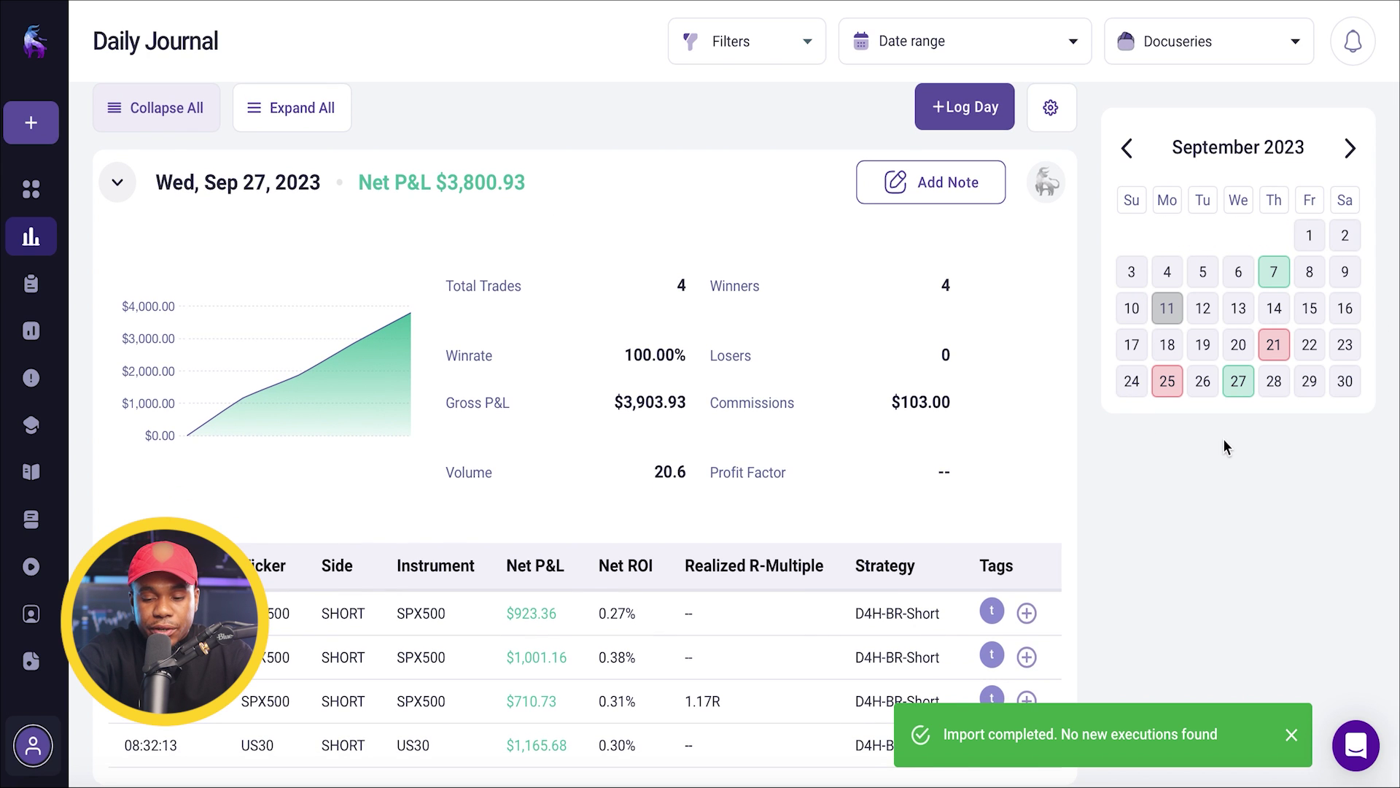
scroll(588, 510, down, 1)
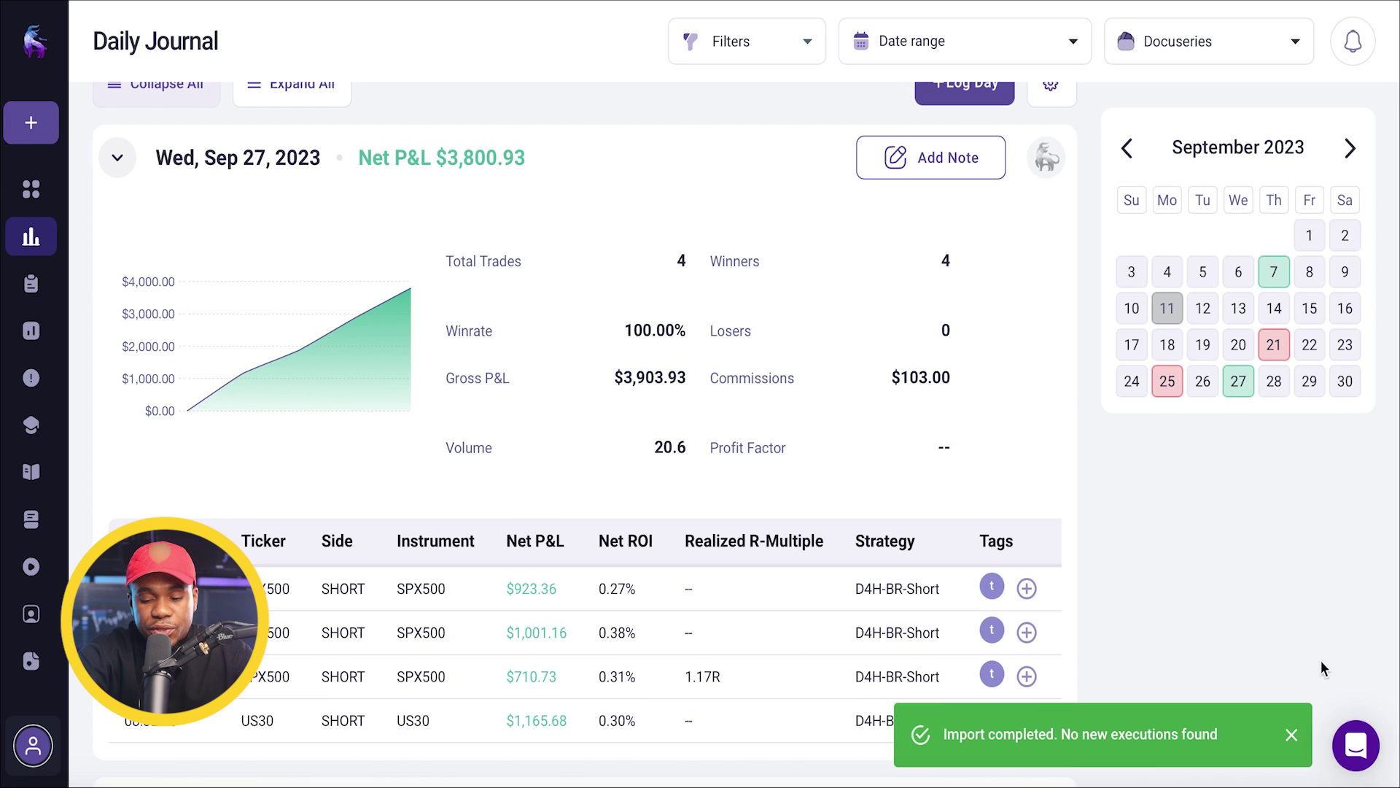
Dismiss the import notification and view the Sep 27, 2023 note editor, closing it without entering text
click(1294, 749)
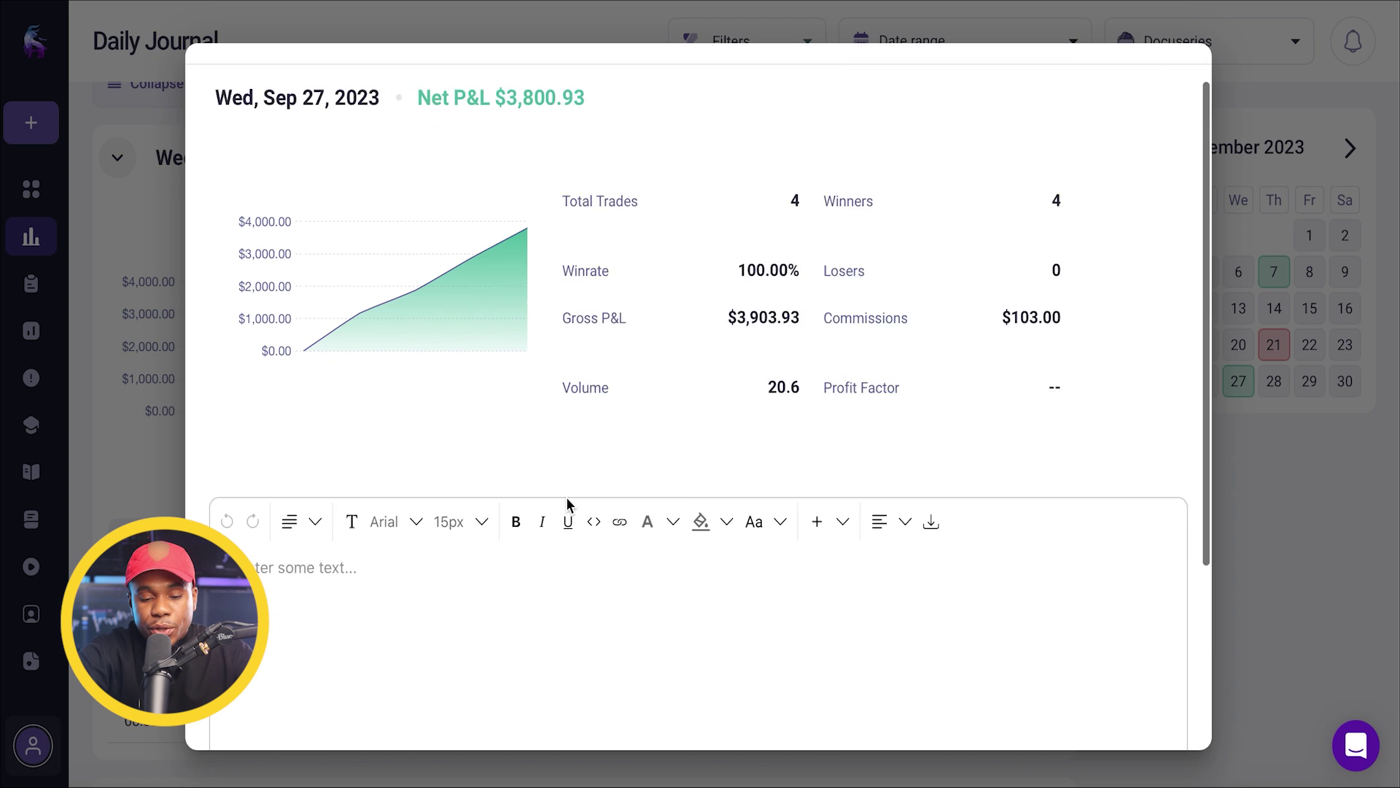
scroll(568, 505, down, 2)
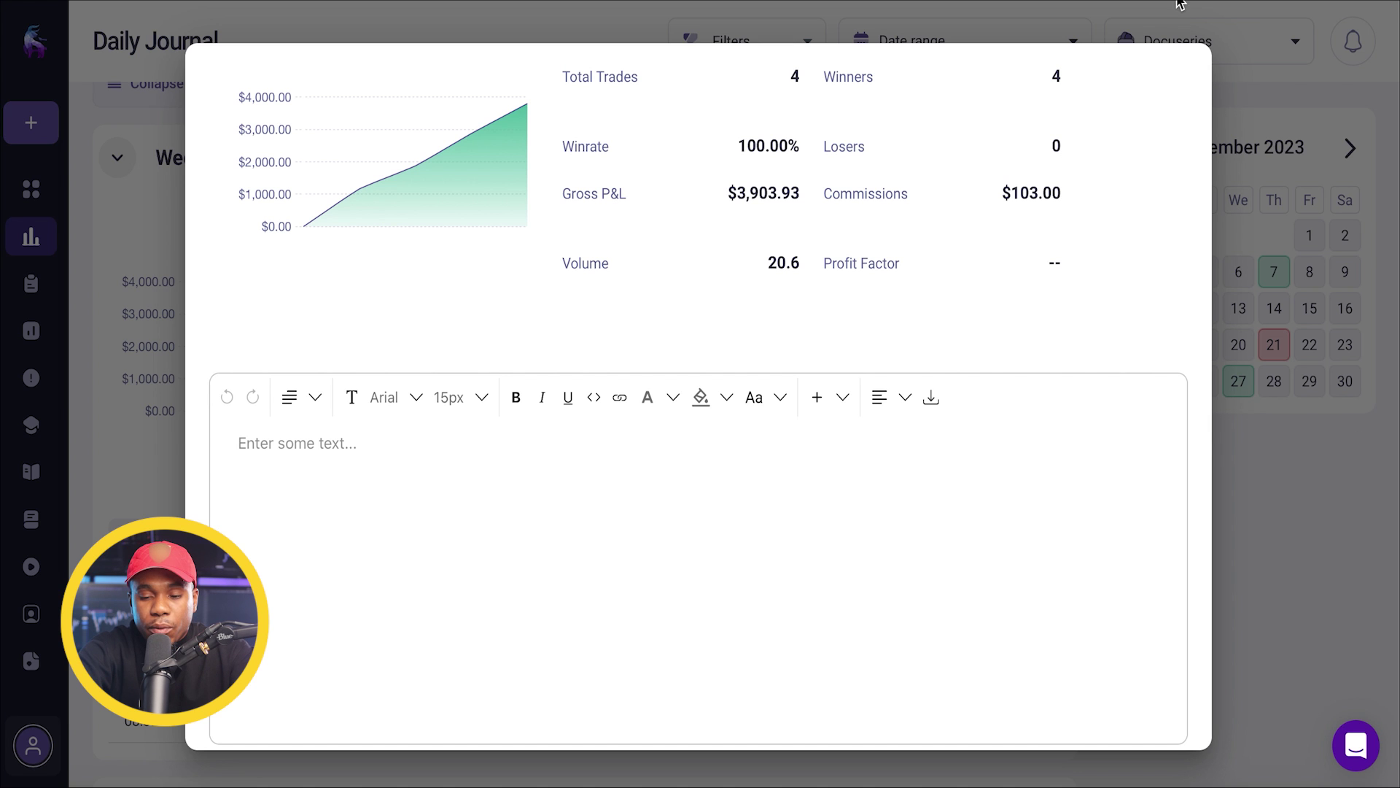
click(1285, 448)
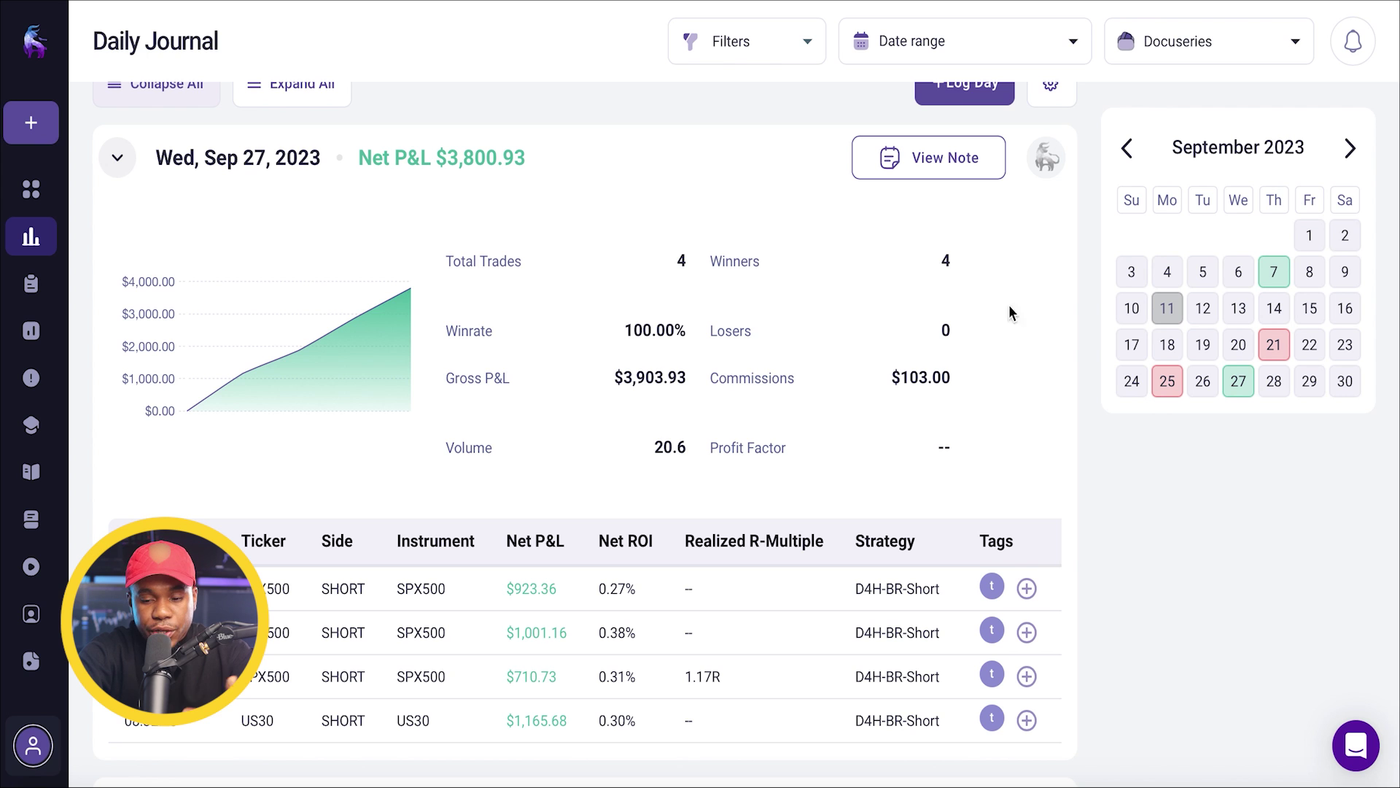
Leave the daily journal and go back to the dashboard overview
scroll(1068, 351, up, 1)
scroll(1071, 352, up, 1)
mouse_move(35, 199)
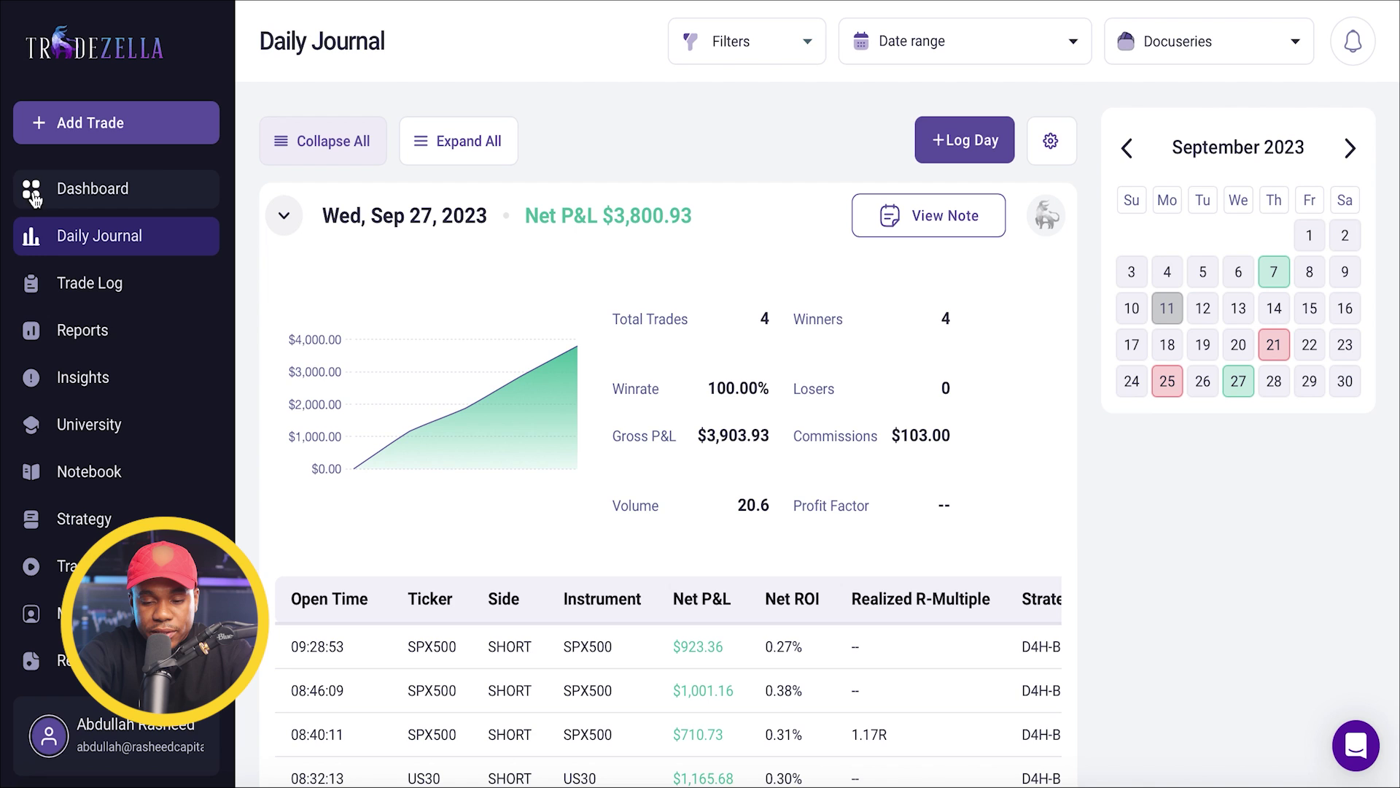
click(35, 196)
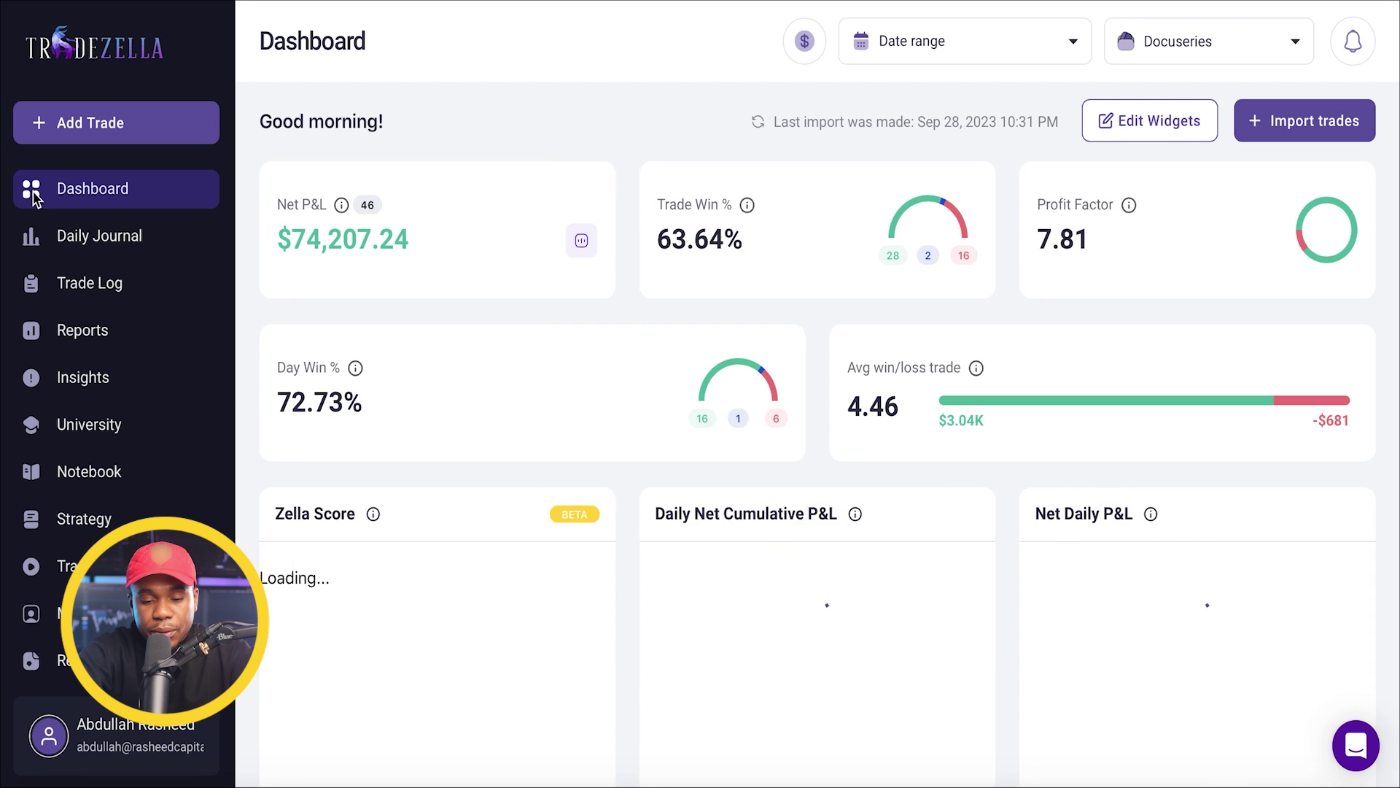
Look over the dashboard's Zella Score, P&L charts, recent trades list and April 2023 trading calendar
scroll(645, 377, down, 2)
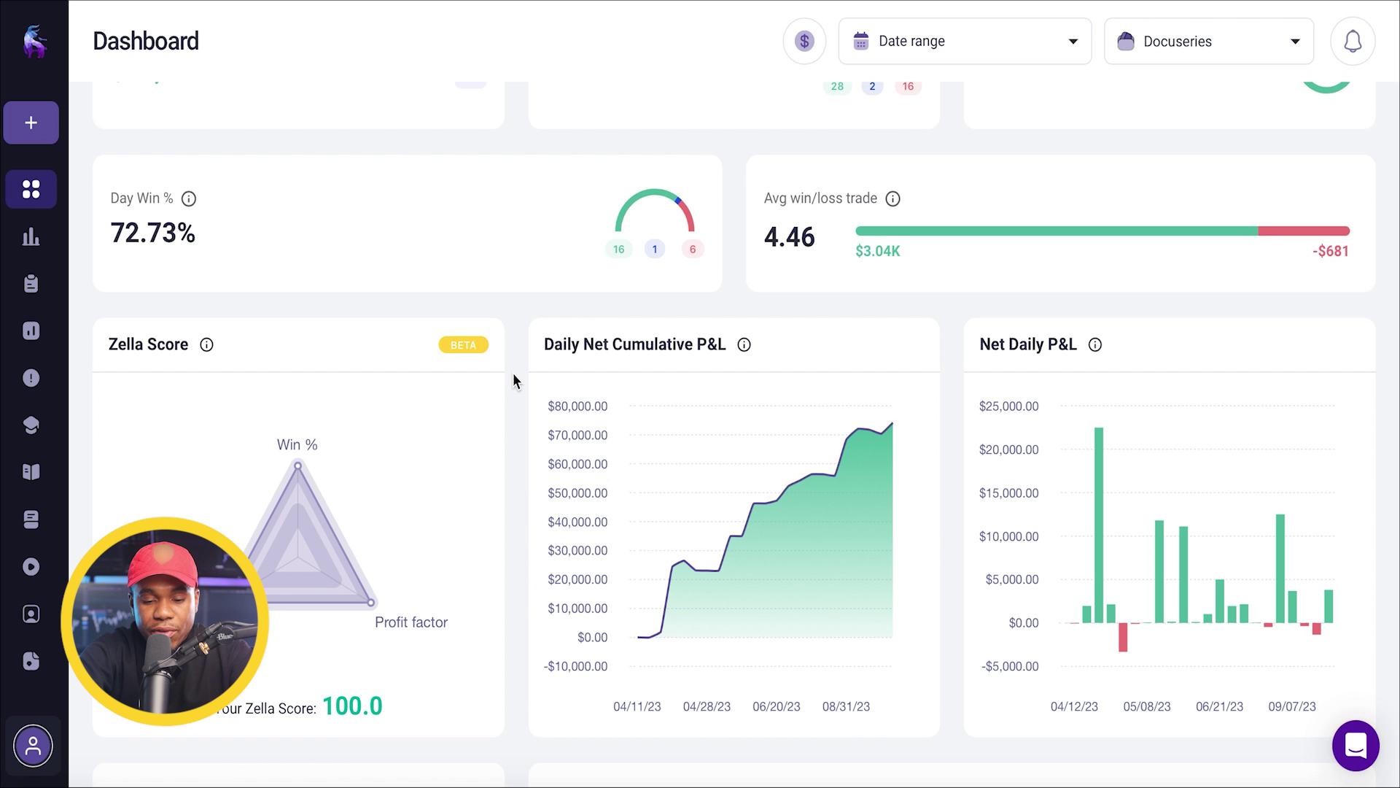
scroll(513, 373, down, 3)
scroll(513, 371, down, 4)
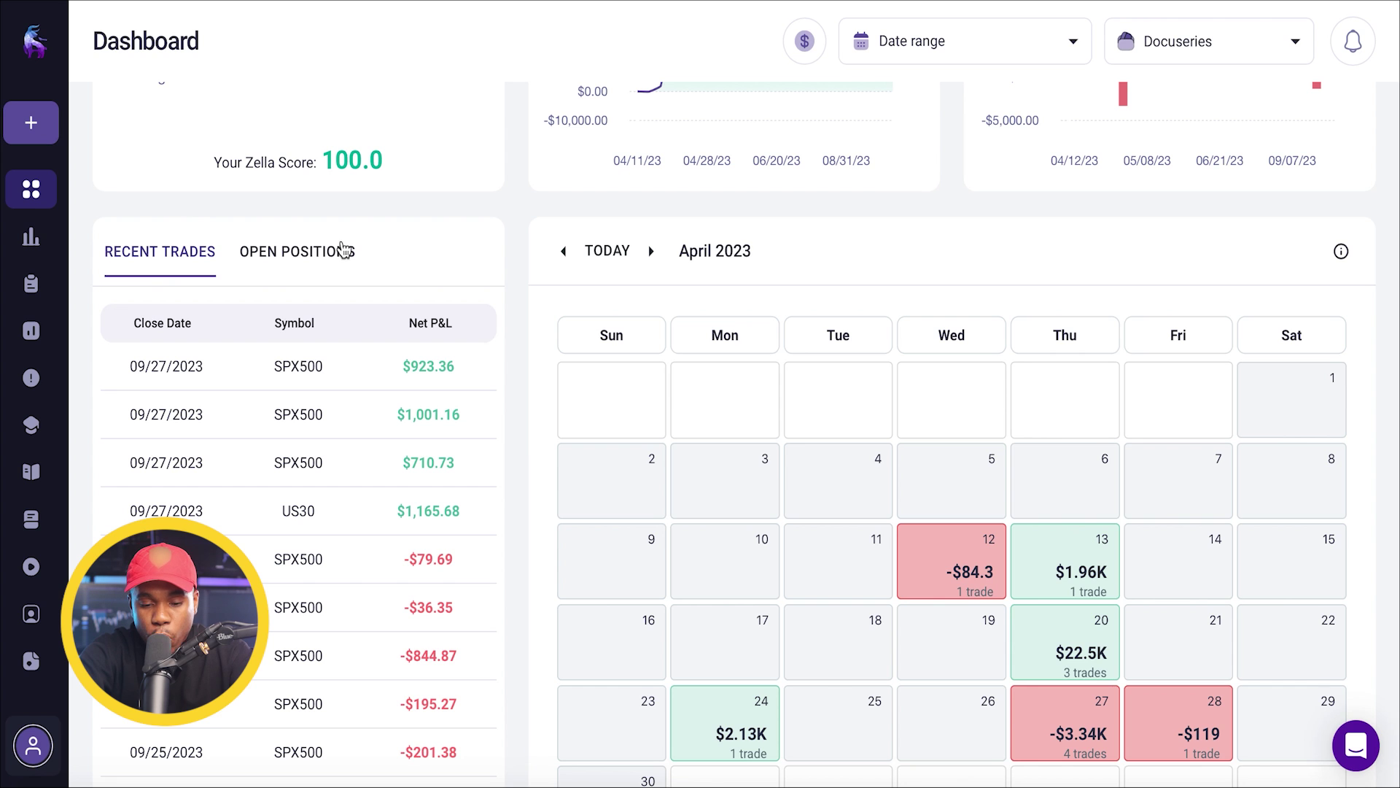
scroll(510, 290, down, 1)
scroll(1019, 490, down, 1)
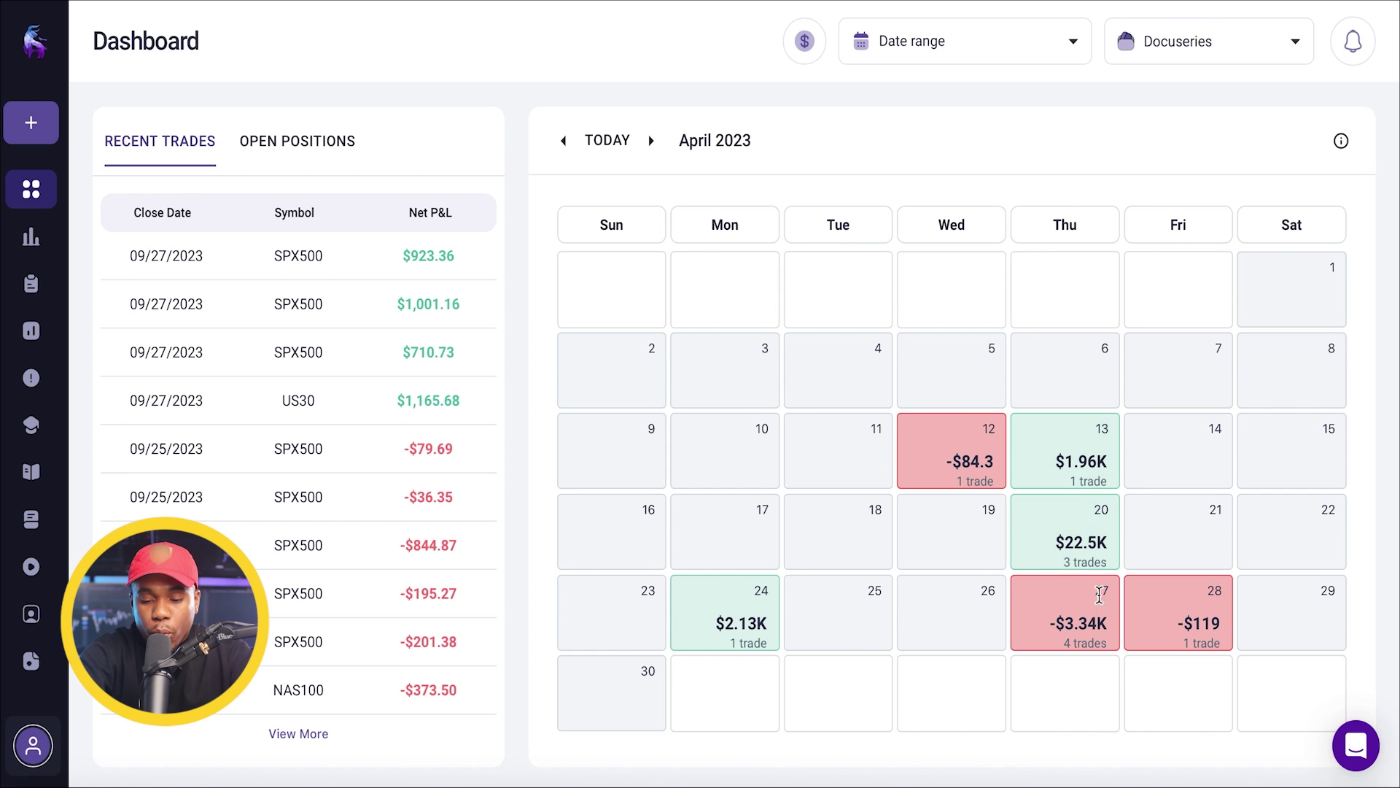
Advance the dashboard's trading calendar to May 2023 and review that month's trading days
click(652, 141)
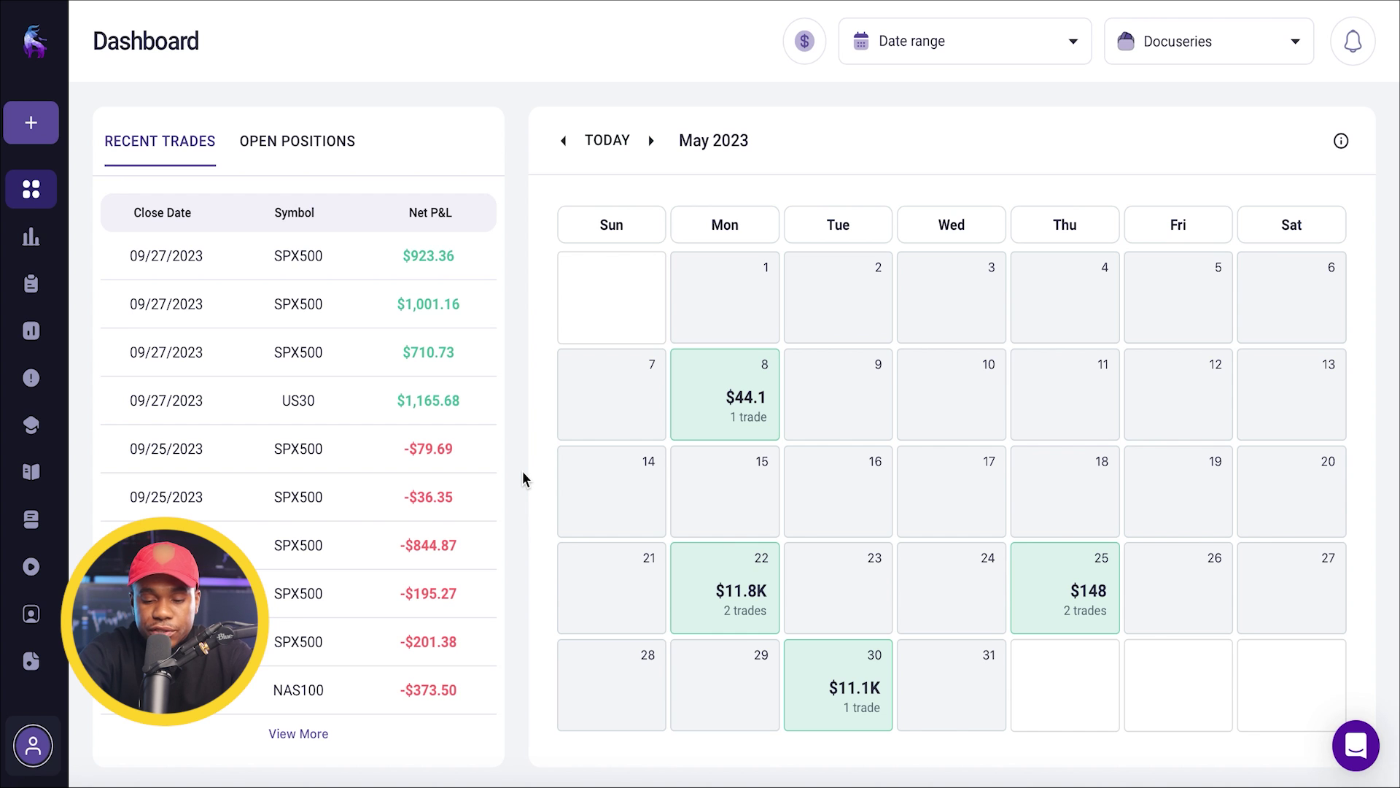
scroll(538, 146, down, 1)
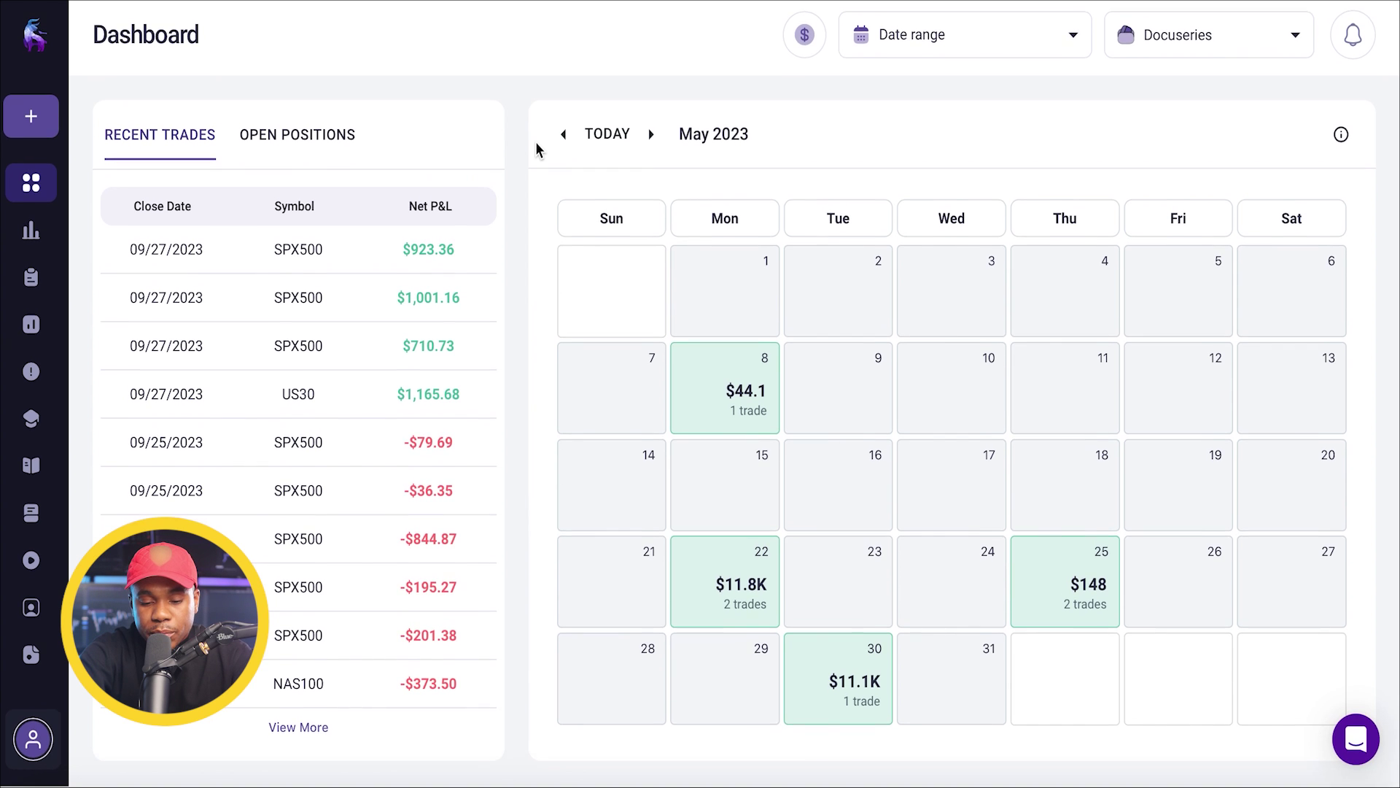
scroll(542, 280, down, 1)
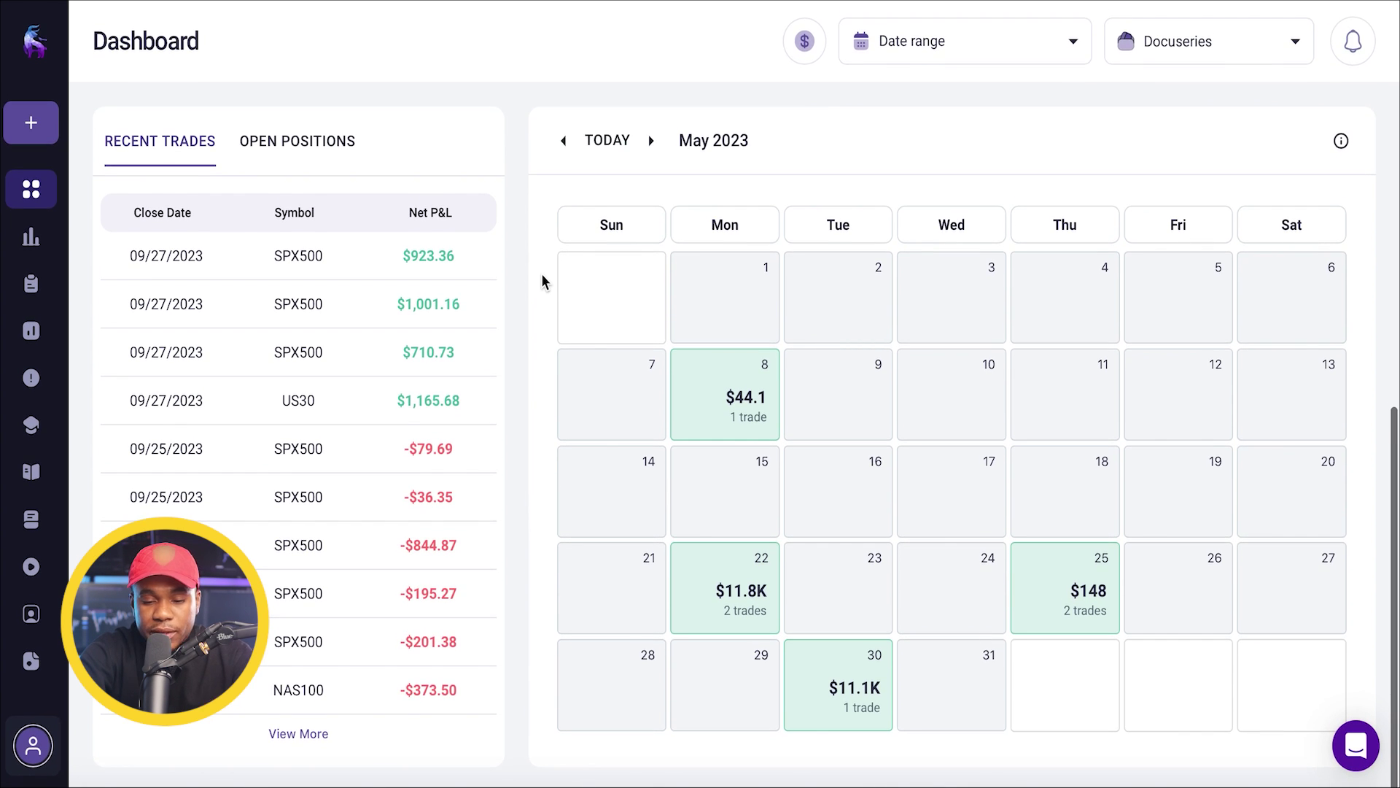
Open the Reports overview and look through the all-dates statistics table
scroll(540, 285, up, 10)
mouse_move(98, 241)
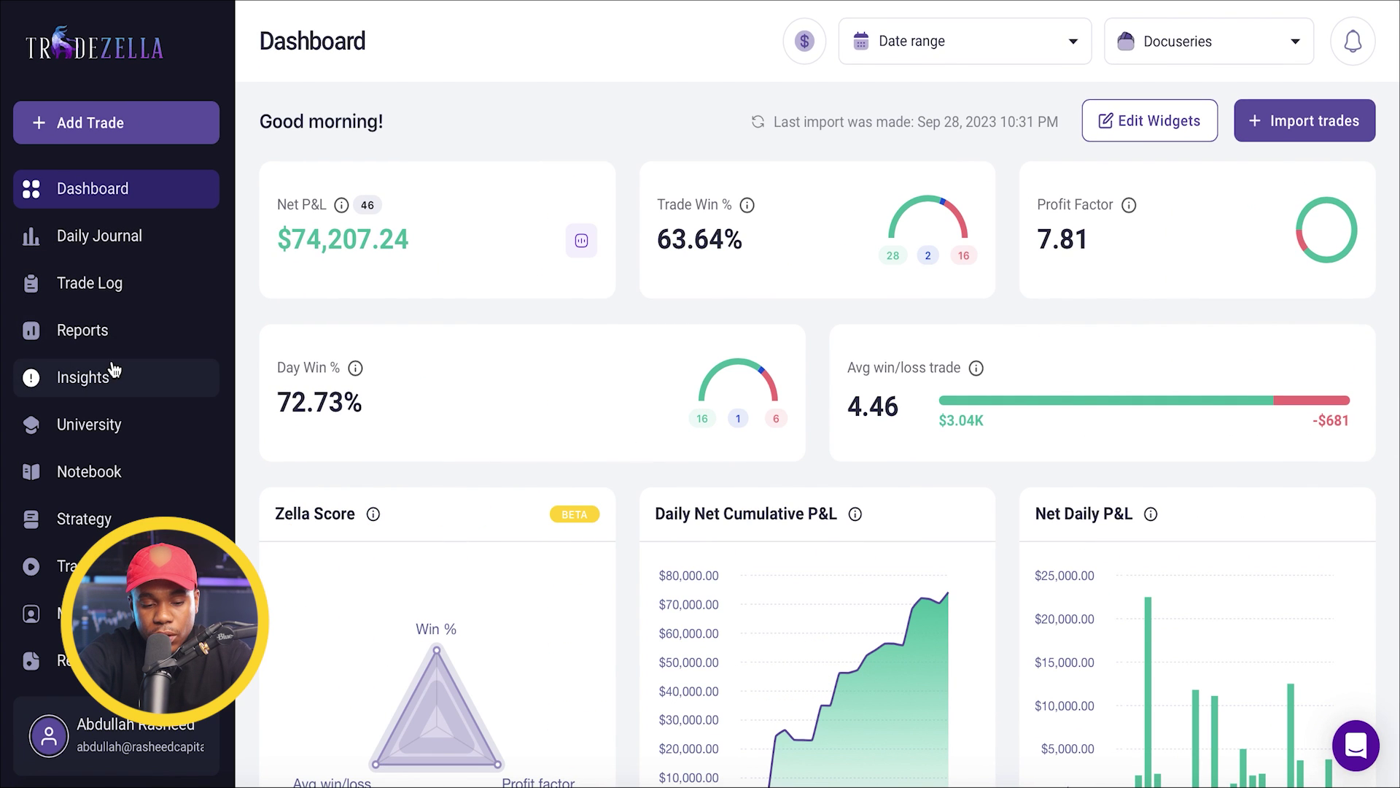
click(101, 315)
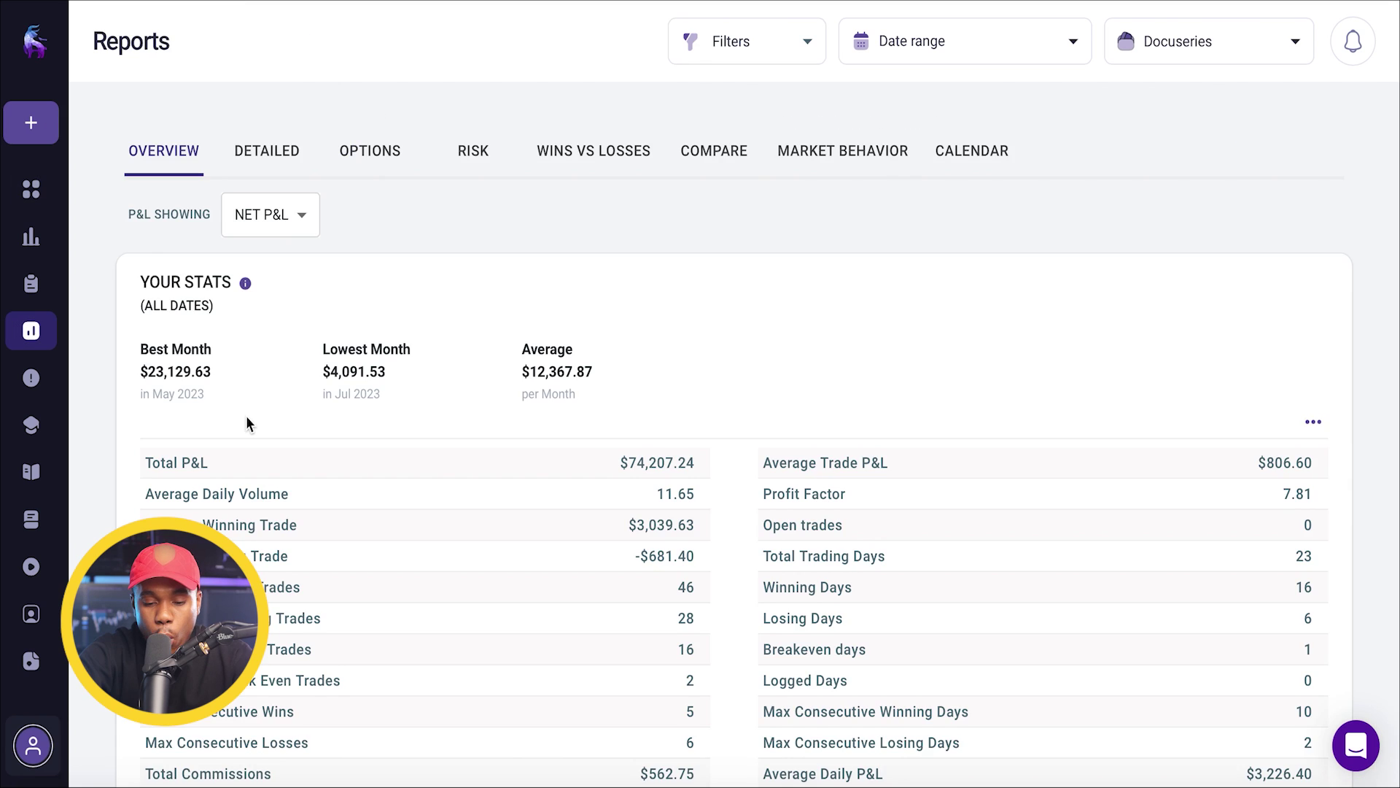
scroll(247, 420, down, 3)
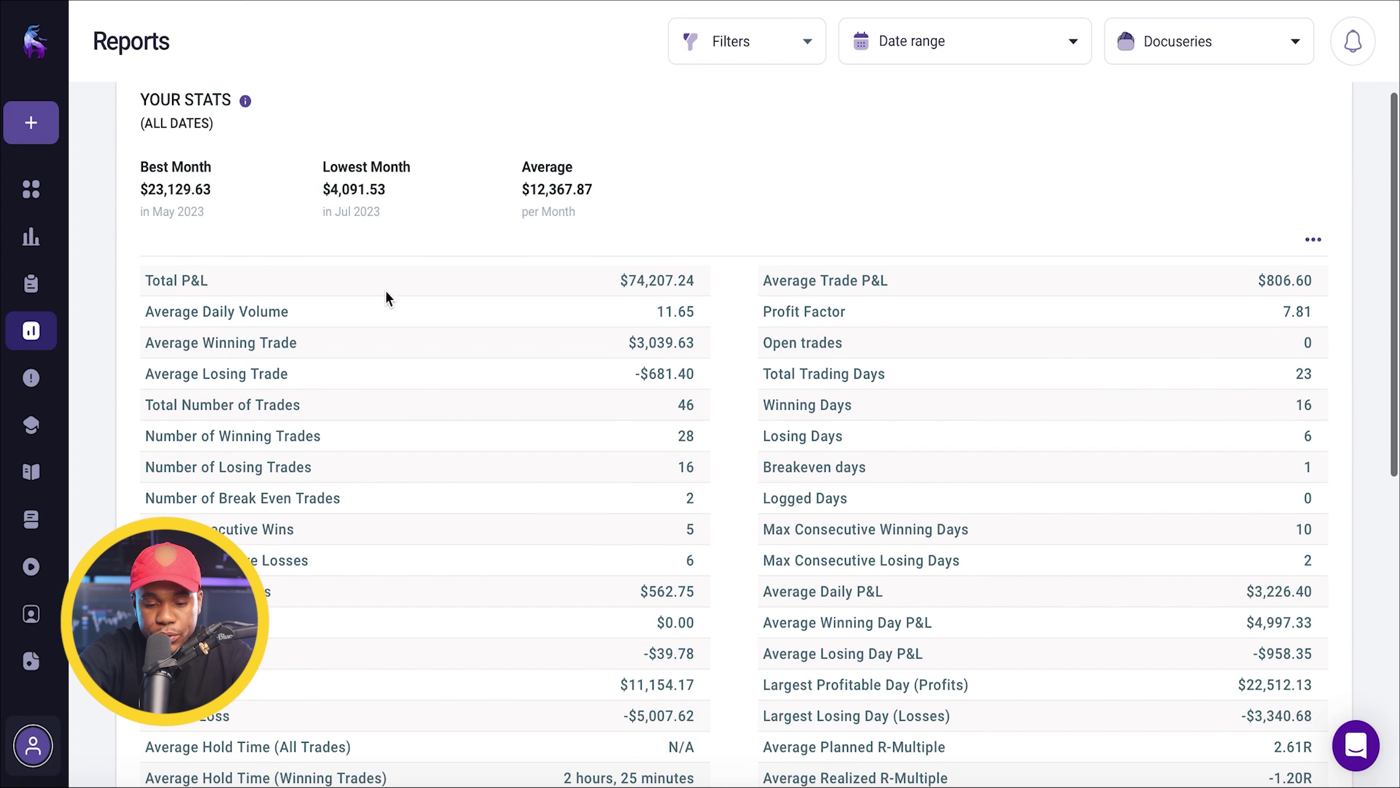
scroll(627, 299, down, 1)
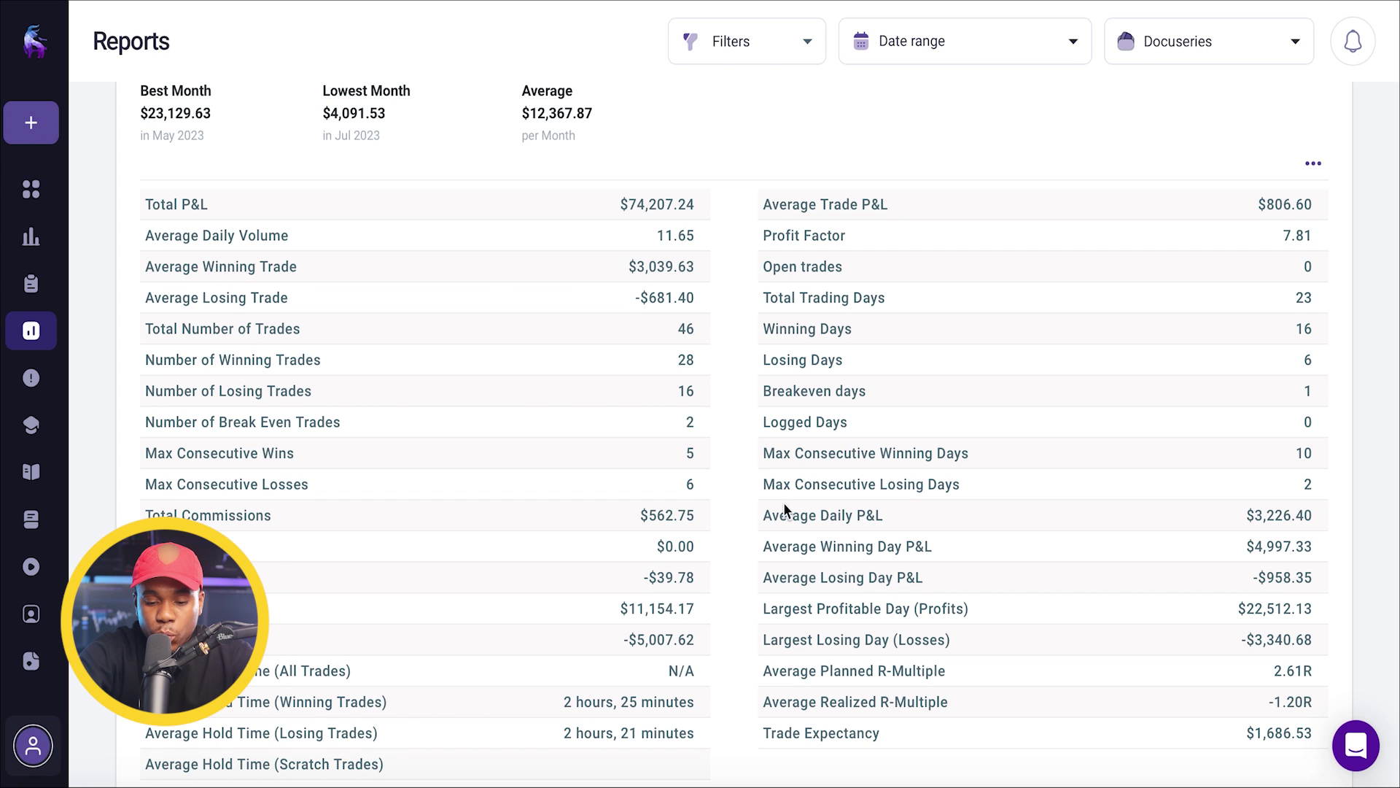
Examine the average daily P&L and the largest profitable and losing day figures in the statistics
drag(751, 516, 1006, 519)
click(1031, 522)
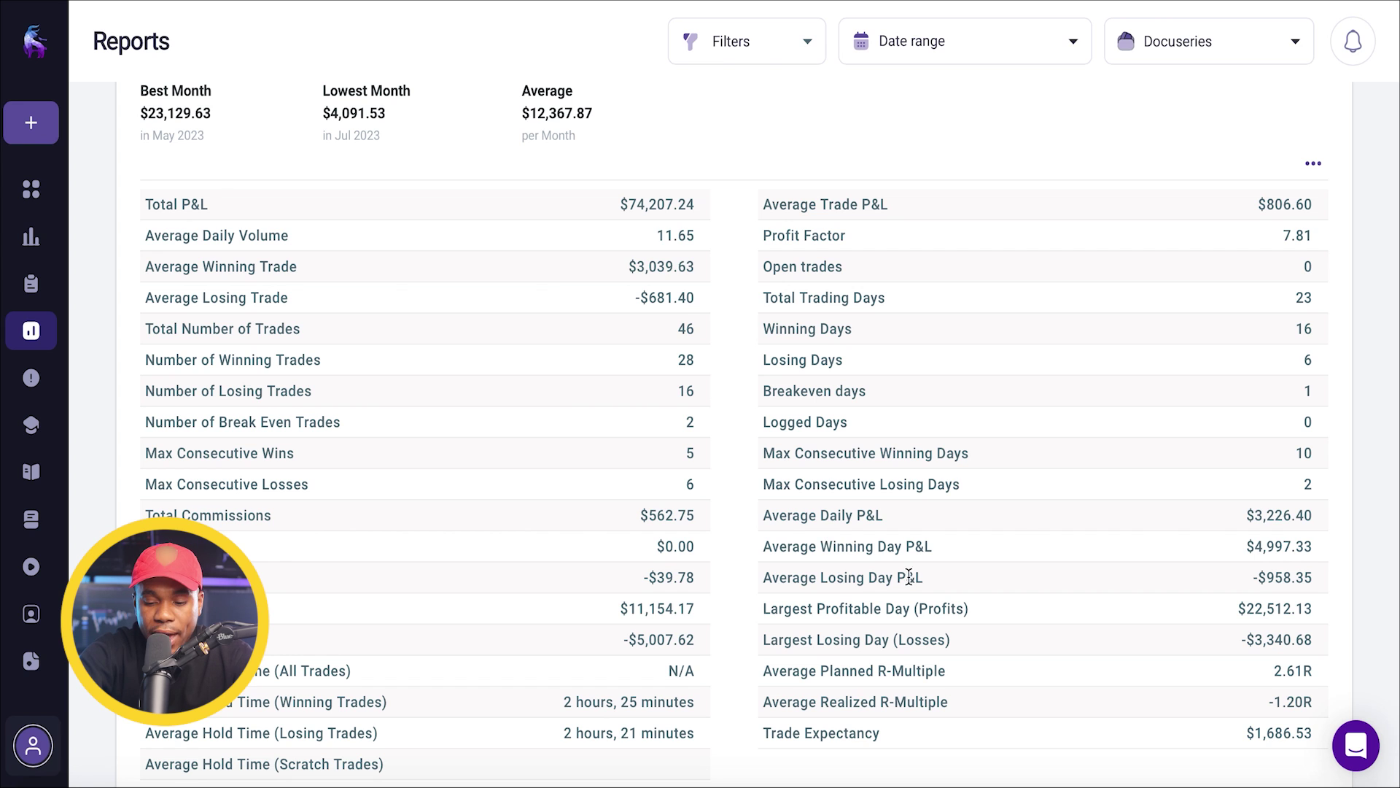
scroll(878, 571, down, 1)
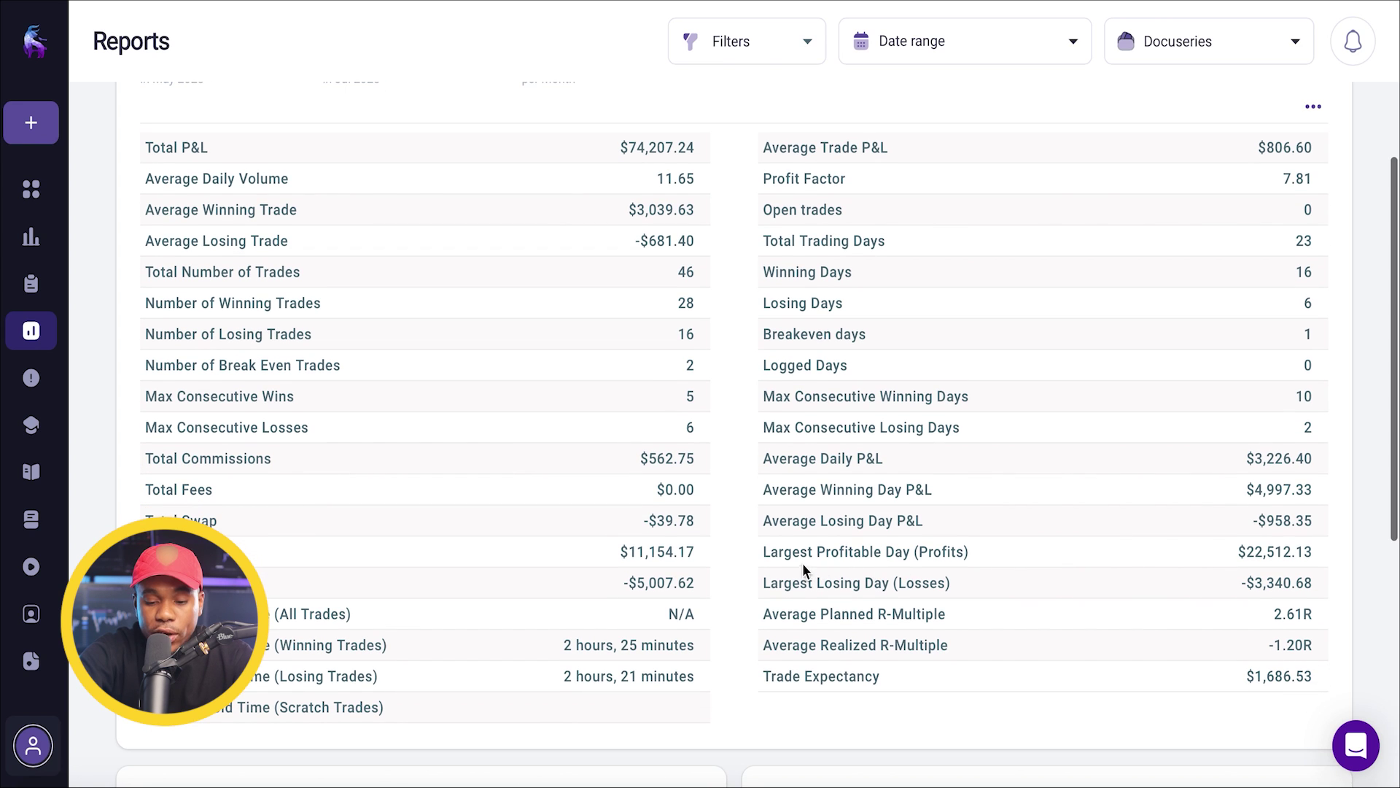
drag(1316, 552, 1234, 555)
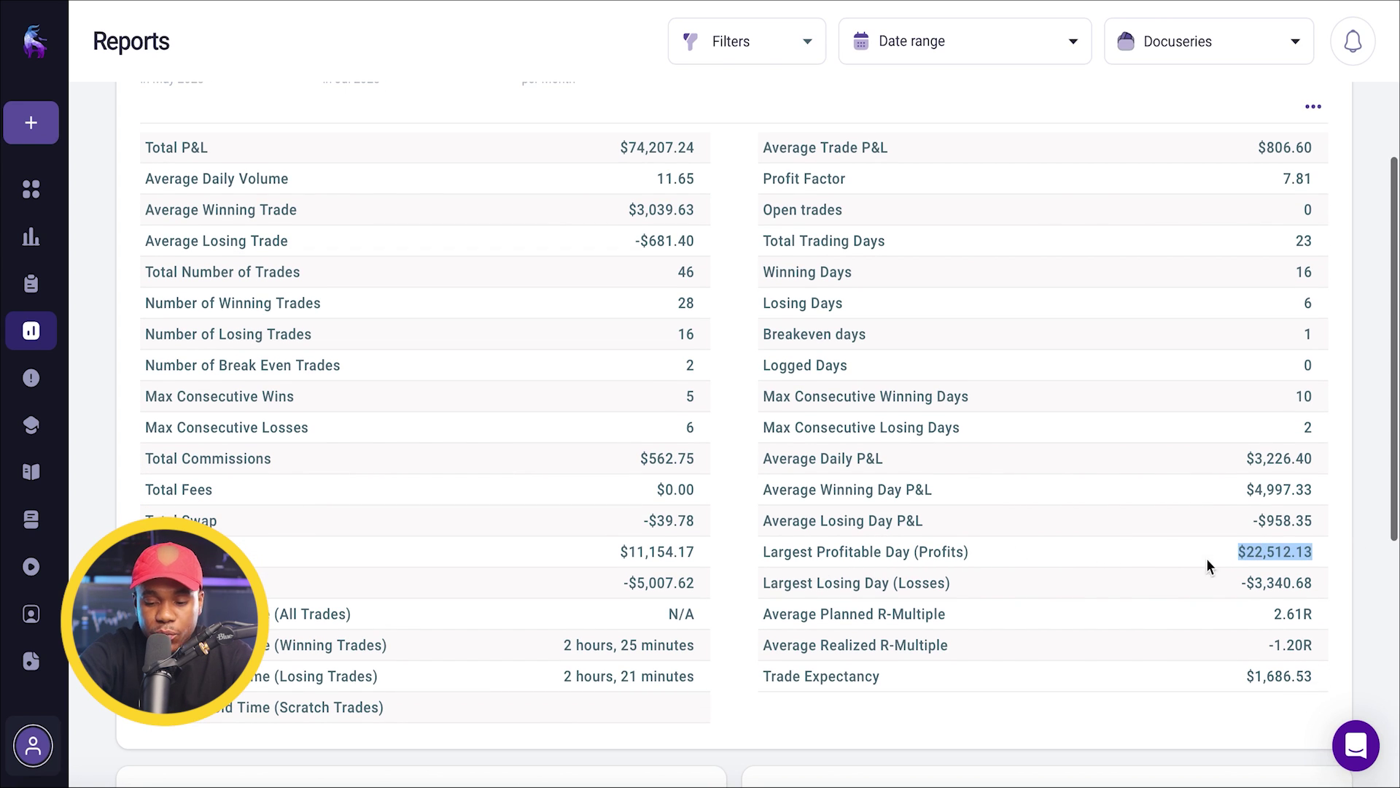
click(1203, 559)
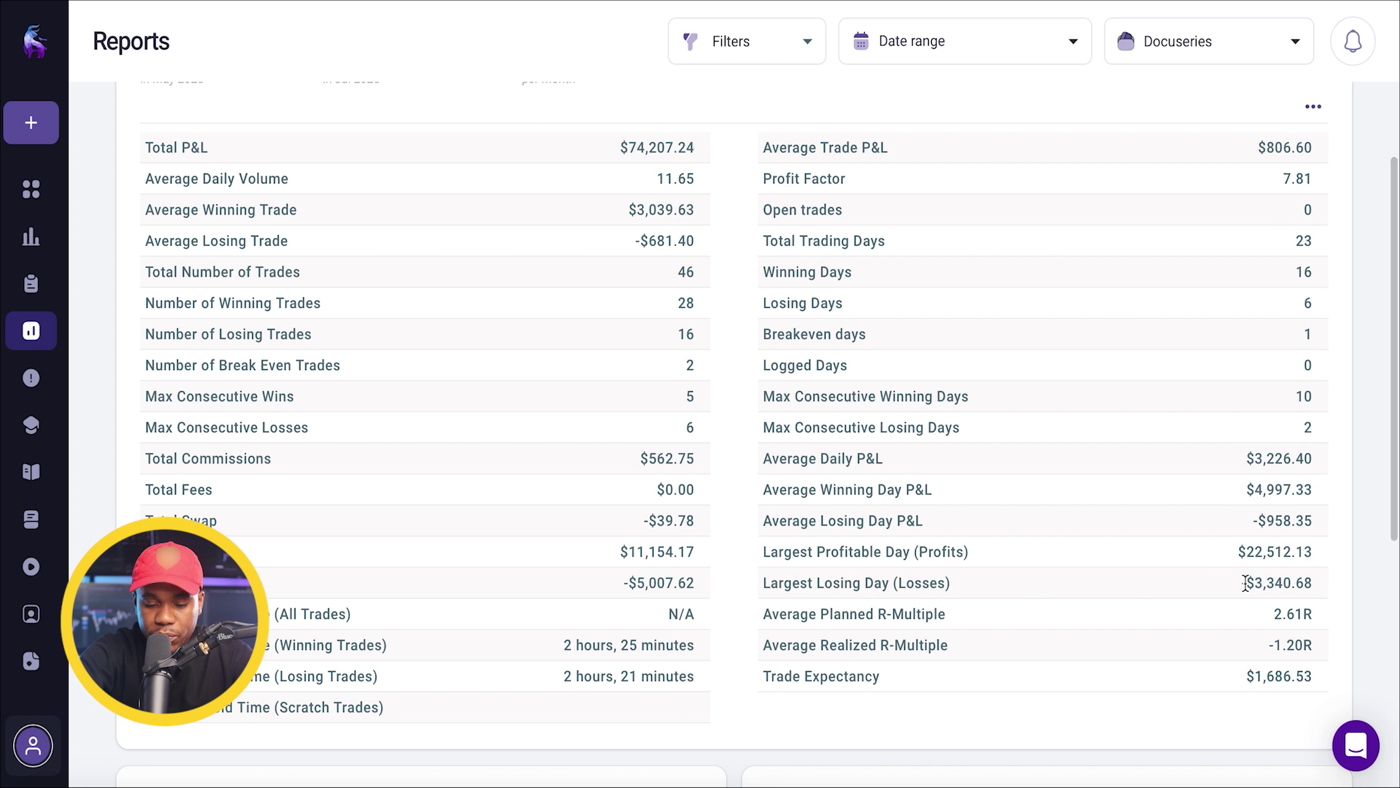
Examine the winning and losing trade counts, total commissions and largest loss in the statistics
scroll(579, 273, up, 1)
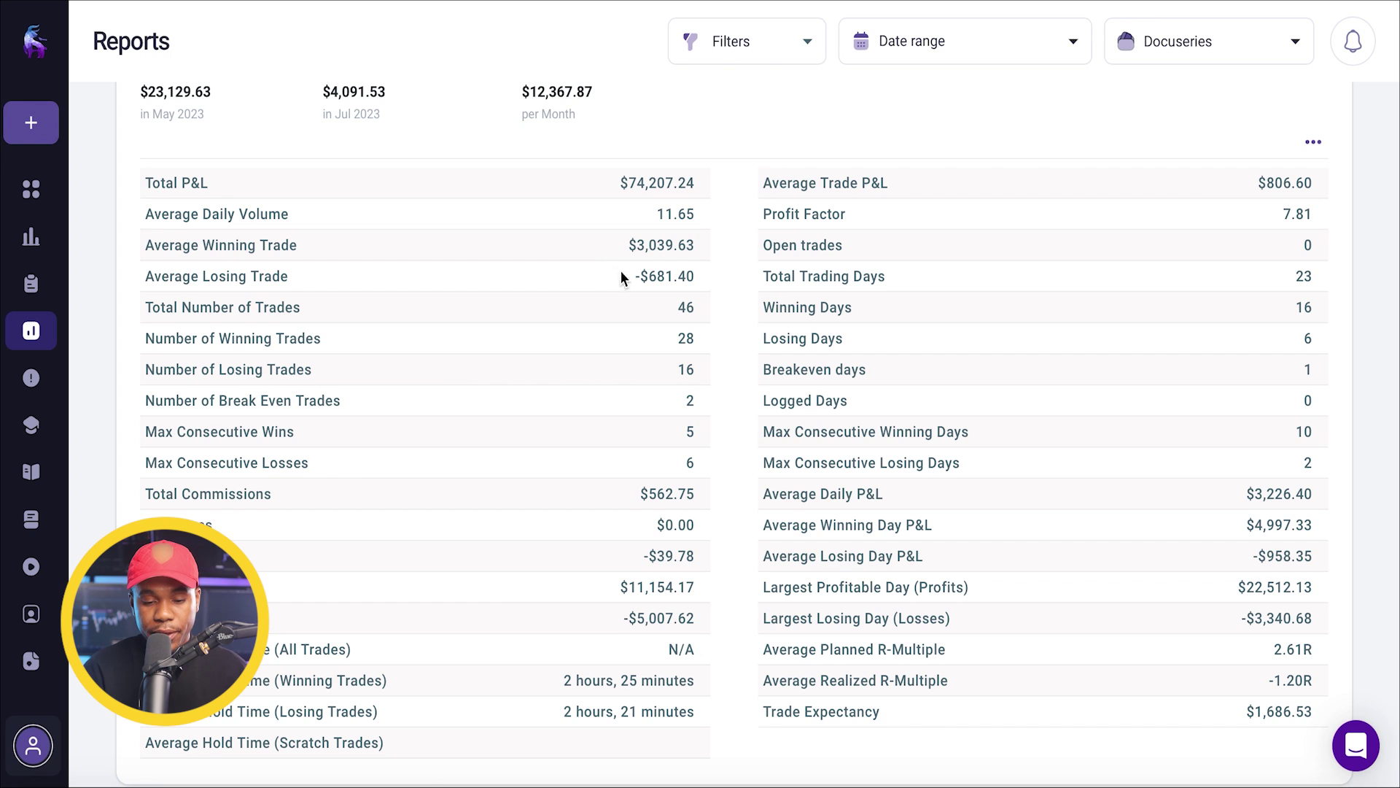
drag(672, 339, 694, 355)
click(692, 357)
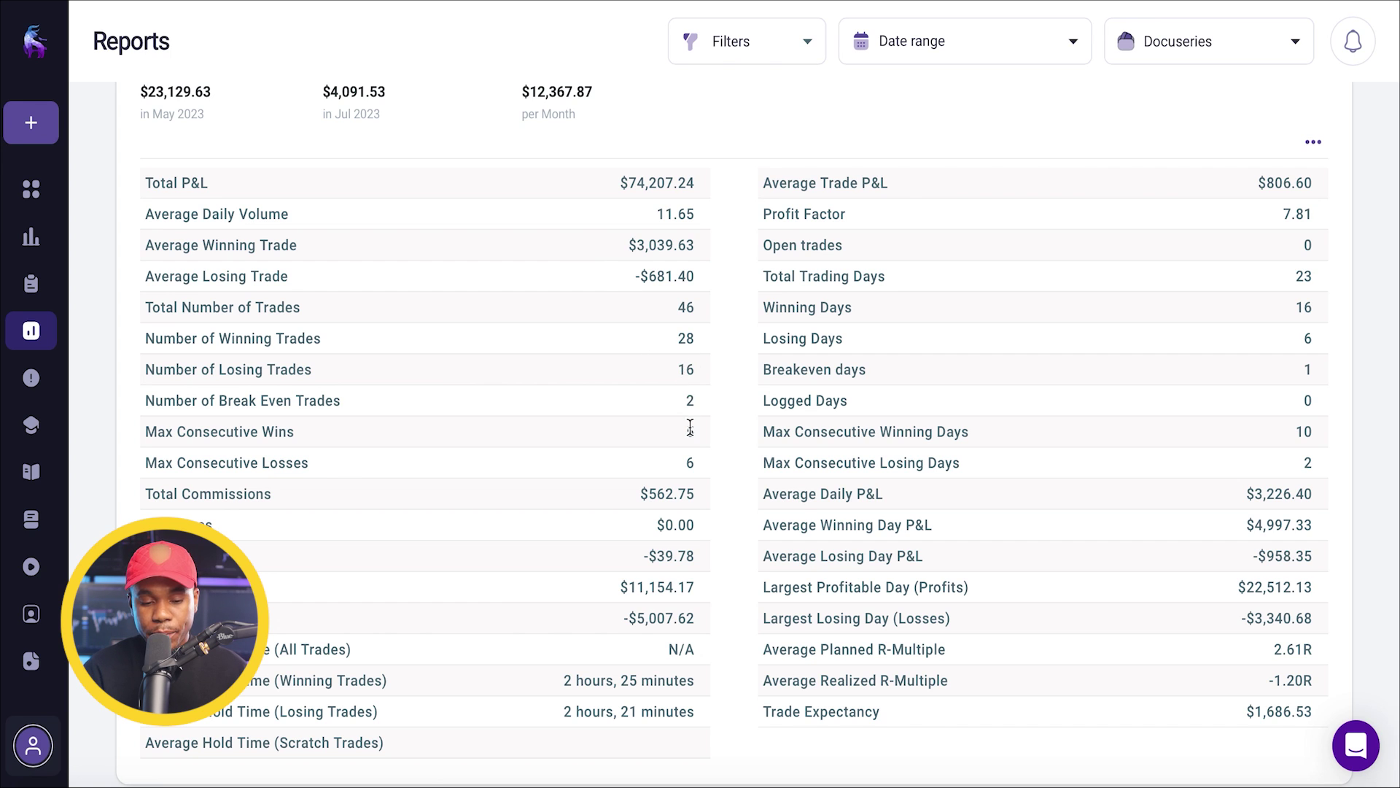
scroll(690, 429, down, 1)
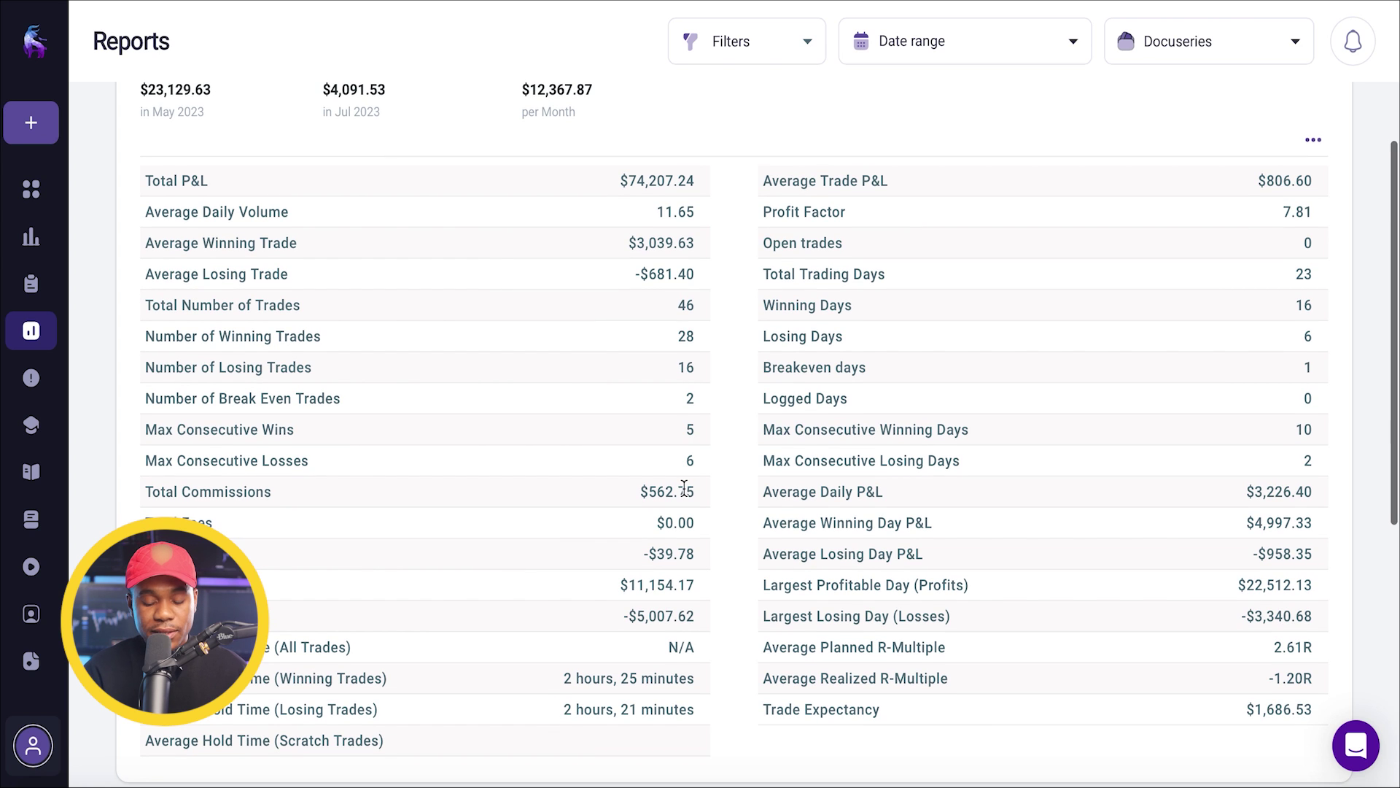
drag(639, 491, 692, 494)
scroll(691, 452, down, 1)
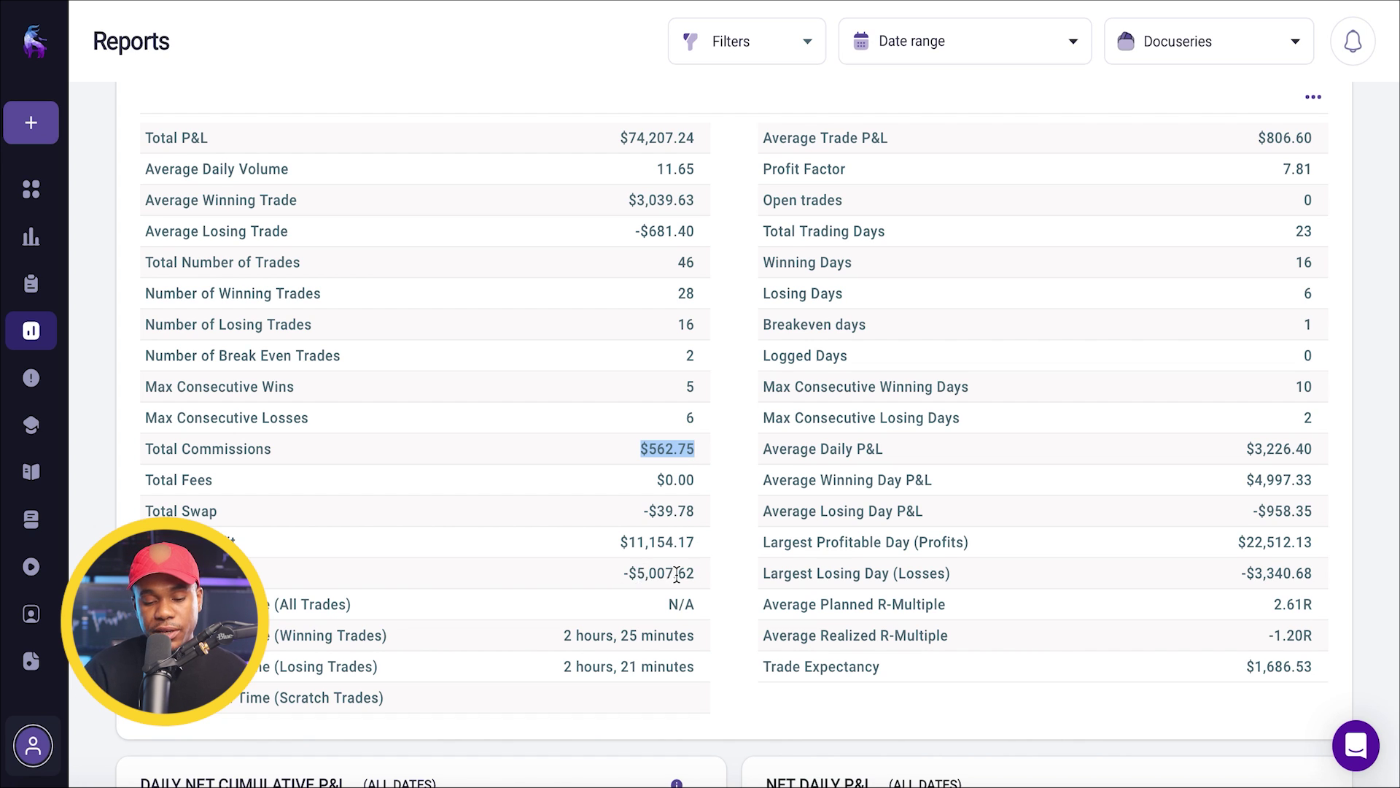
drag(694, 573, 631, 573)
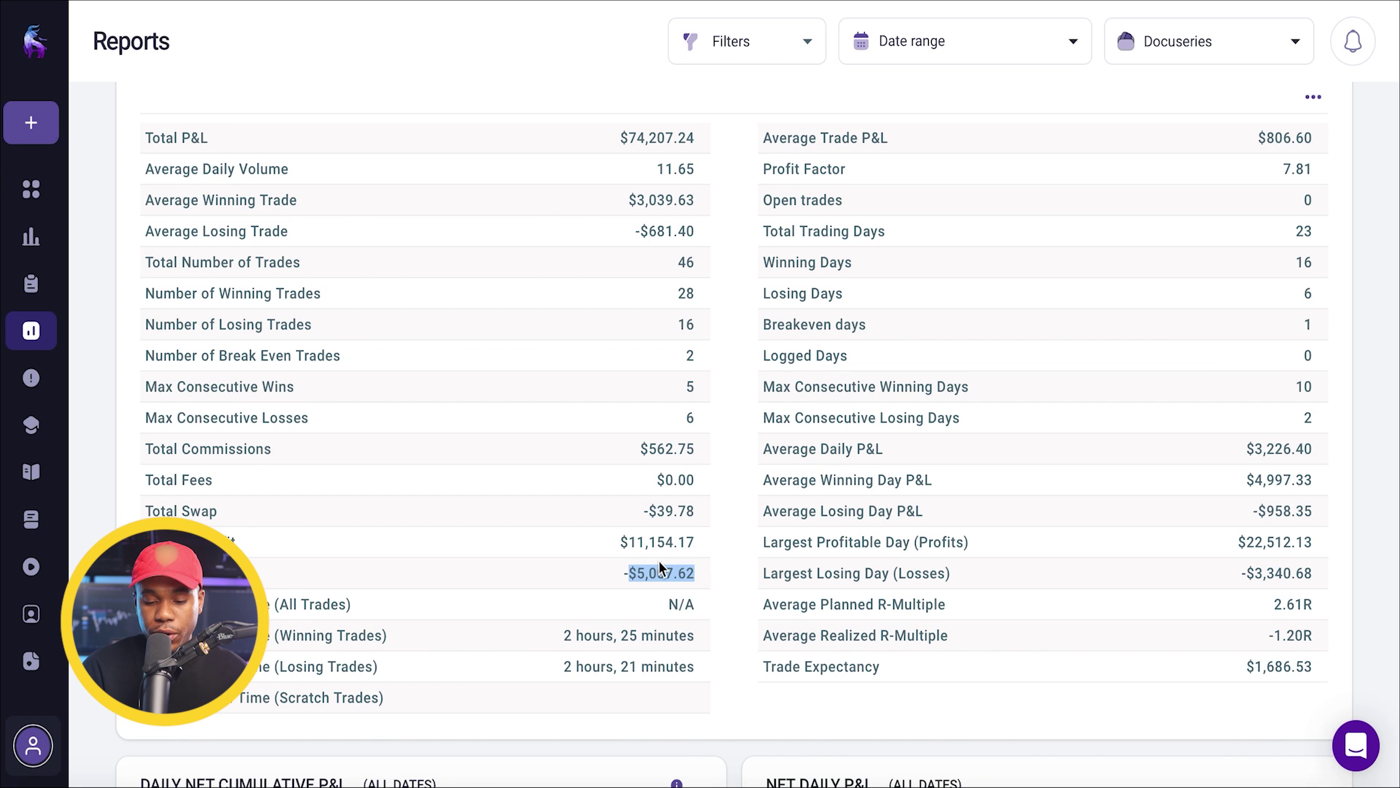
Compare the best month, lowest month and monthly average figures at the head of the statistics
scroll(226, 190, up, 2)
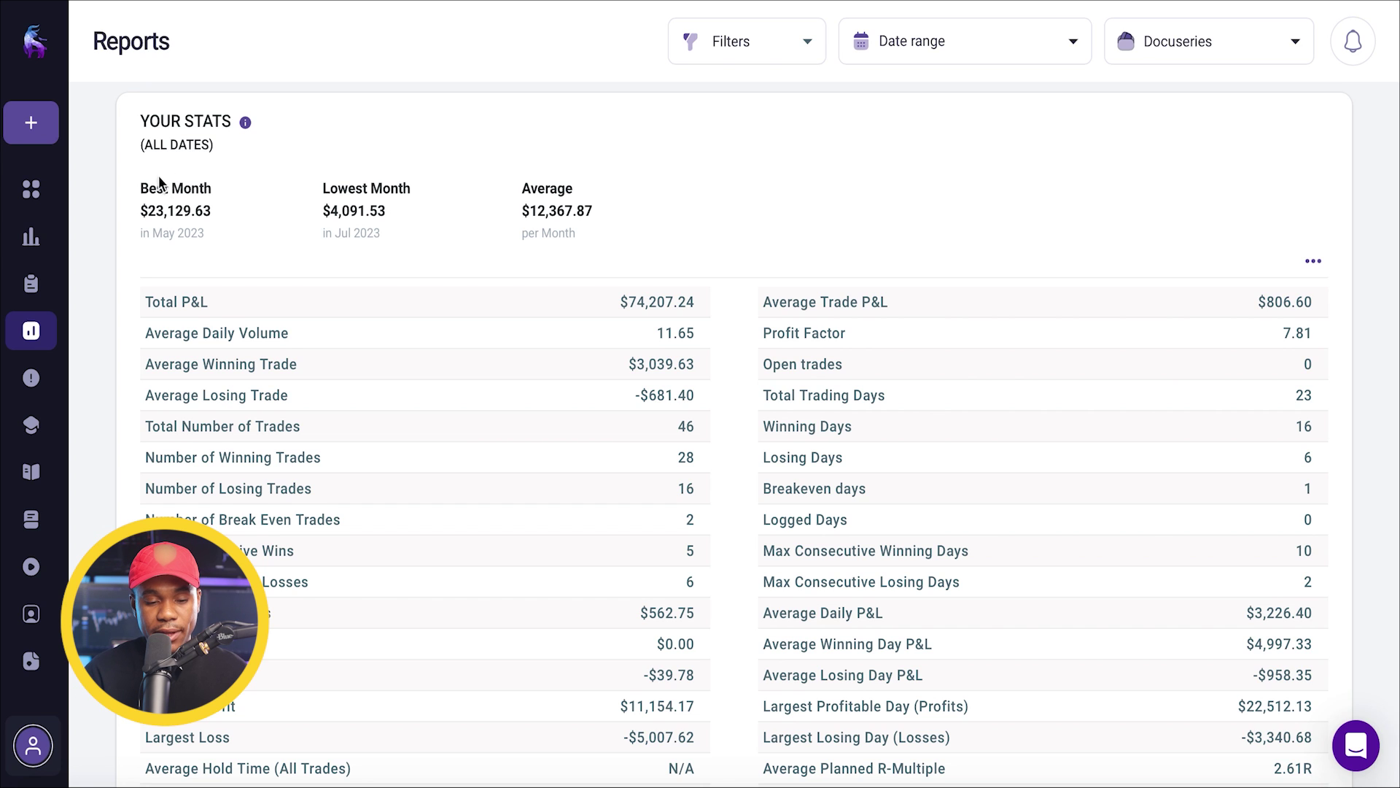
drag(140, 209, 223, 206)
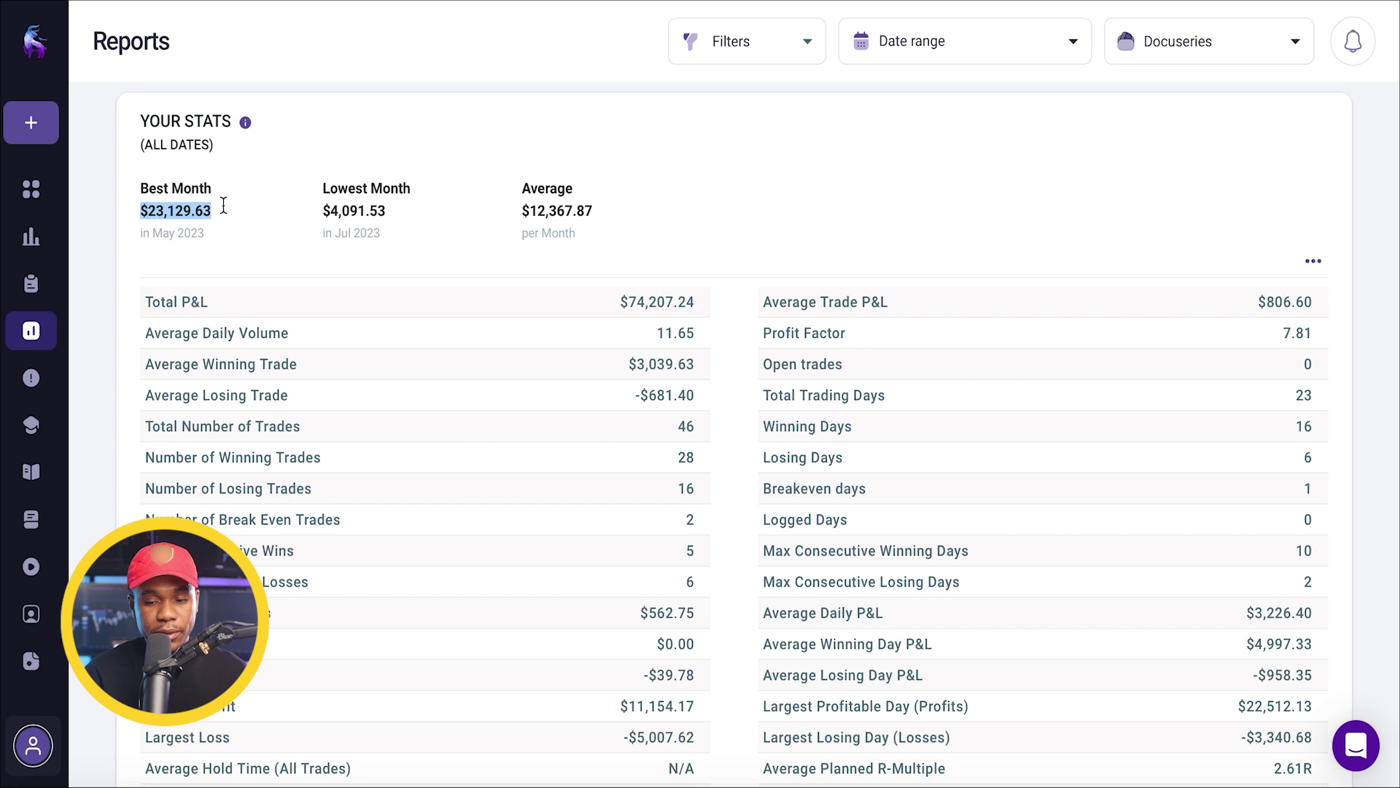
drag(321, 212, 418, 210)
drag(512, 216, 618, 214)
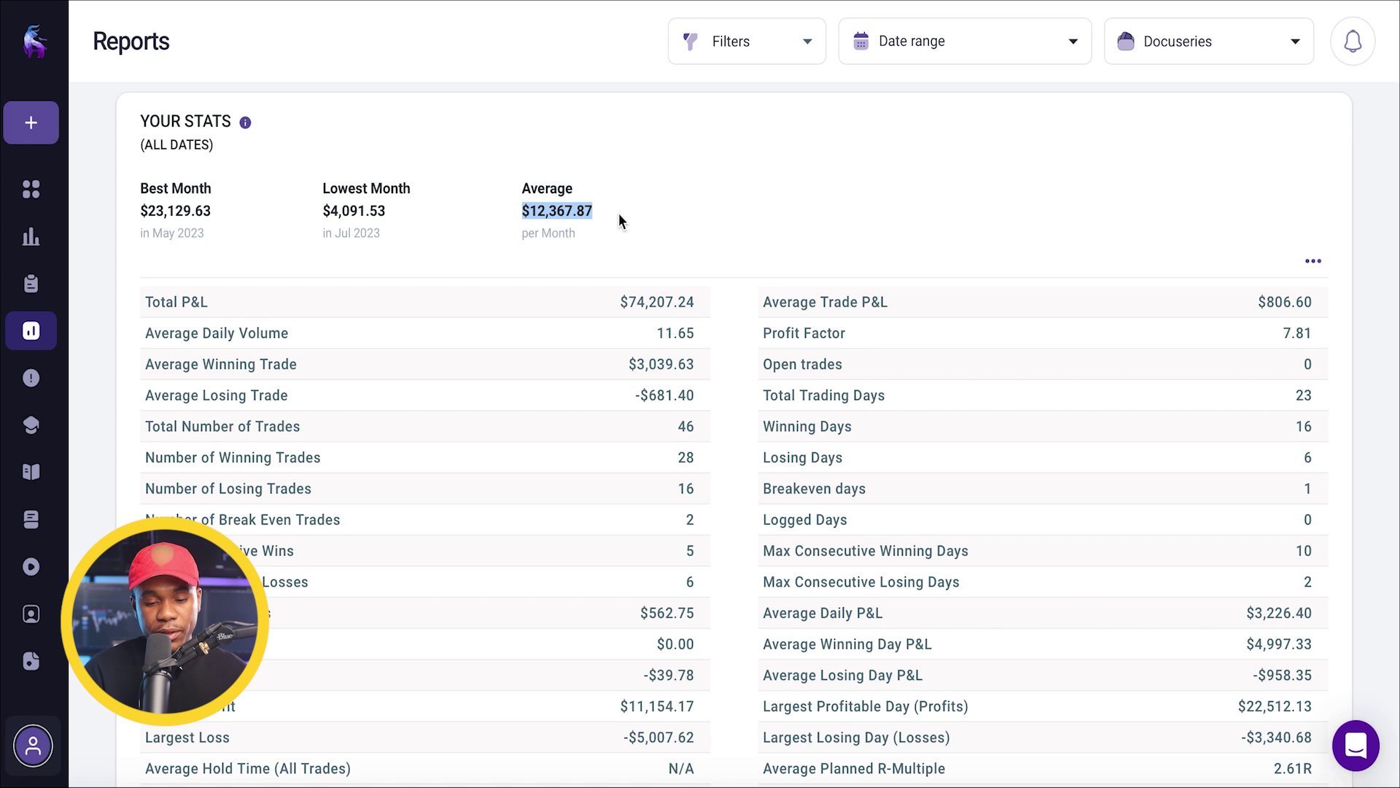
drag(140, 210, 221, 212)
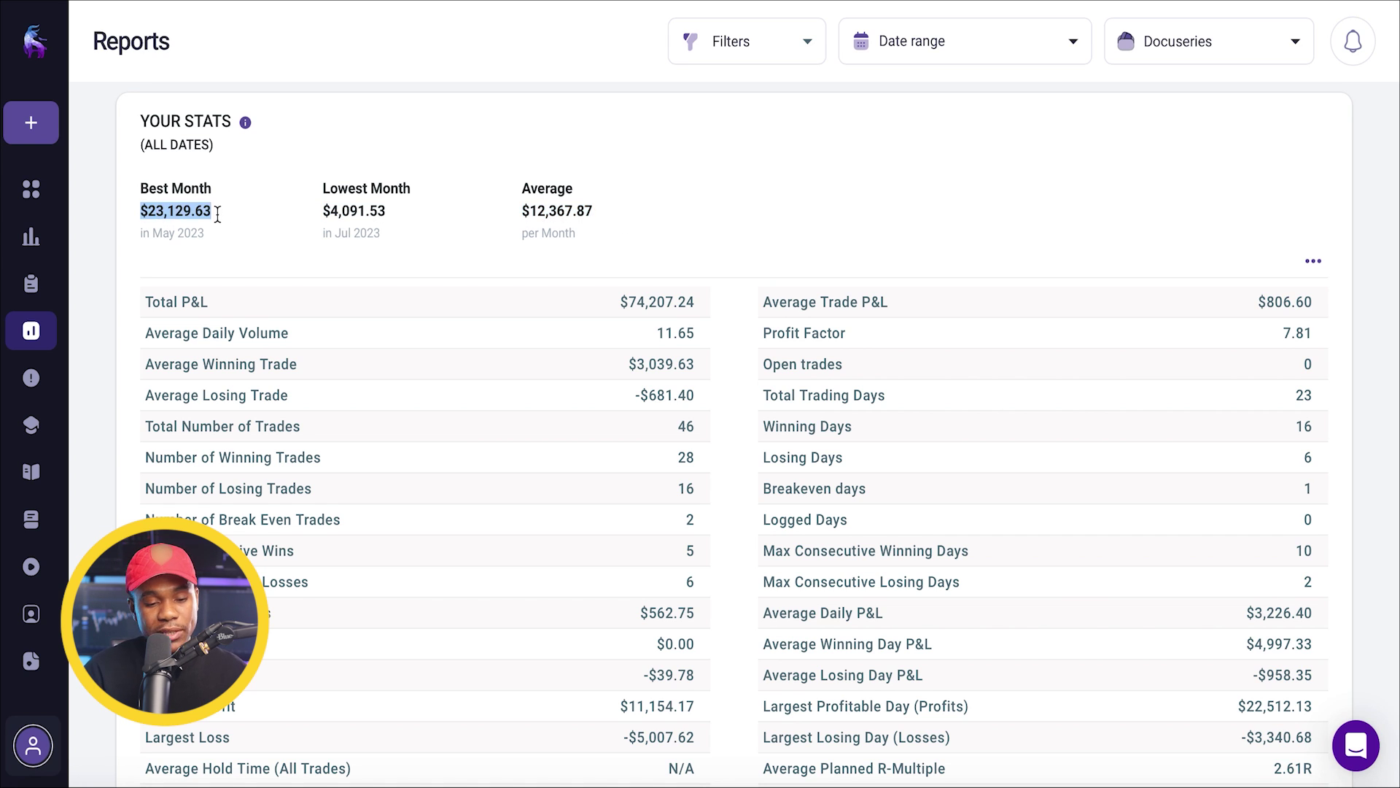
drag(321, 211, 403, 211)
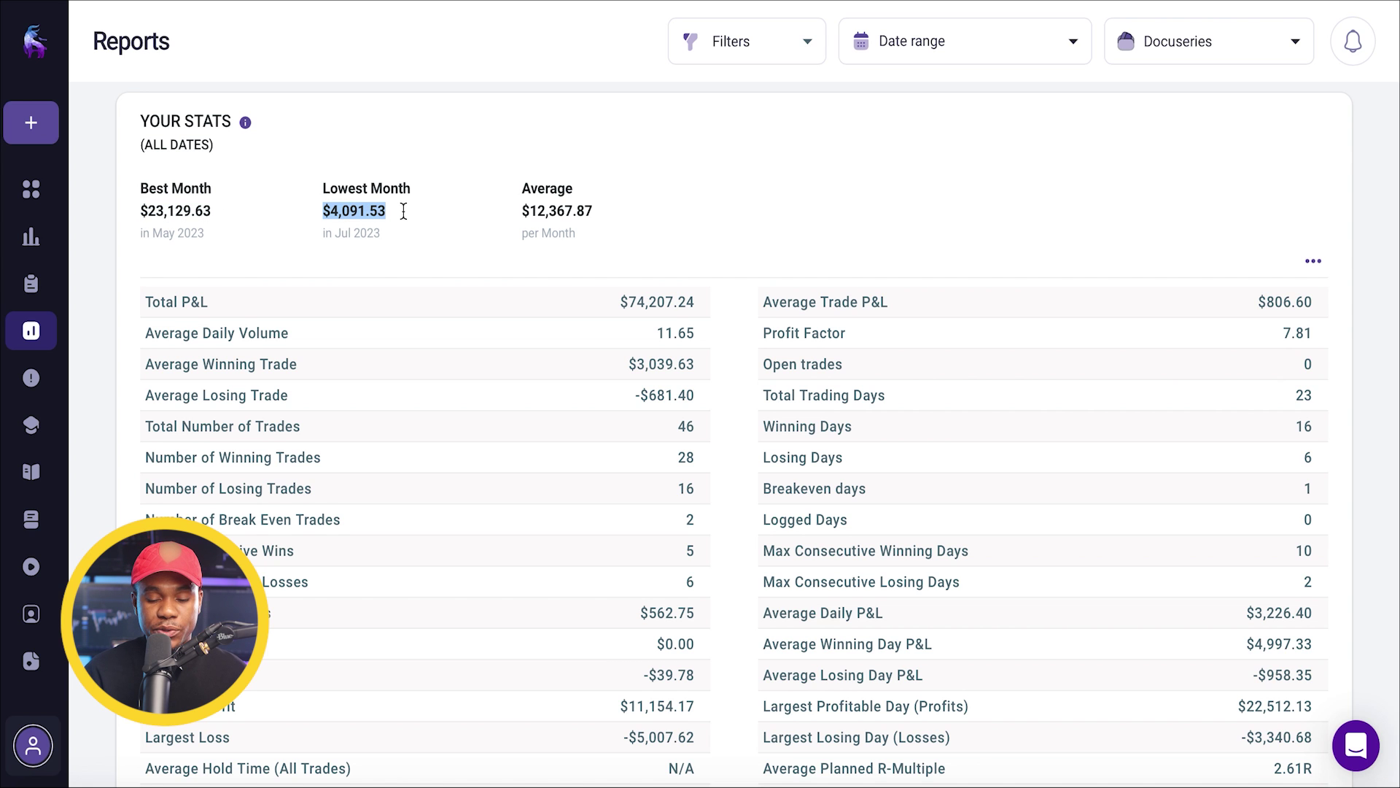
Open the detailed report and examine trade distribution, performance and the summary by day of the week
scroll(403, 212, up, 2)
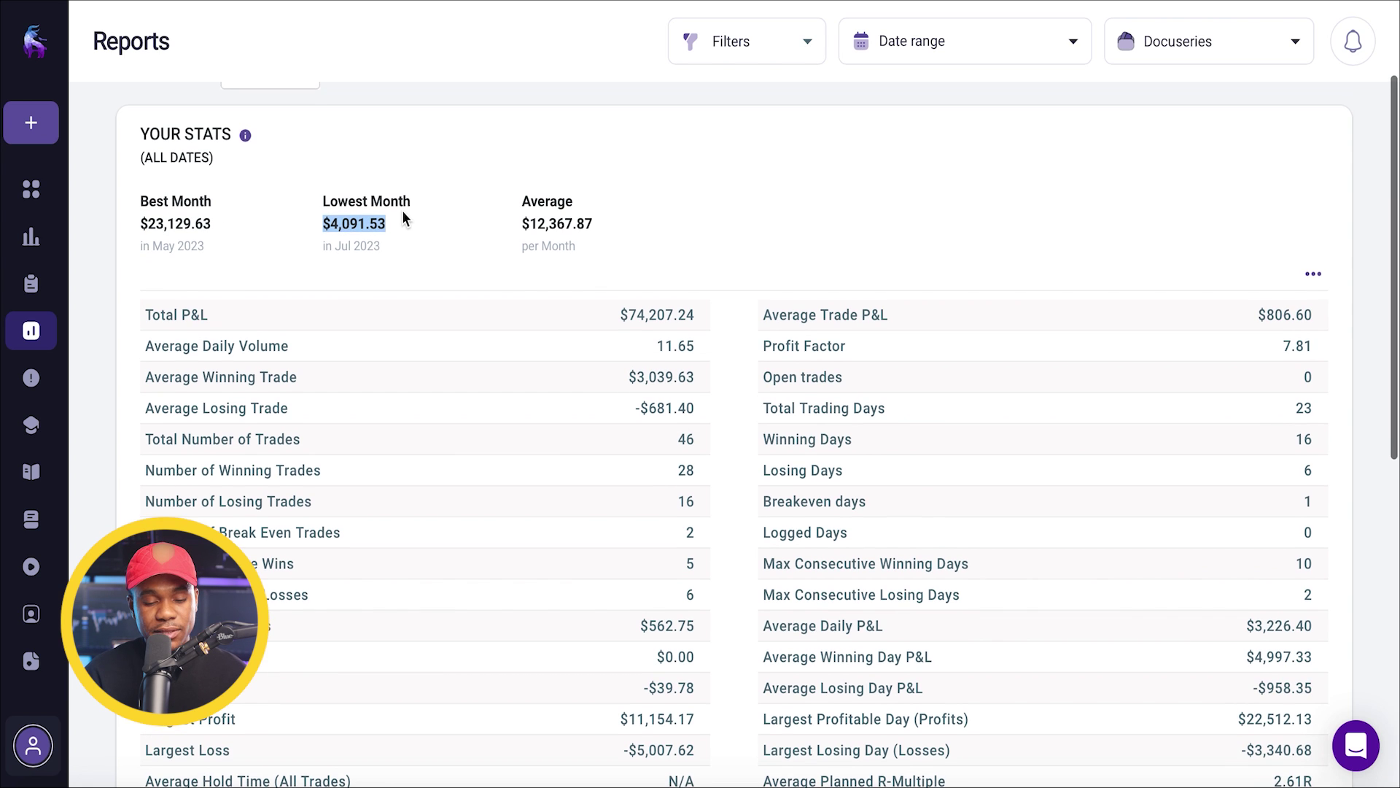
scroll(343, 190, up, 1)
click(286, 168)
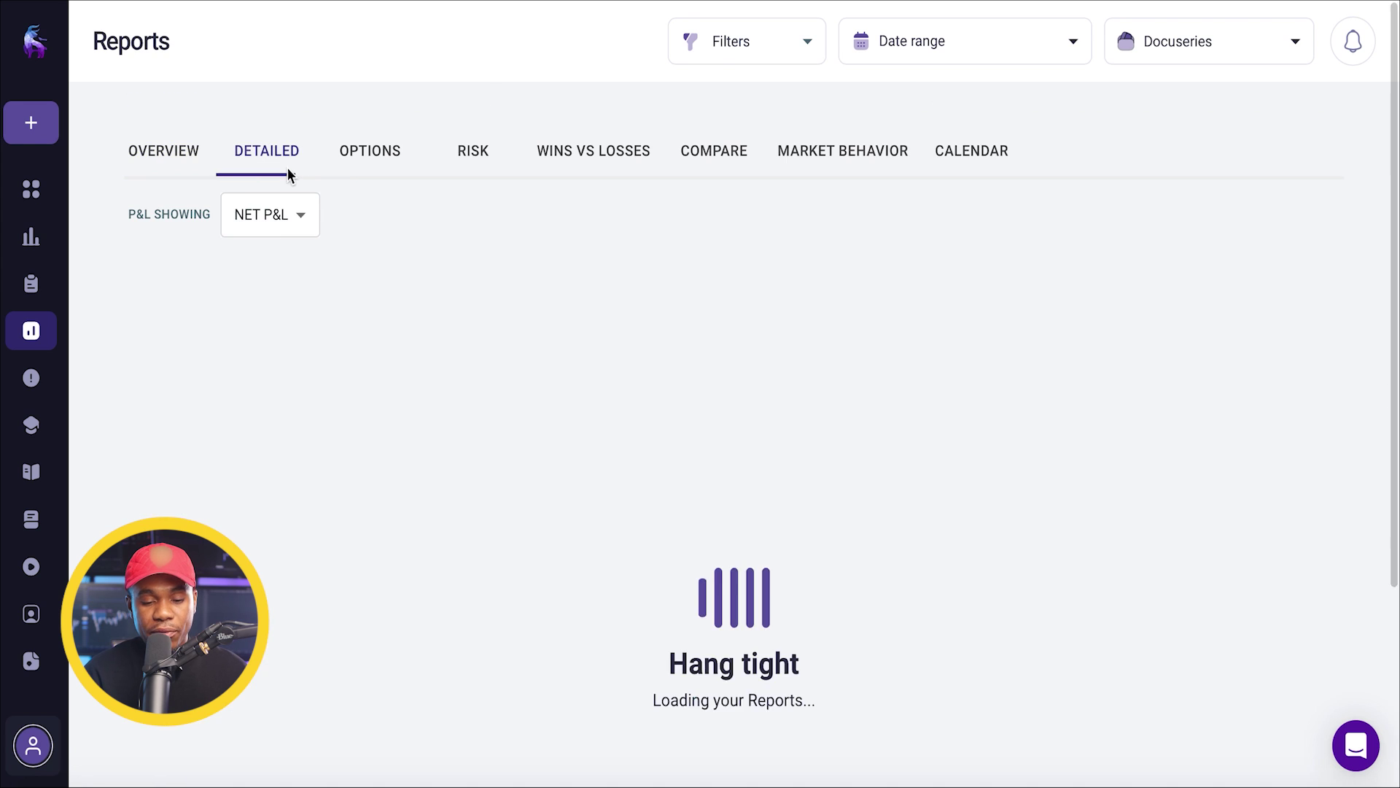
scroll(421, 425, down, 5)
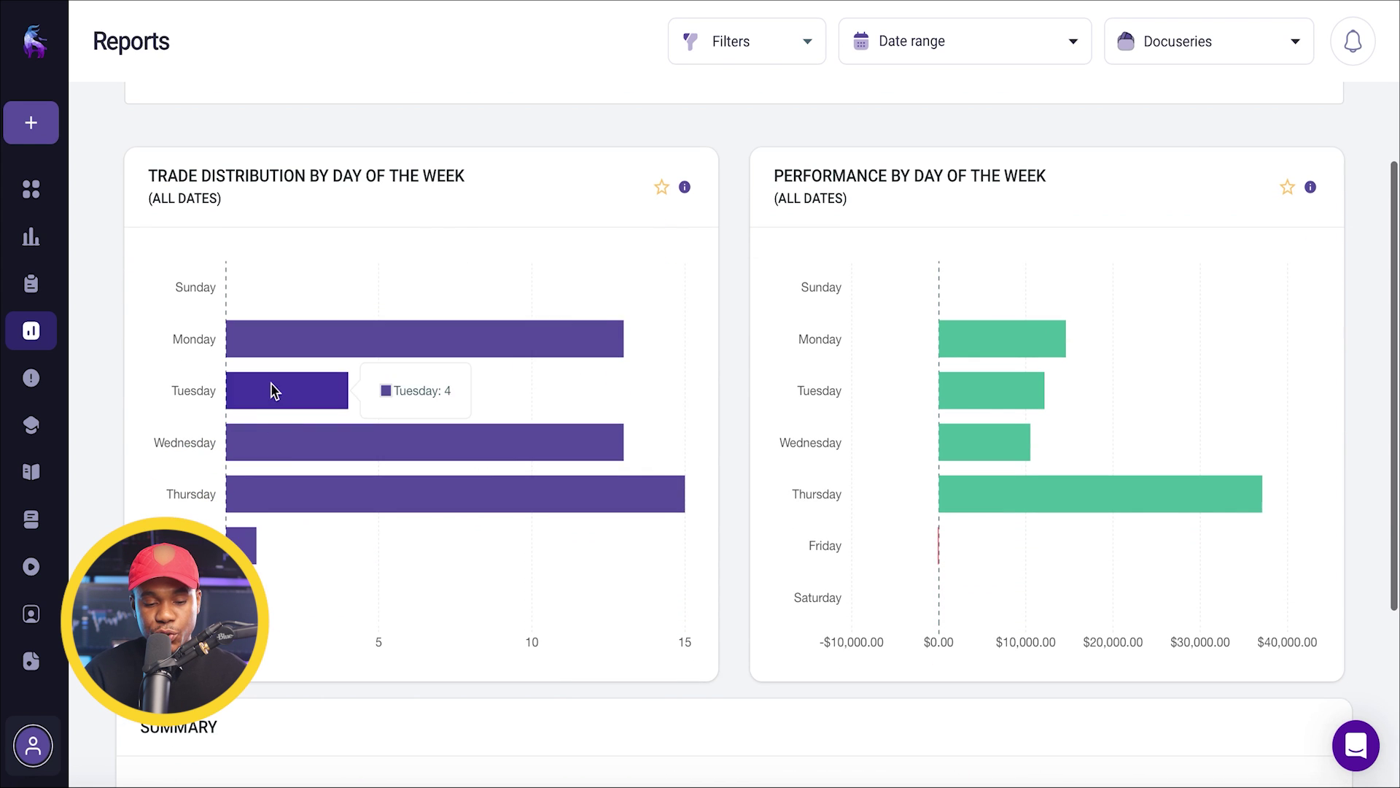
mouse_move(322, 544)
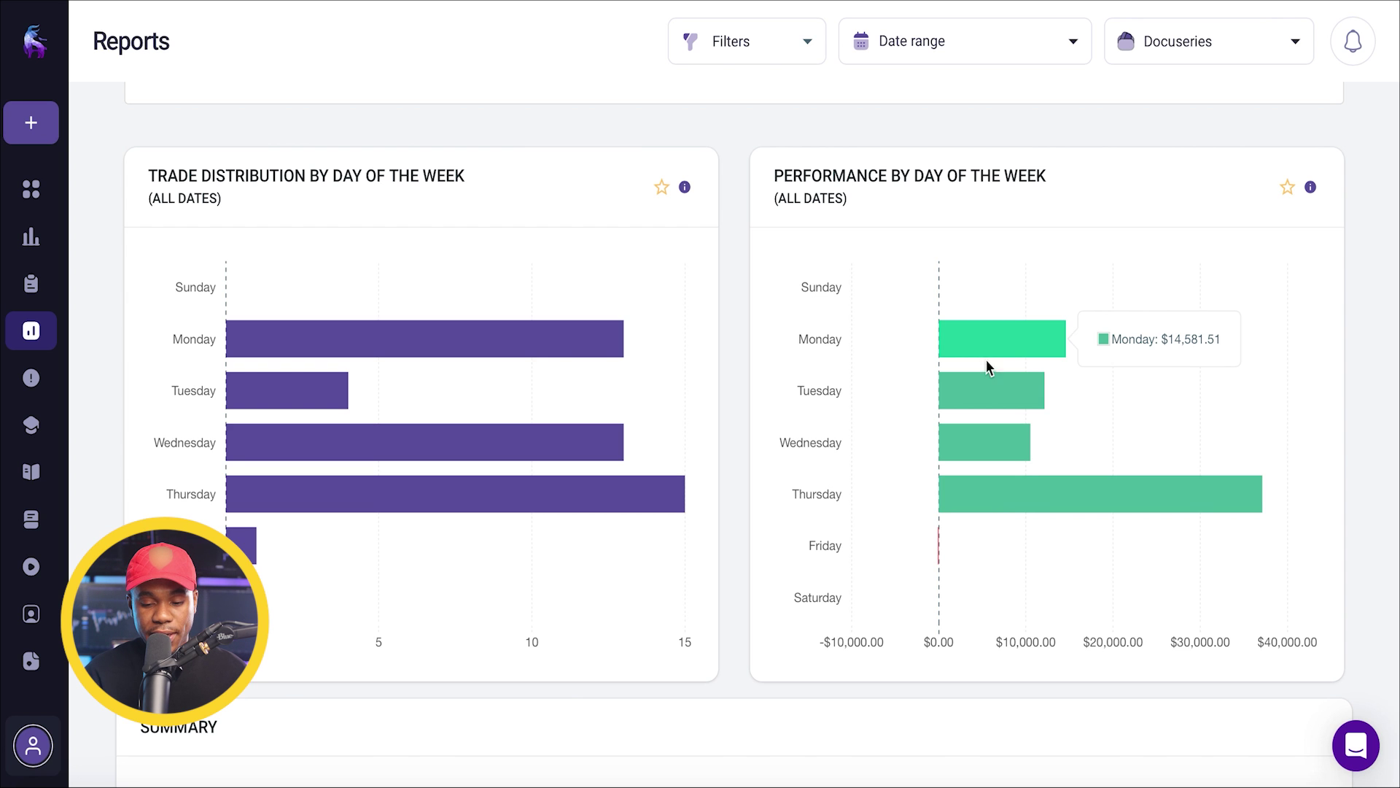
scroll(1003, 472, down, 3)
scroll(1003, 472, down, 2)
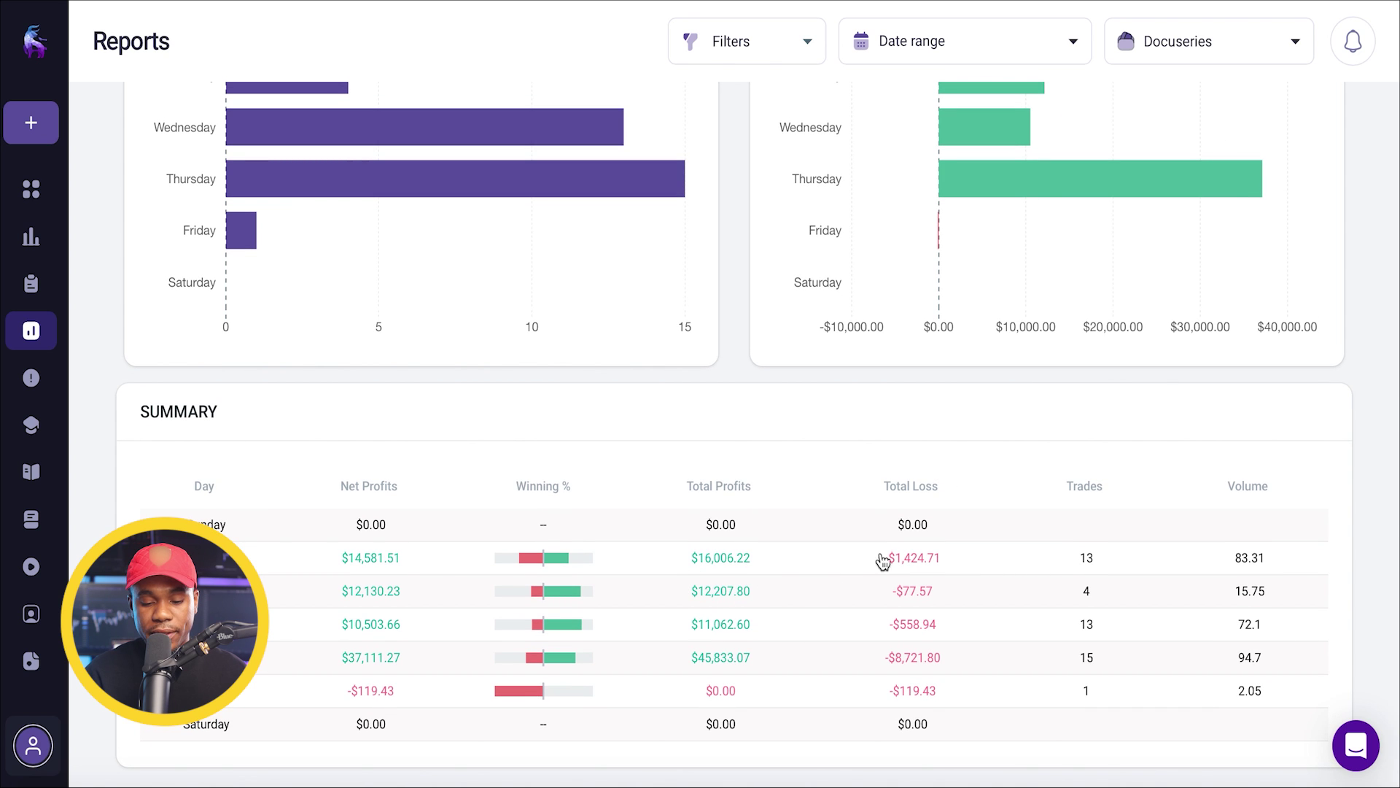
scroll(817, 413, up, 8)
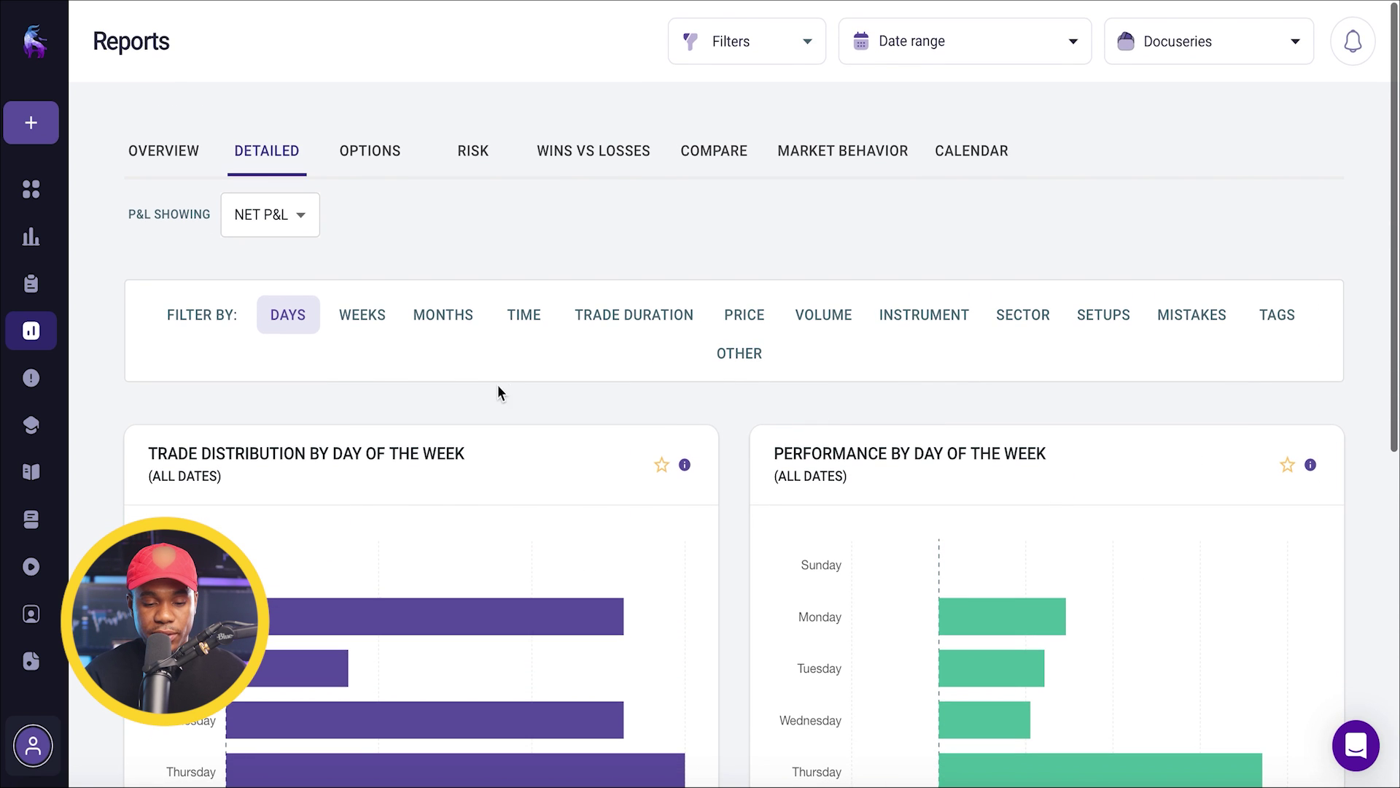
Browse the detailed report by weeks and months, then by instrument, examining the top 10 symbols' distribution, performance and summary
click(360, 317)
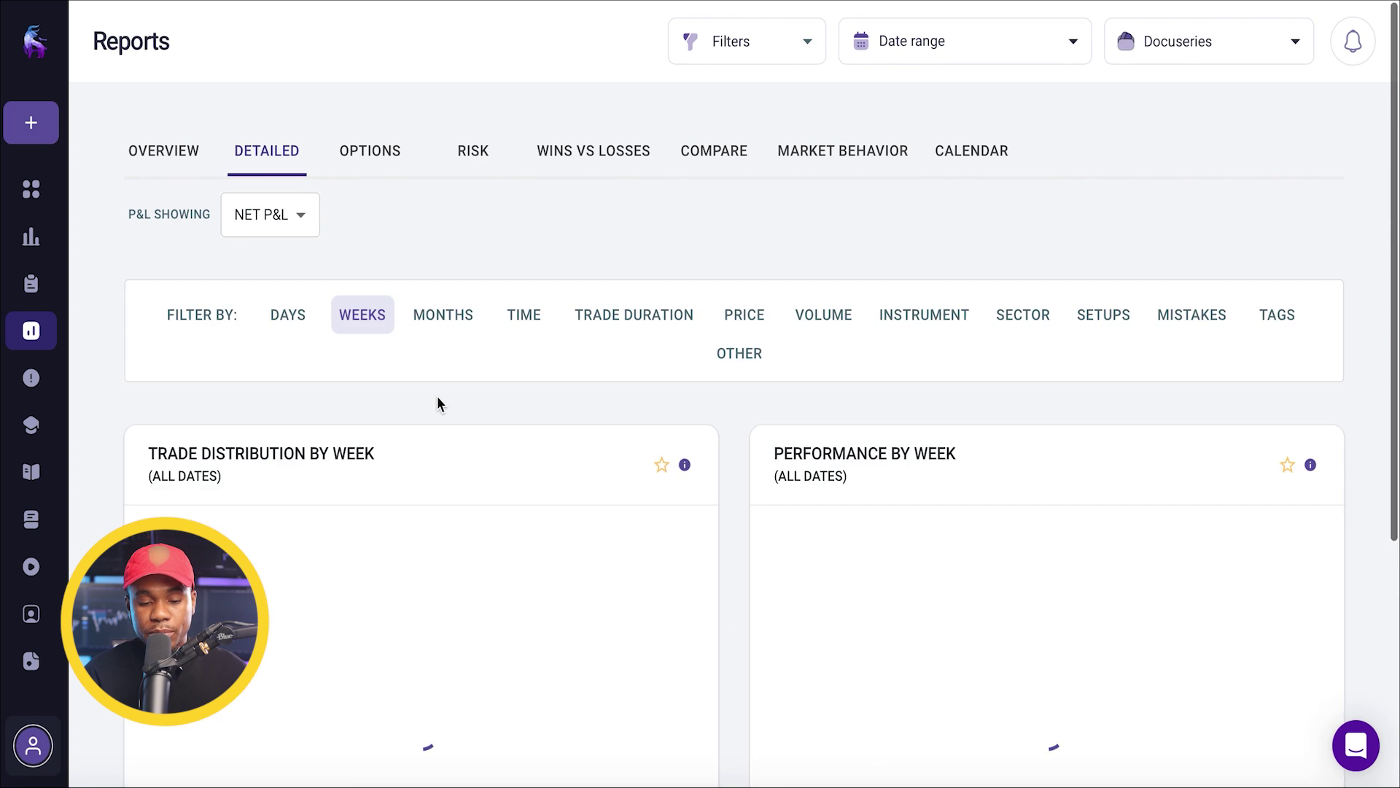
click(450, 303)
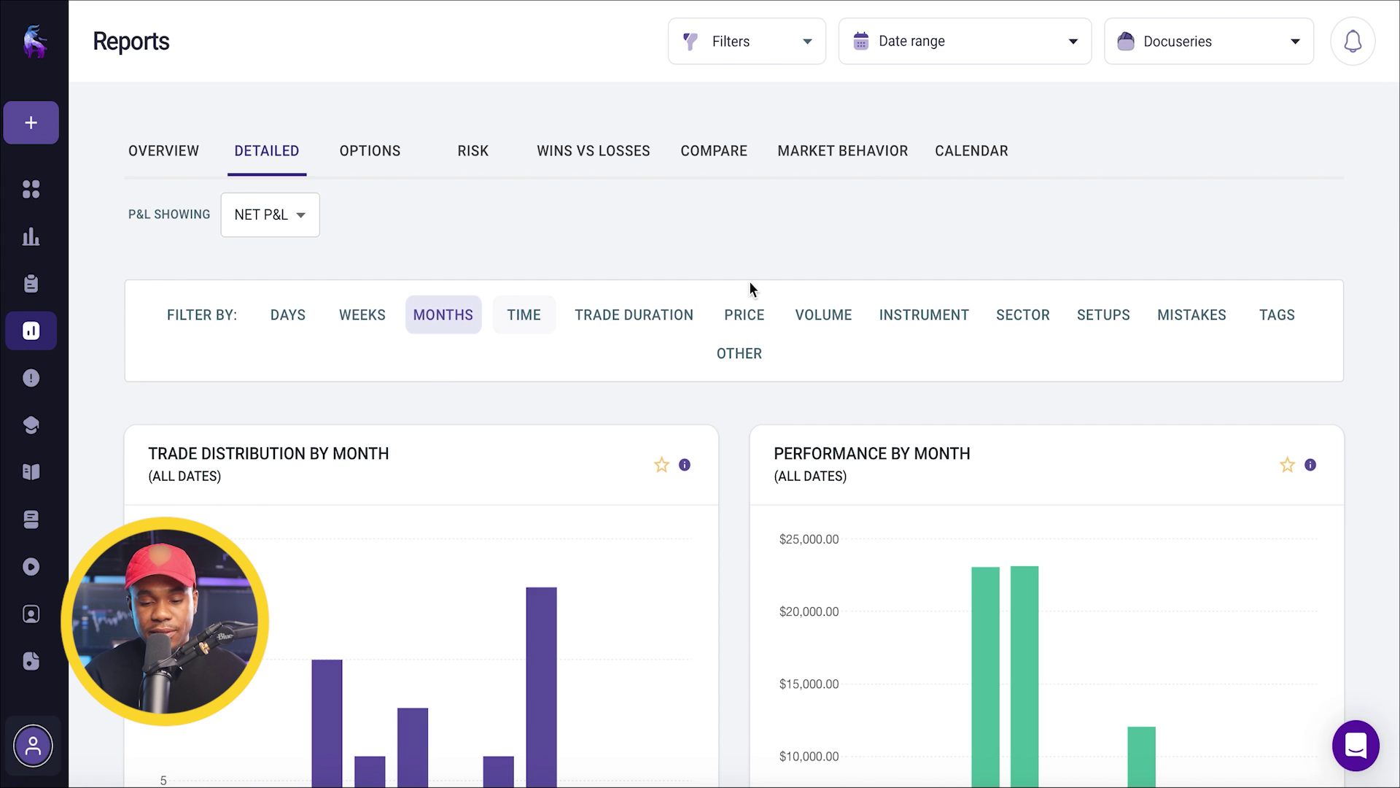
click(924, 314)
scroll(696, 404, down, 3)
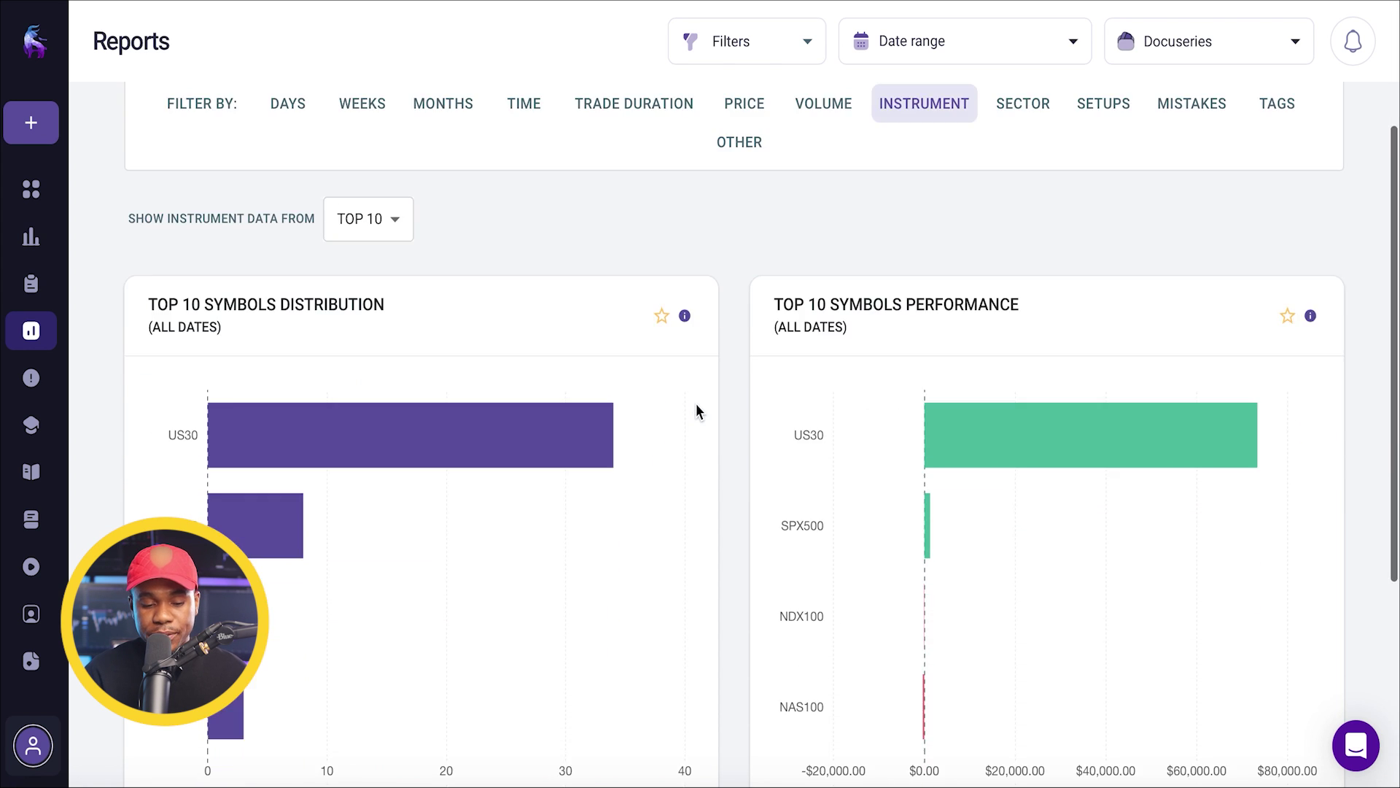
mouse_move(521, 410)
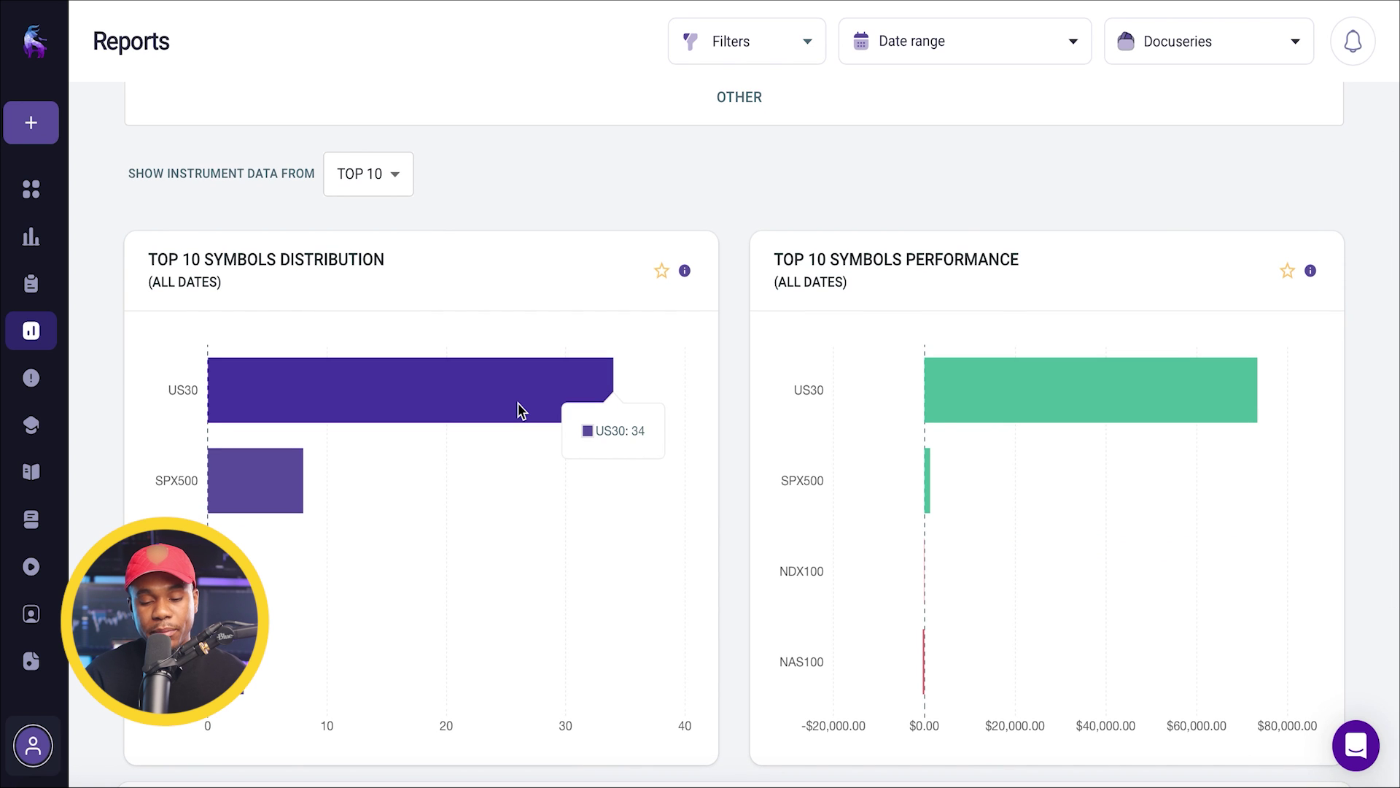
scroll(519, 407, down, 4)
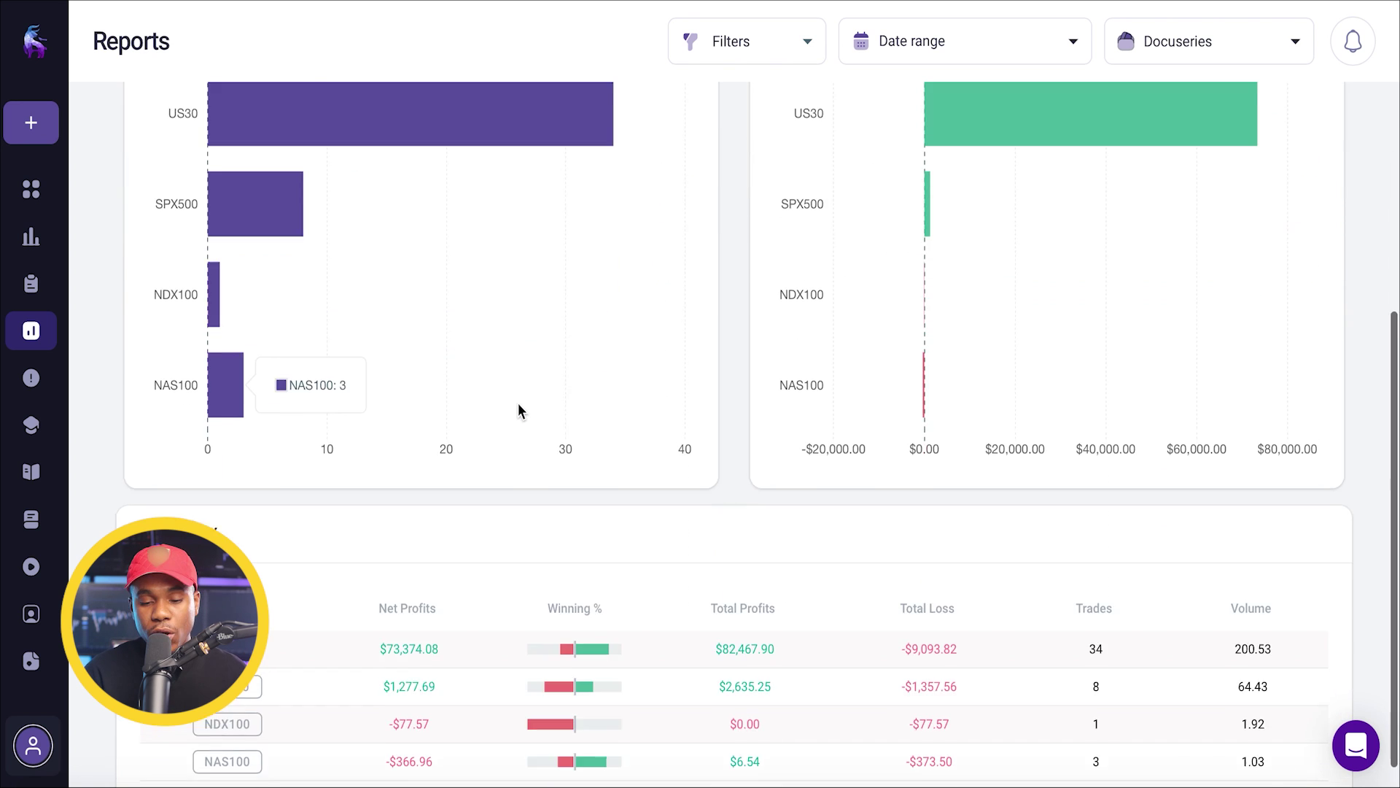
Browse the detailed report by sector, setups and mistakes, examining trade distribution and performance for each setup
scroll(518, 406, up, 6)
click(1023, 264)
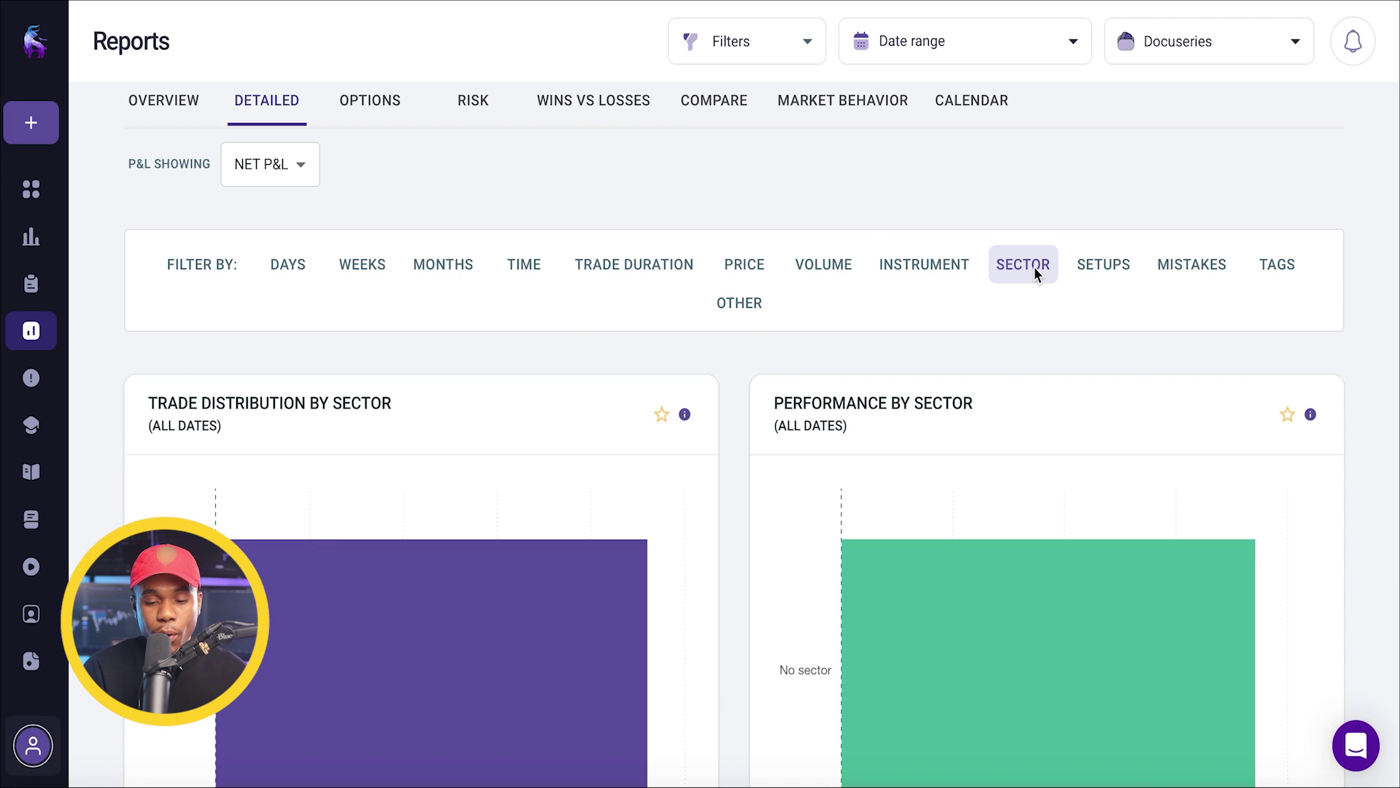
click(1086, 262)
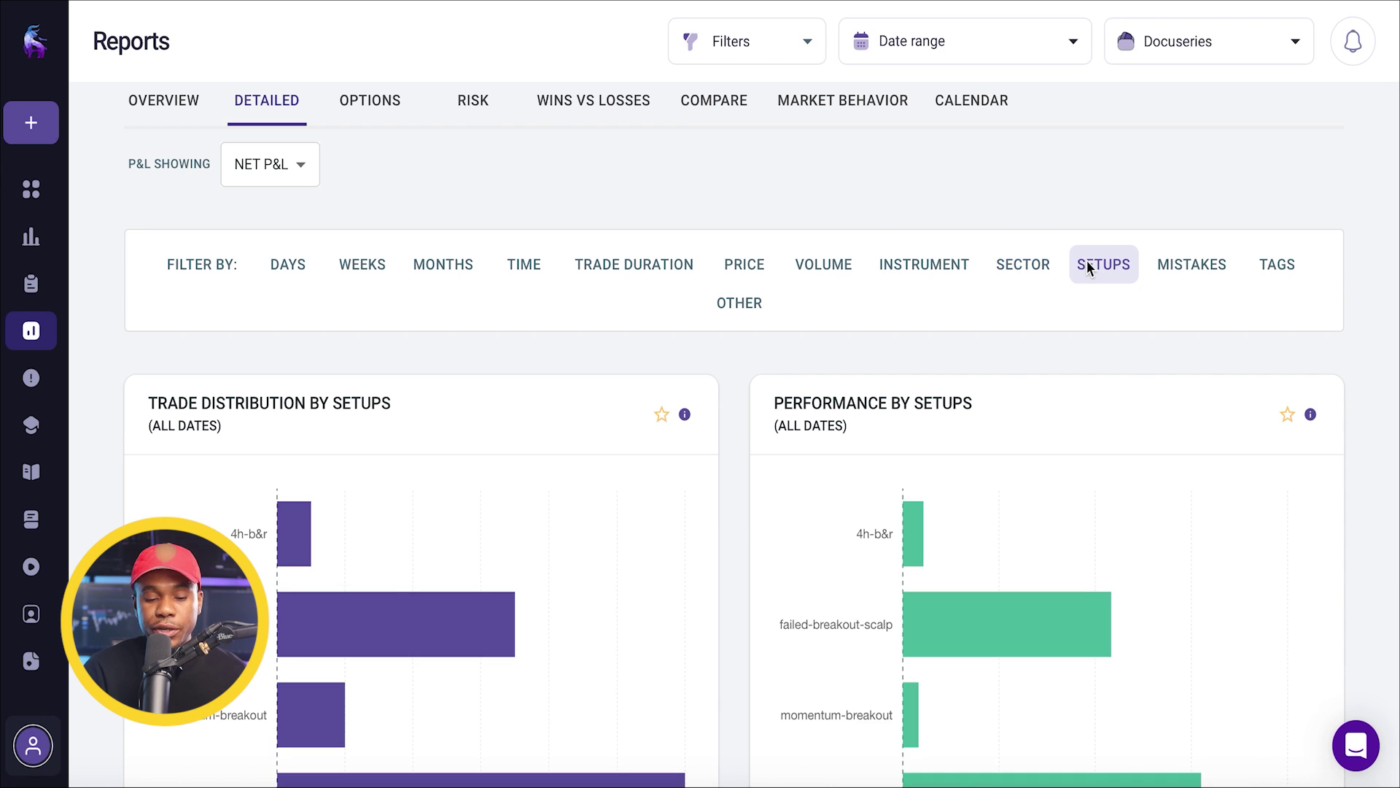
scroll(1047, 329, down, 2)
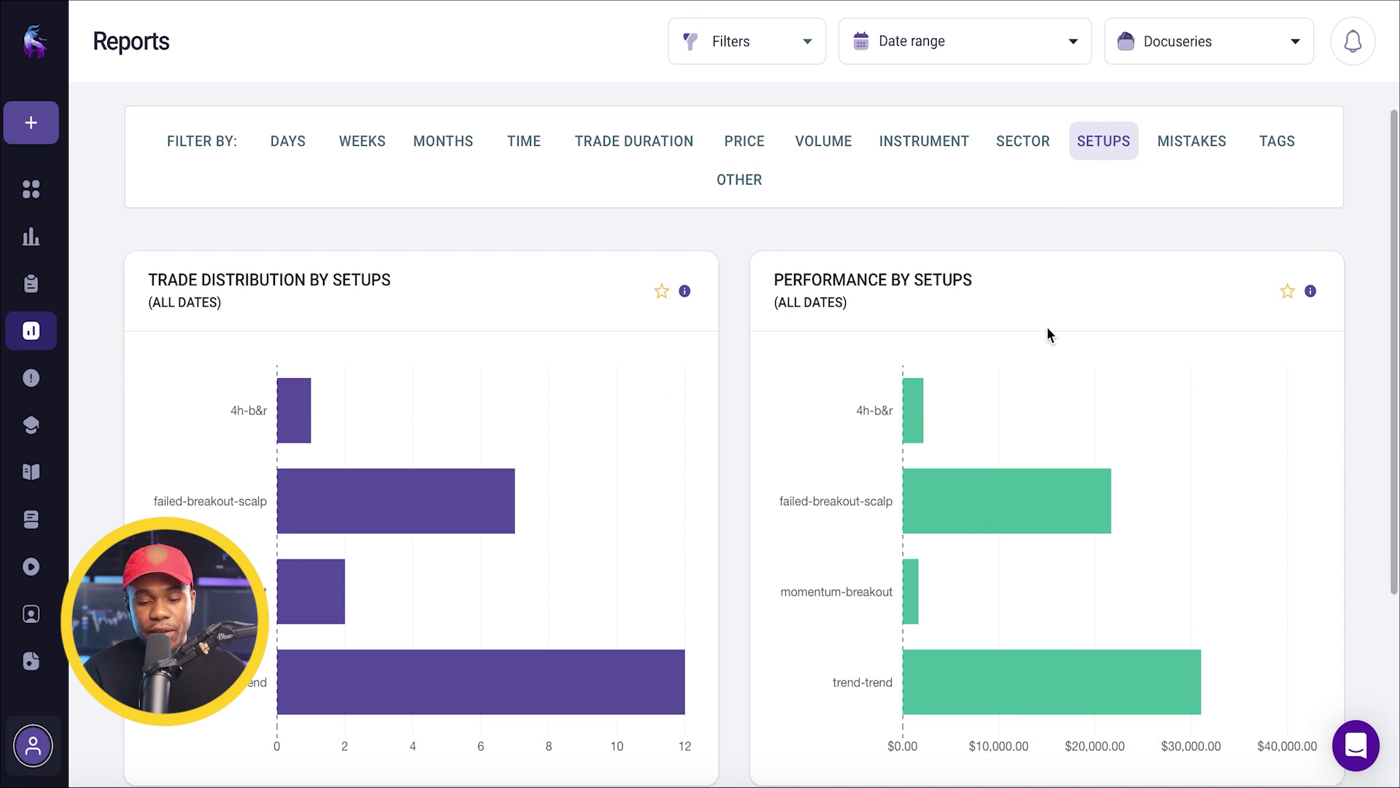
scroll(1047, 328, up, 1)
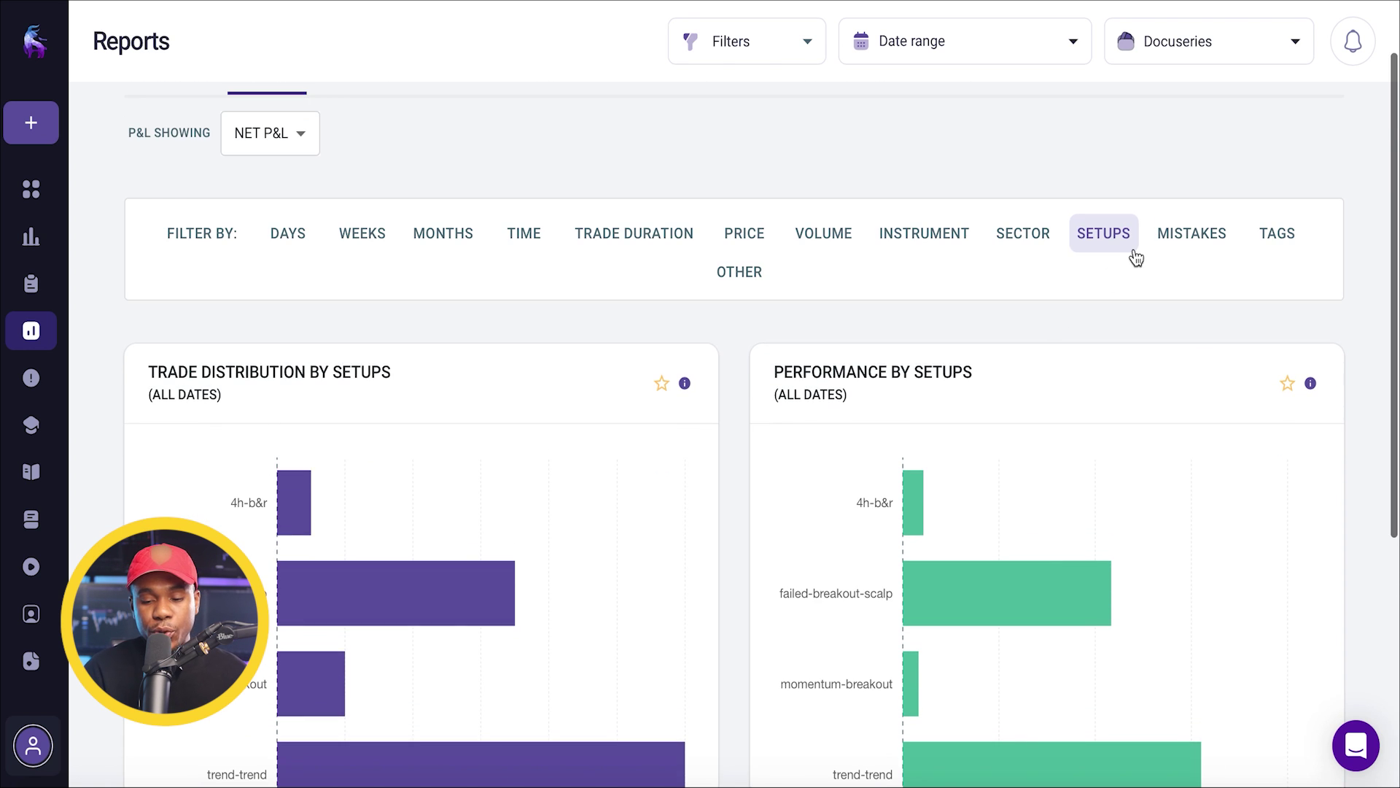
scroll(1185, 237, down, 1)
click(1185, 161)
click(1104, 164)
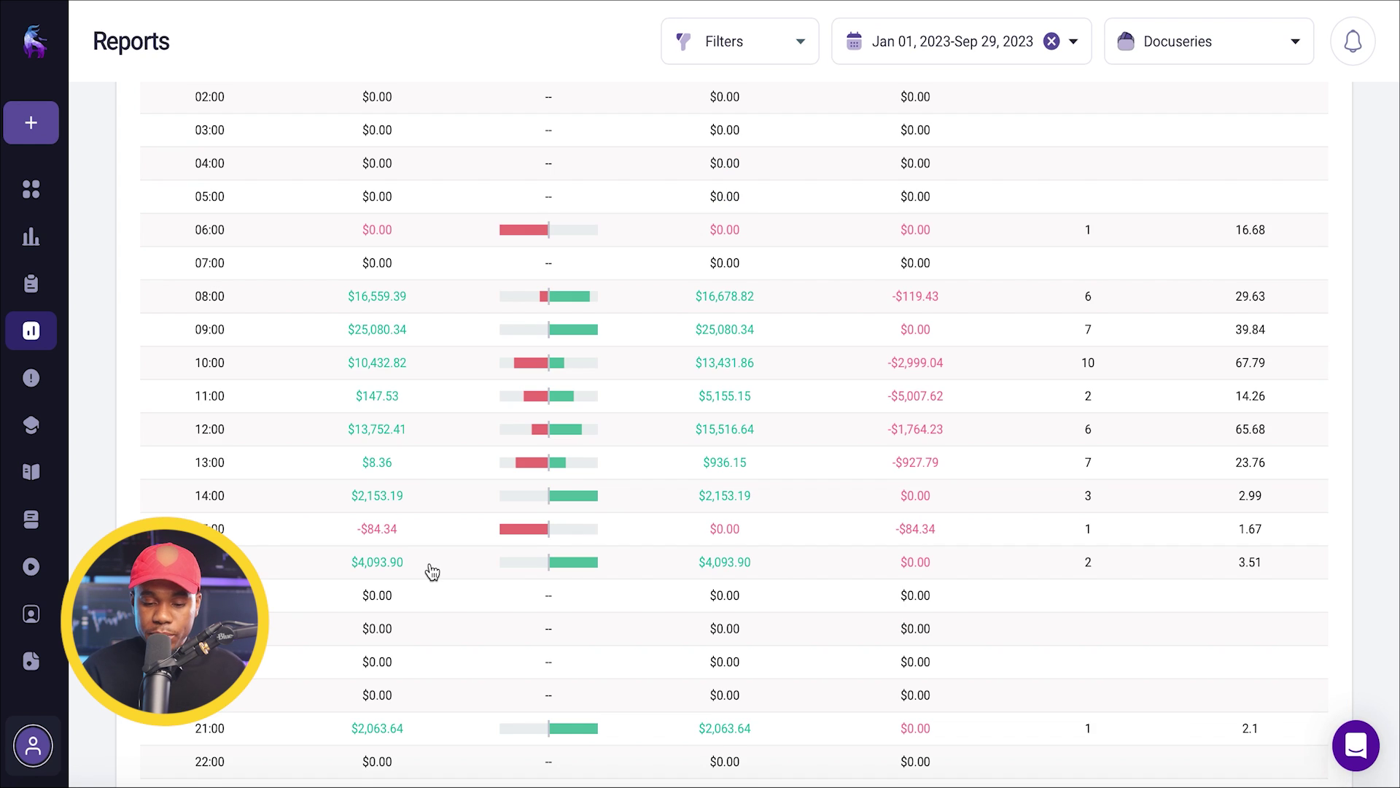
Examine the hourly summary of net profits, winning percentage, losses and trades, plus the performance by hour chart
scroll(406, 353, down, 1)
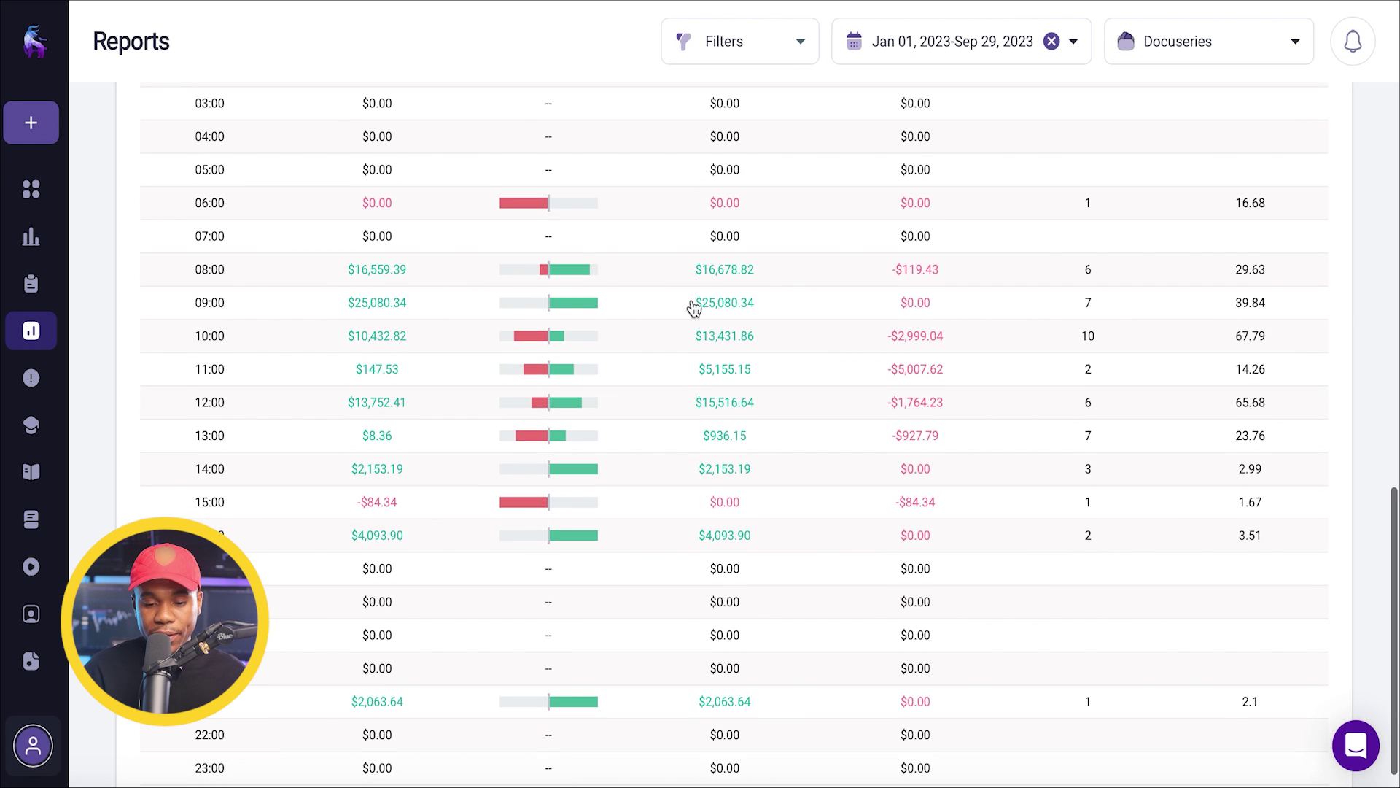
scroll(692, 307, up, 3)
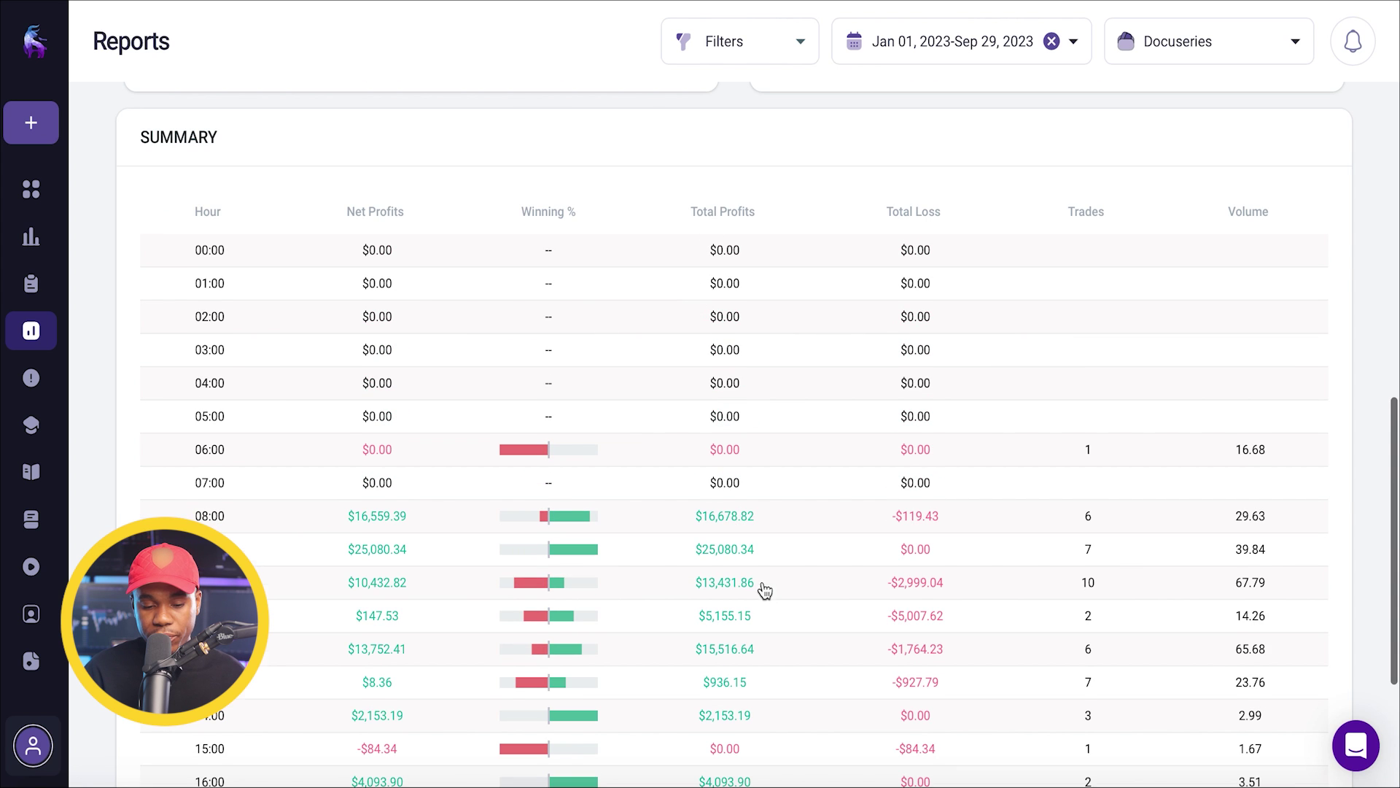
scroll(759, 587, down, 2)
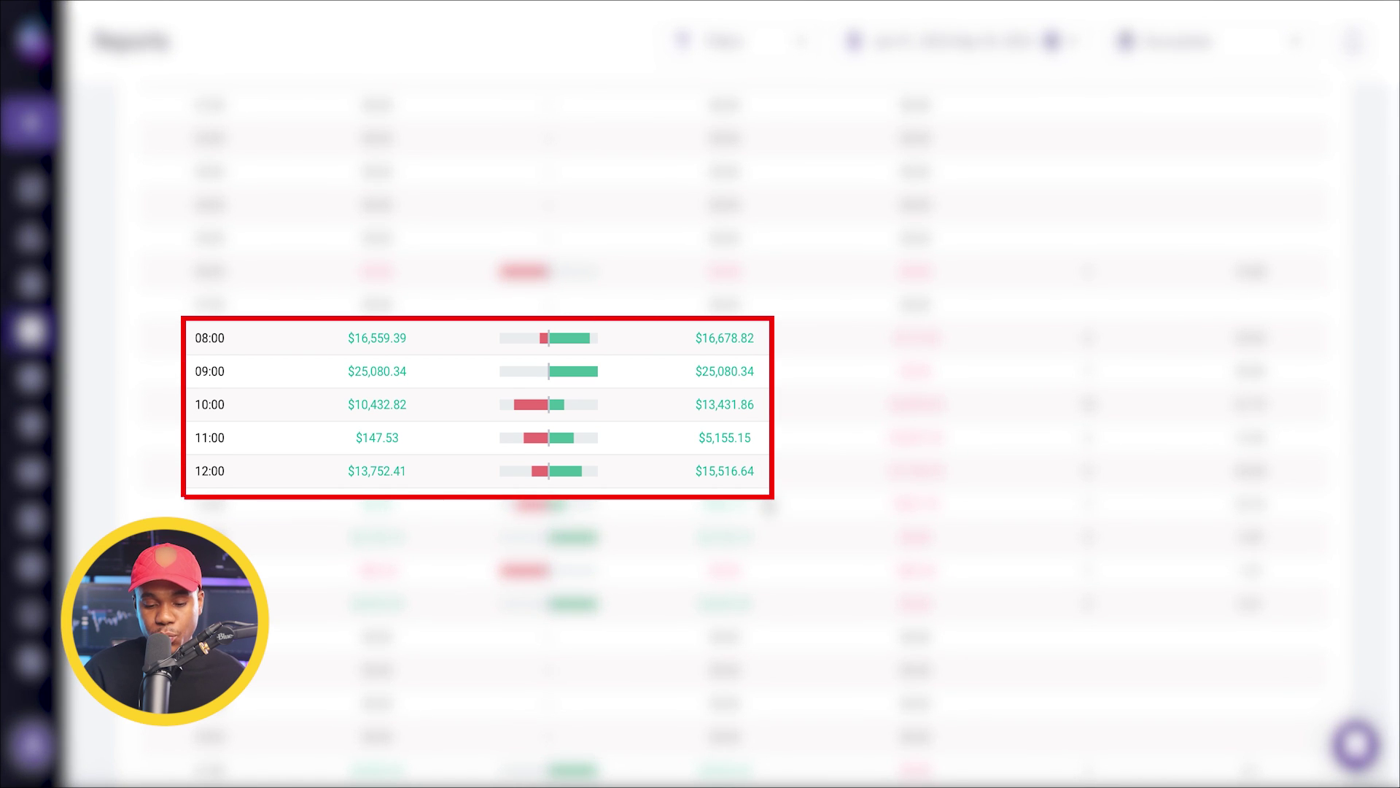
scroll(769, 506, down, 1)
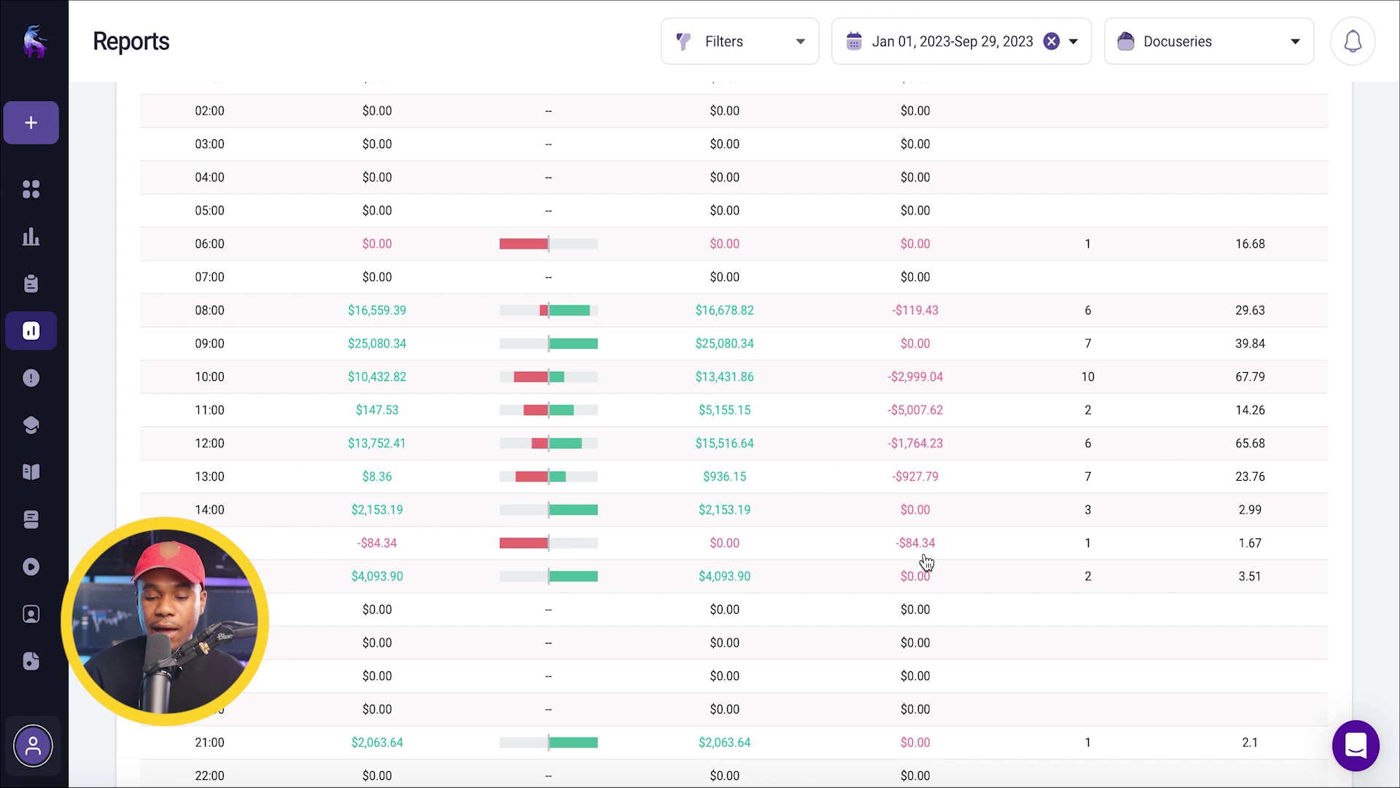
scroll(925, 561, down, 2)
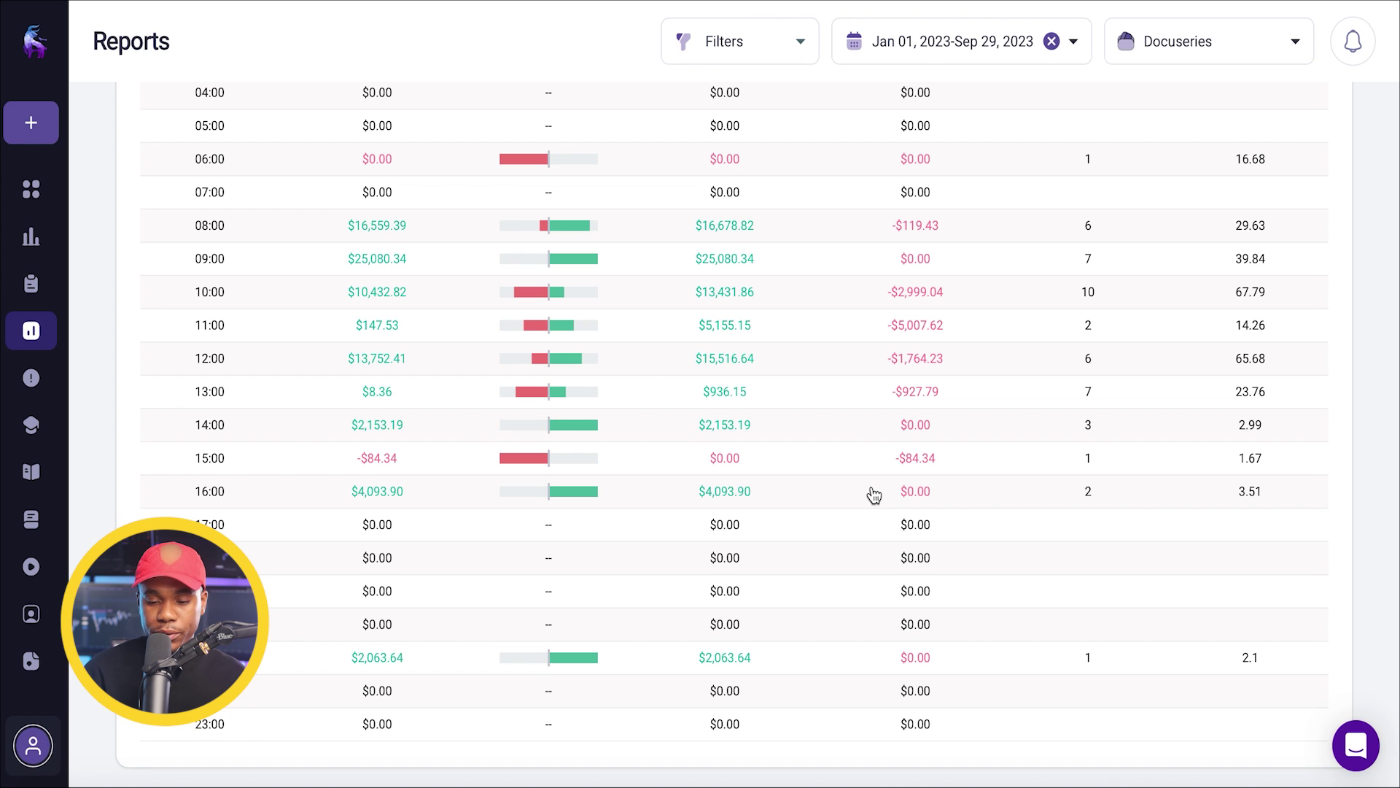
scroll(848, 435, up, 10)
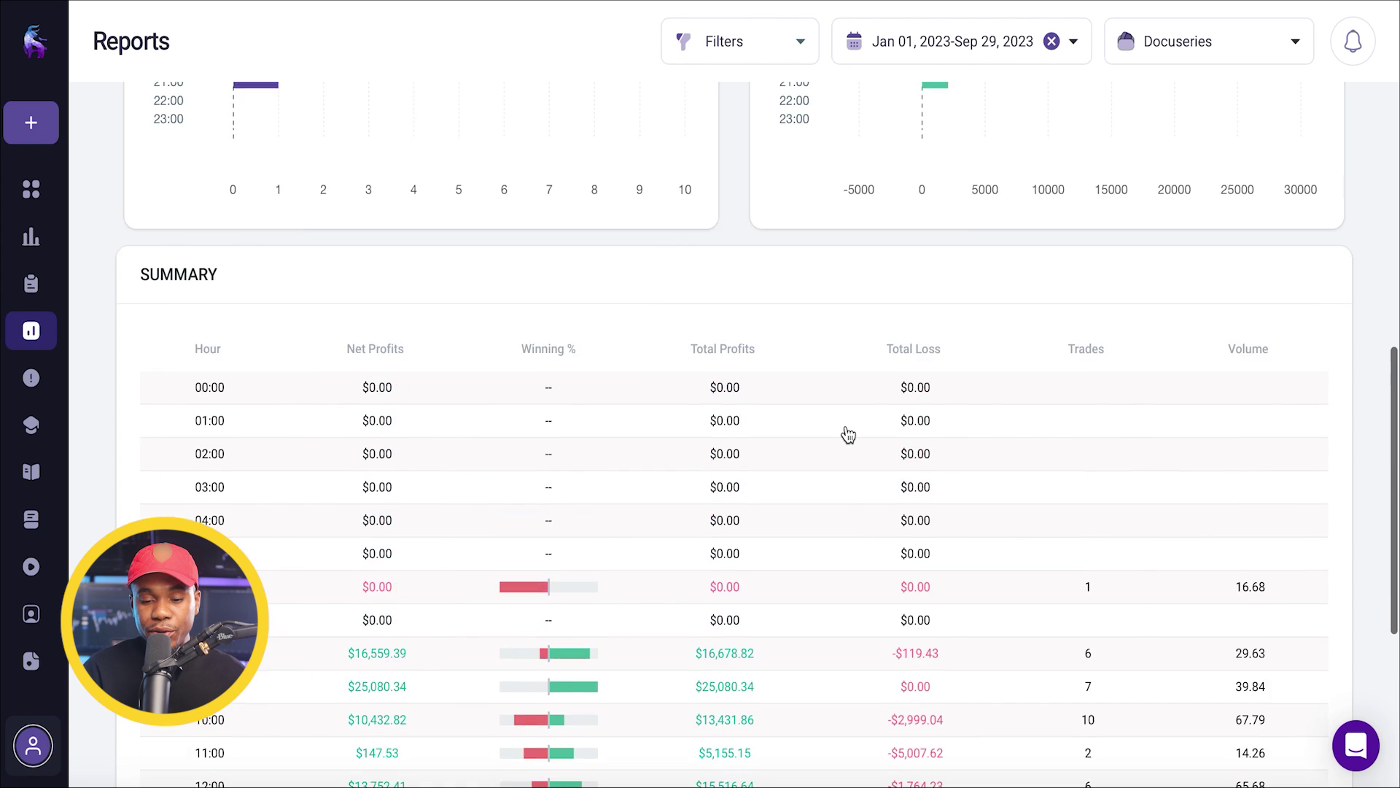
scroll(846, 427, up, 6)
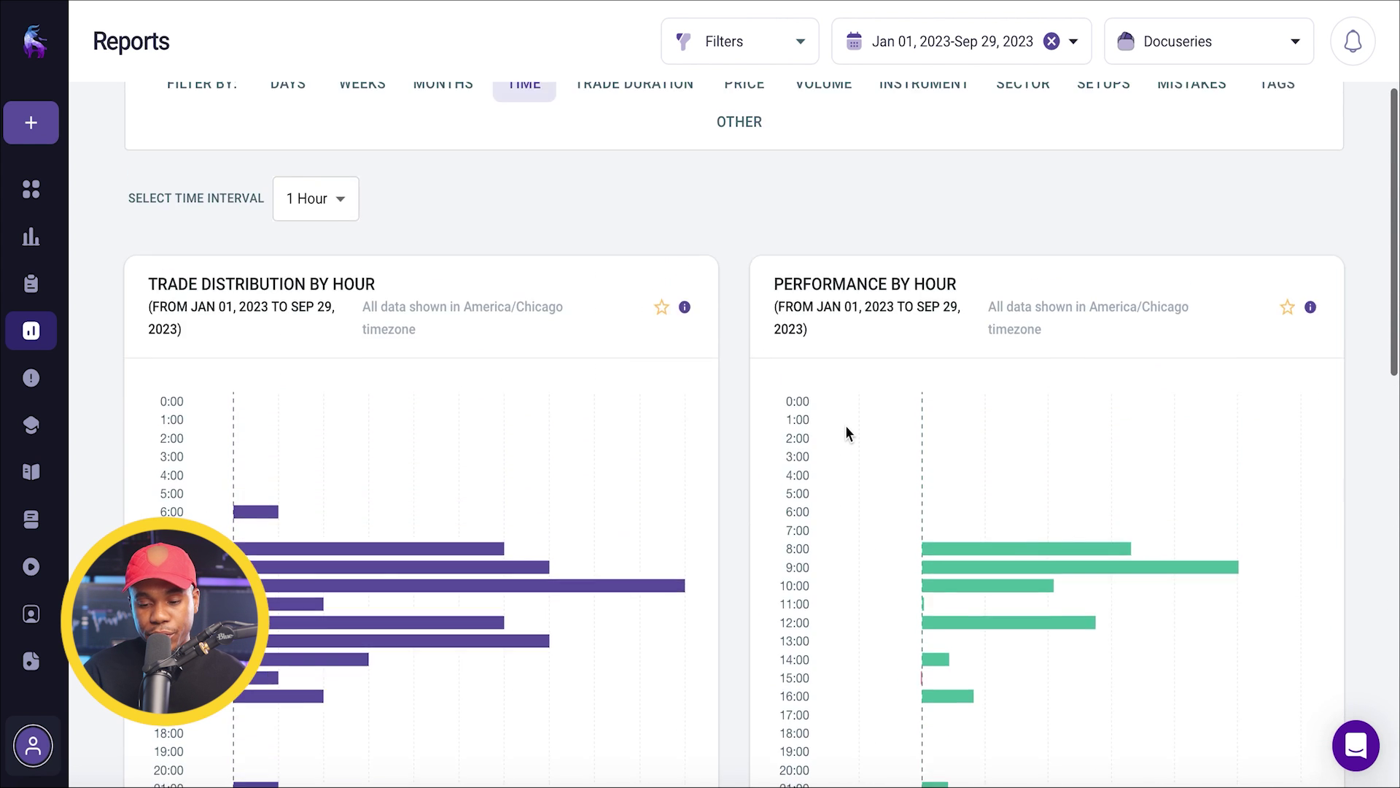
Open the comparison report and set the Group #1 tag to trend-trend
click(714, 143)
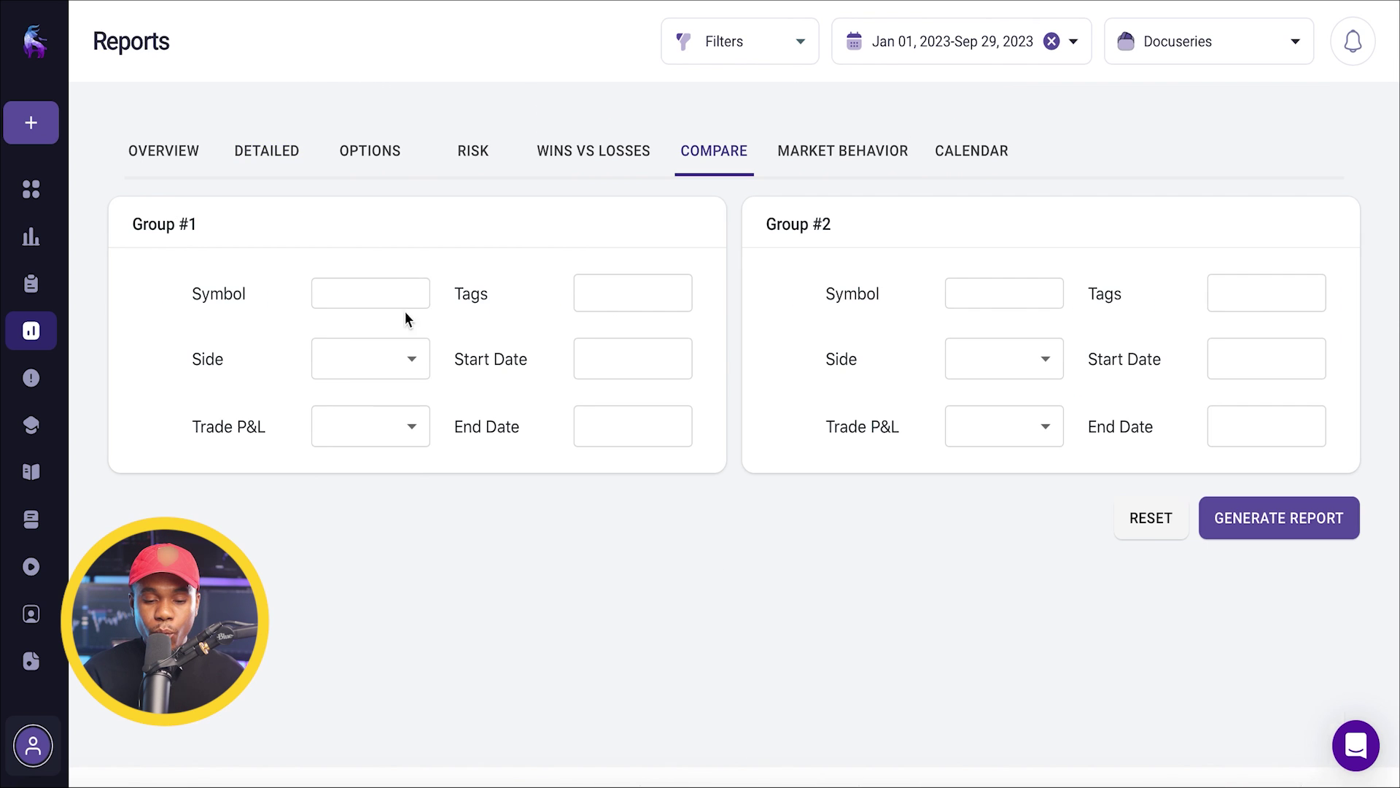
click(400, 292)
click(419, 275)
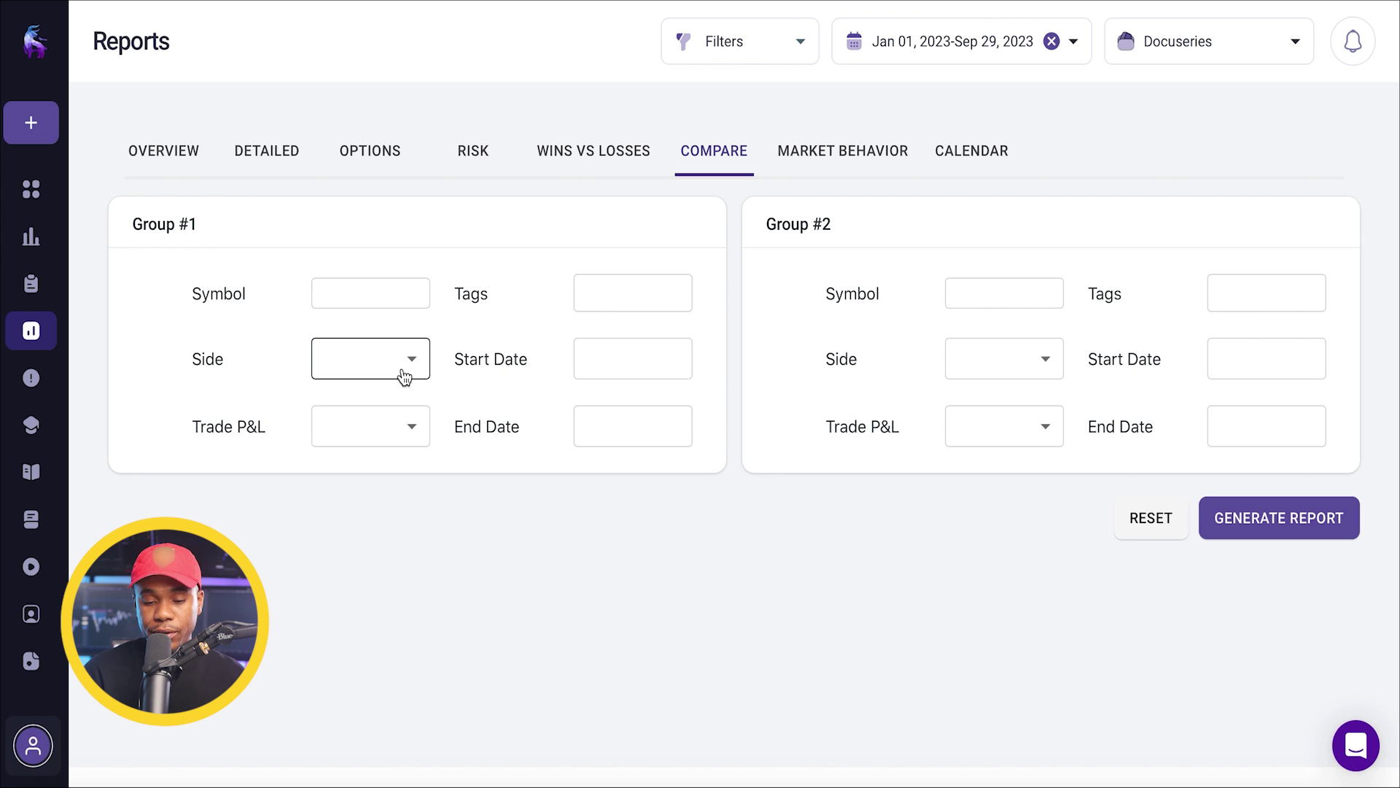
click(628, 295)
text(trend)
click(625, 348)
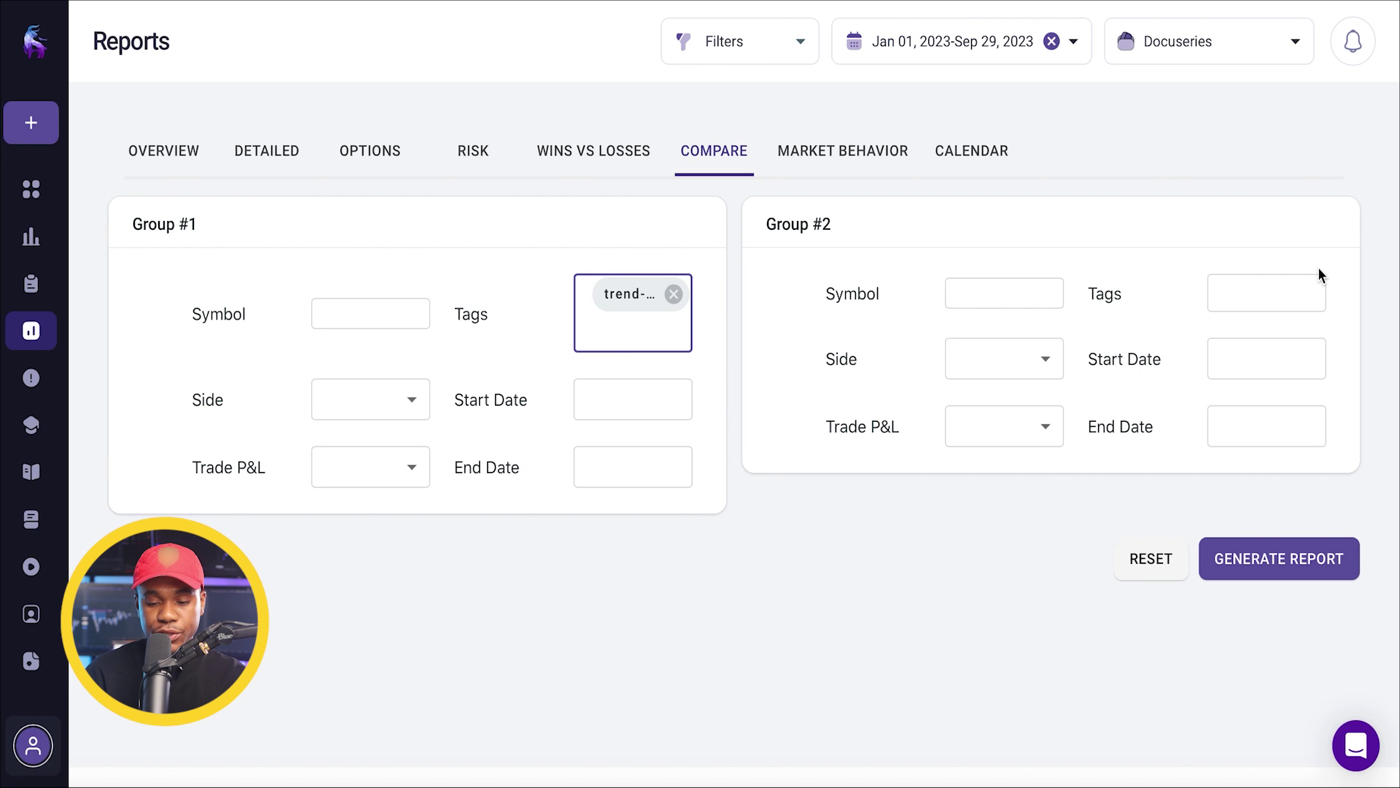
Set the Group #2 tag to momentum-breakout and generate the comparison report
click(1288, 295)
text(mo)
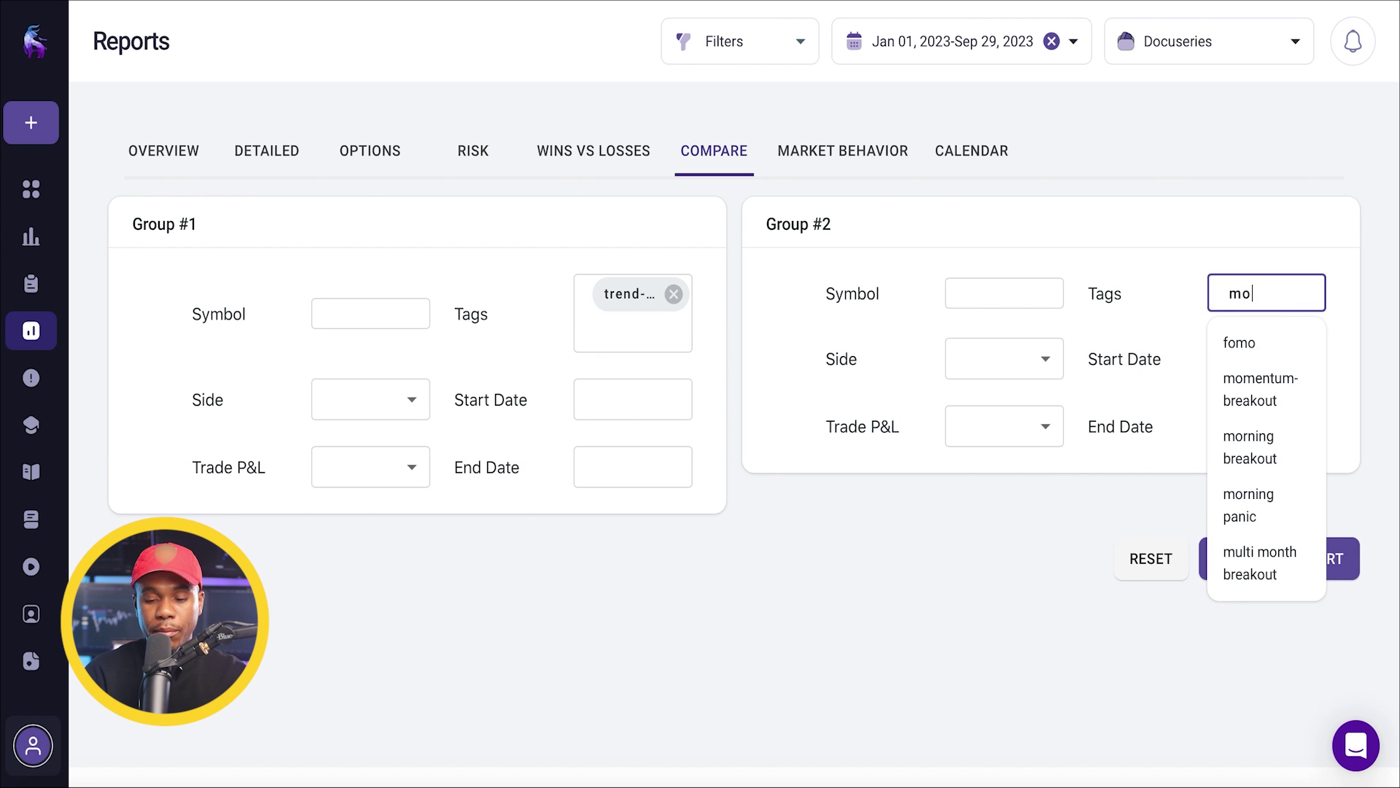
text(me)
click(1255, 352)
click(1278, 570)
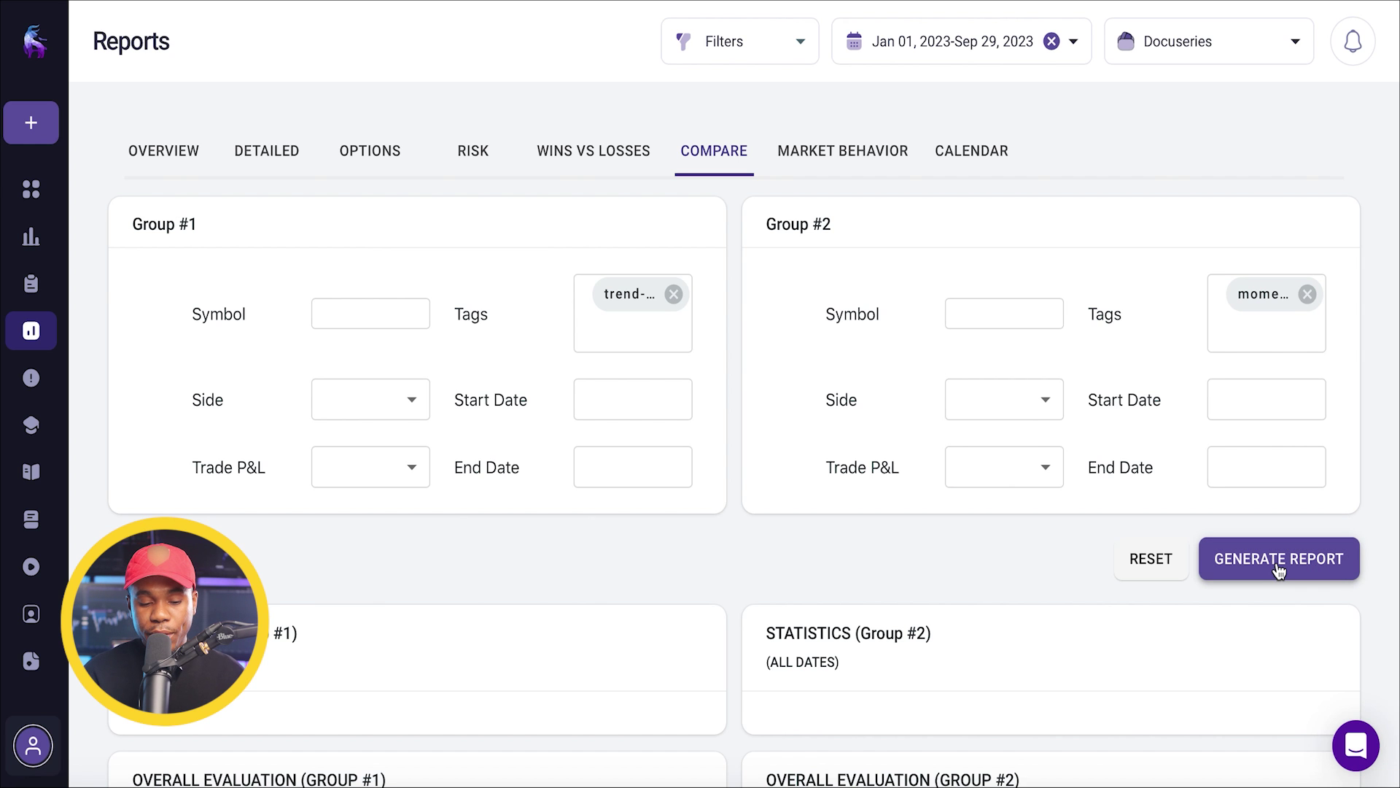
Compare the Total P&L figures in the Group #1 and Group #2 statistics
scroll(781, 343, down, 5)
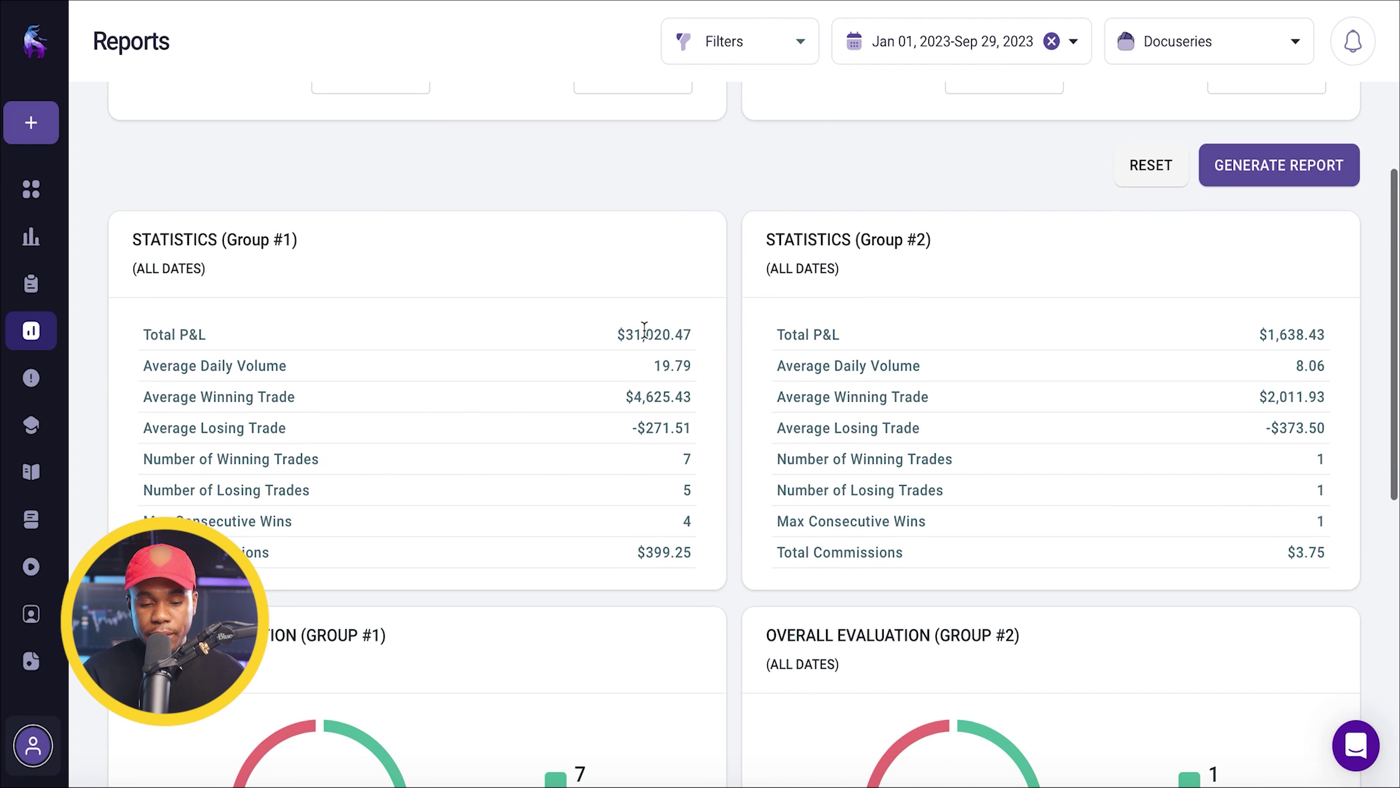
drag(616, 337, 716, 335)
click(712, 335)
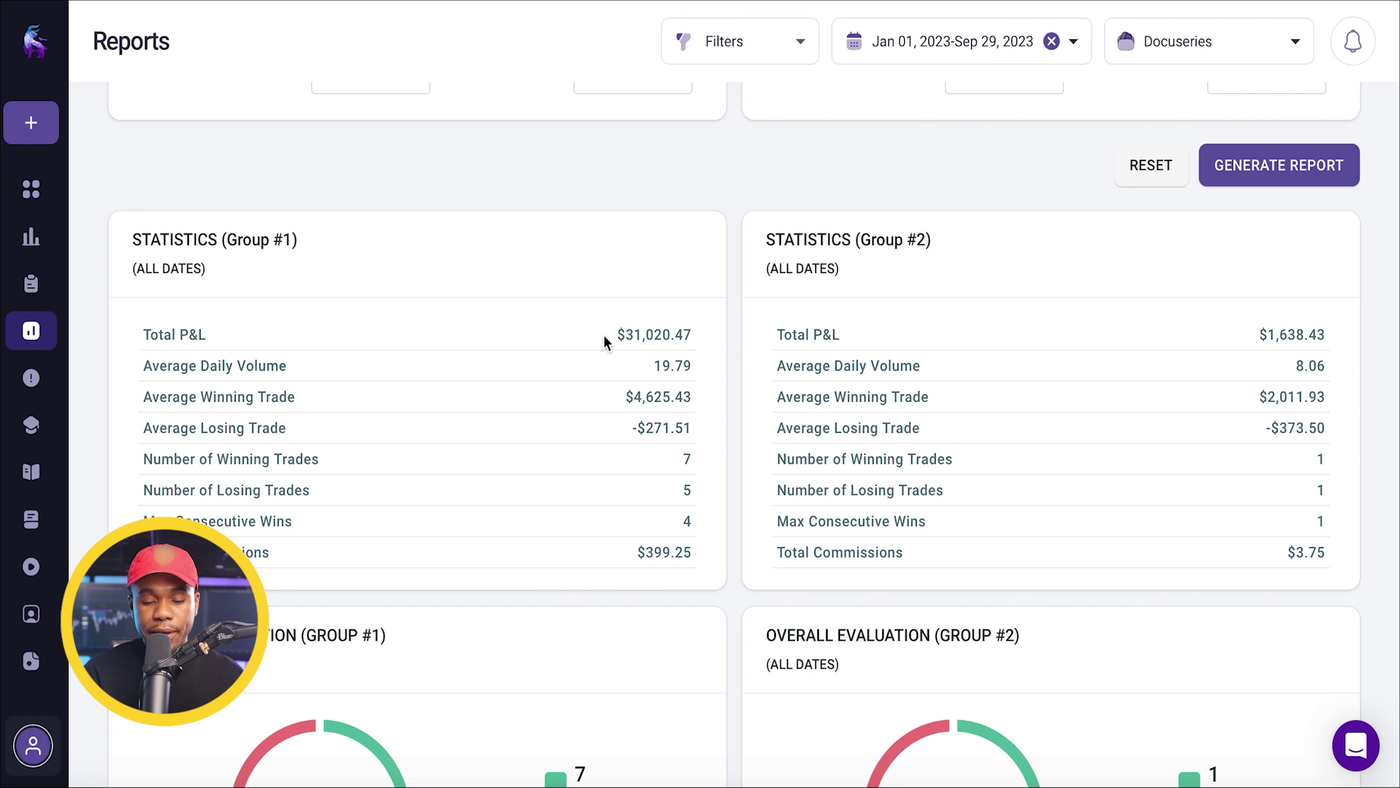
drag(1332, 339, 1213, 331)
click(1113, 341)
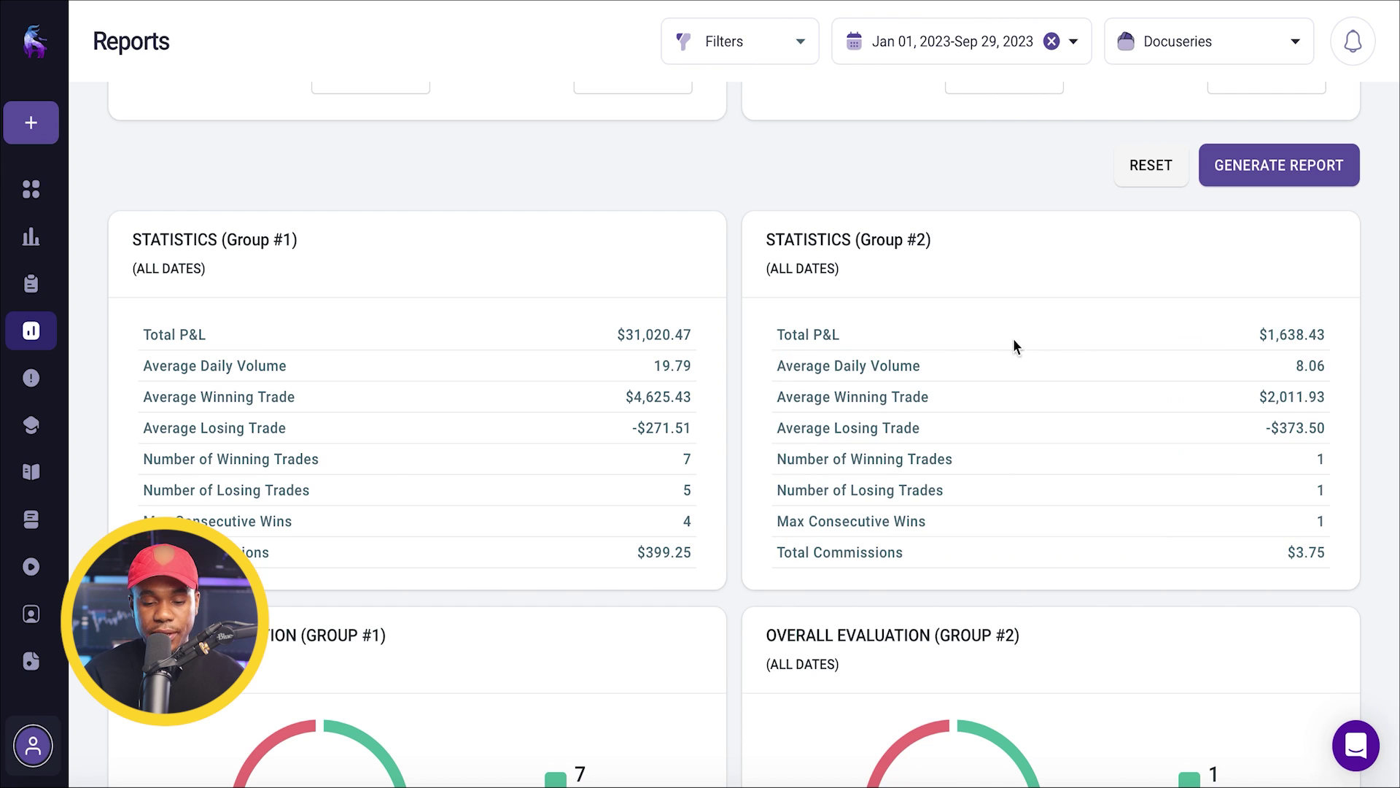
drag(696, 329, 595, 331)
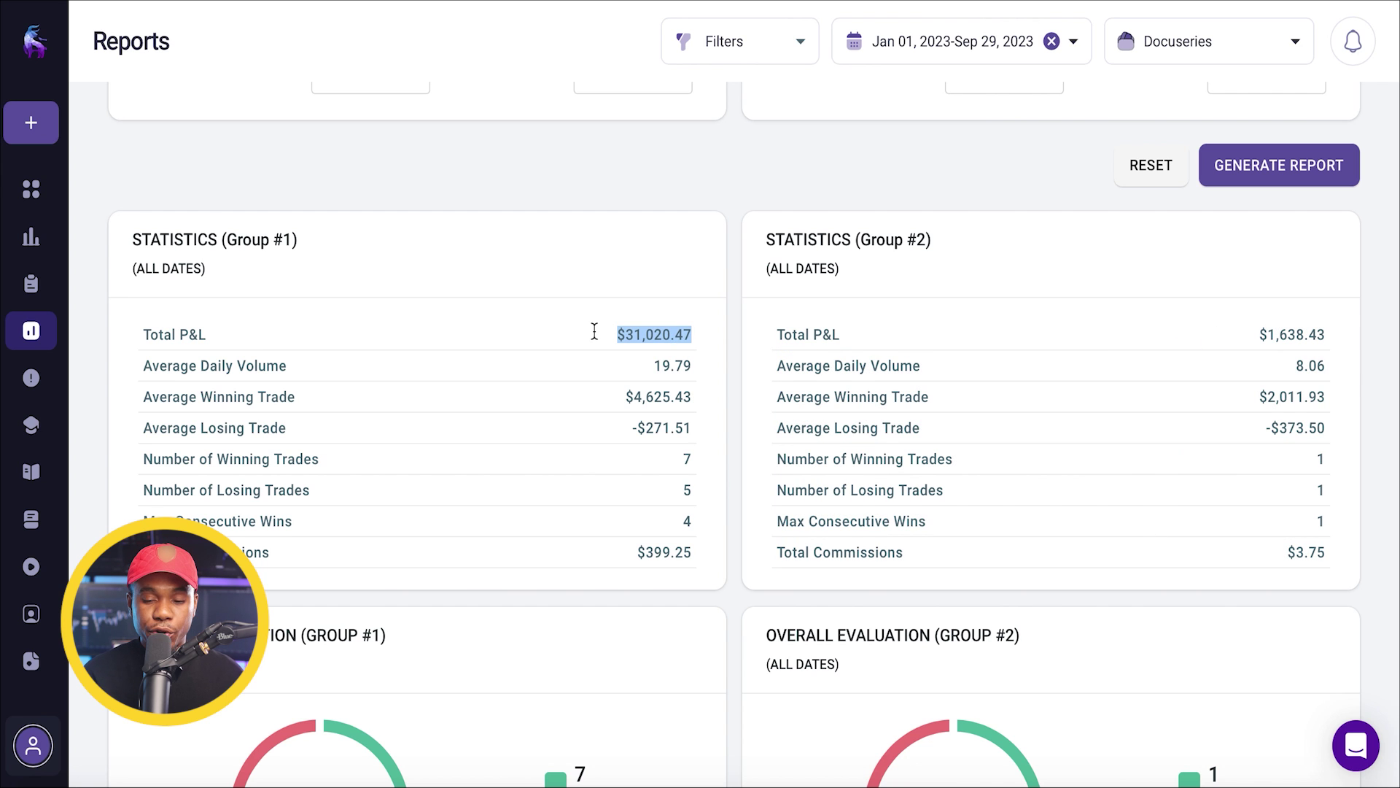
Compare both groups' win rates and daily net cumulative P&L charts, and return to their statistics
scroll(595, 331, down, 3)
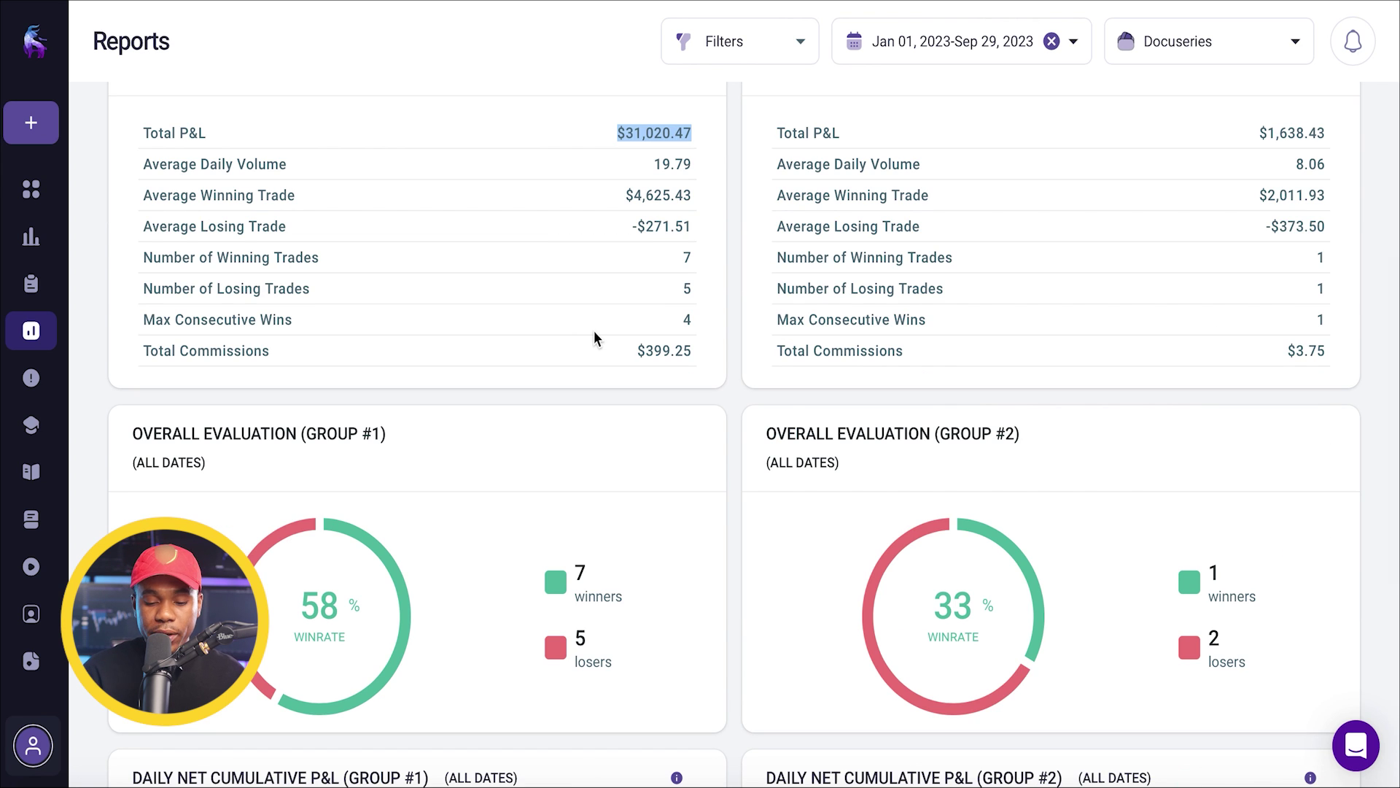
scroll(578, 547, down, 2)
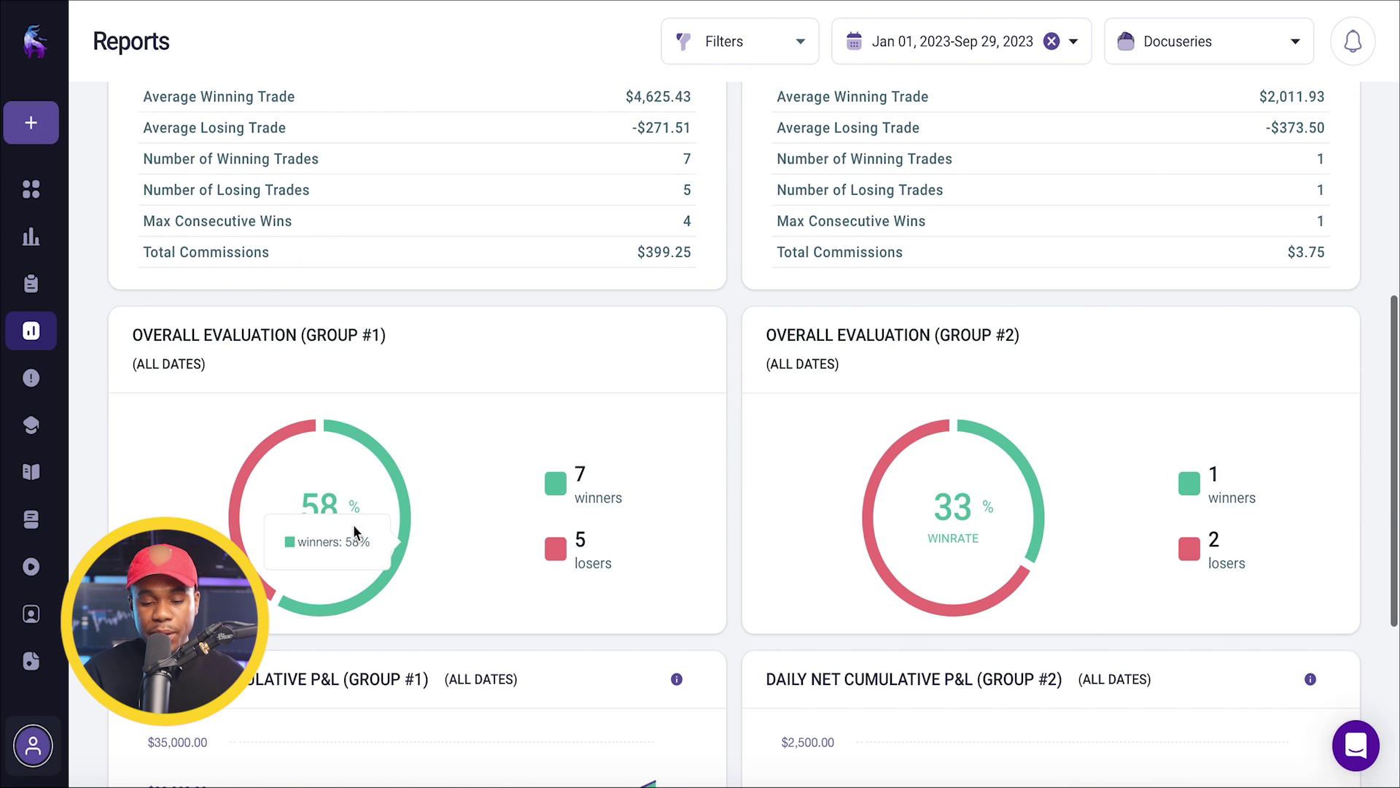
scroll(1032, 529, down, 3)
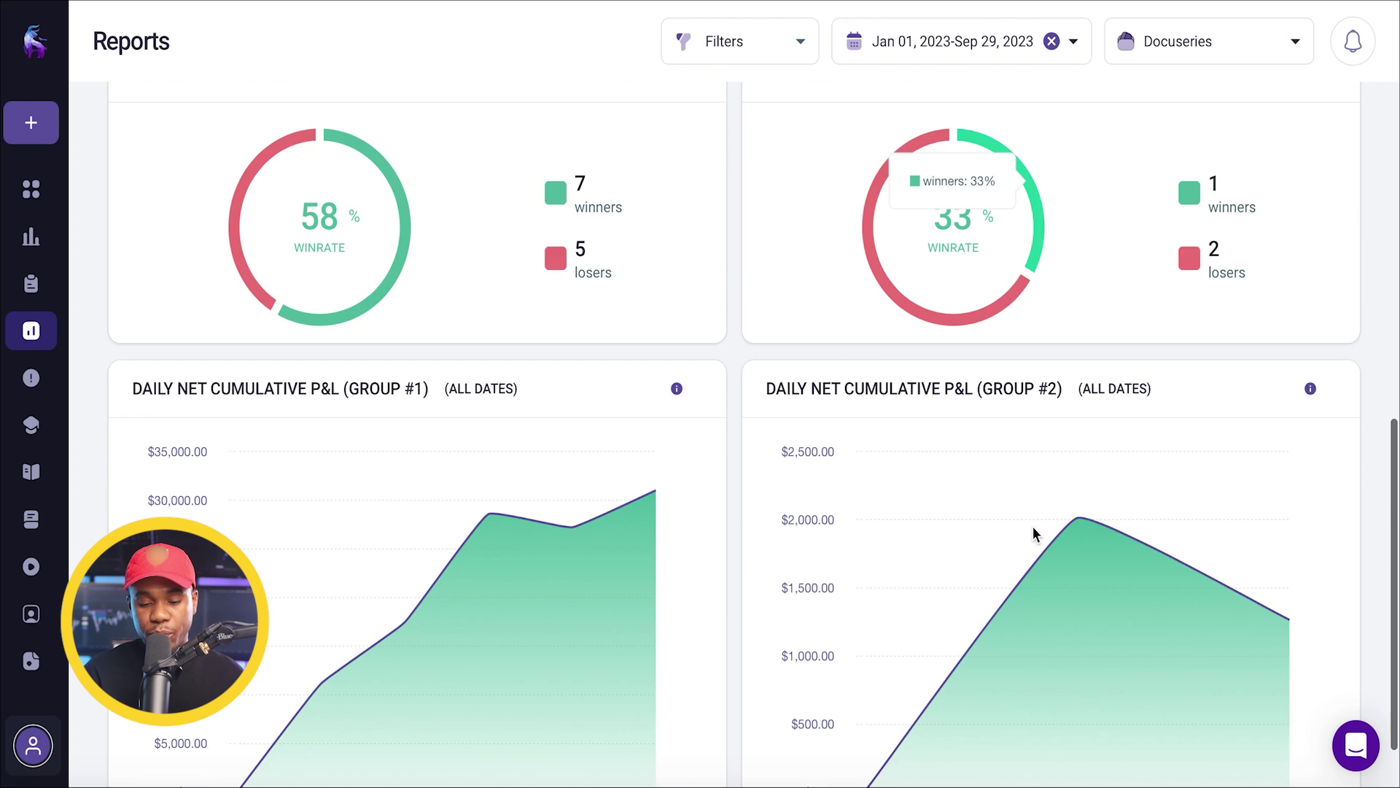
scroll(885, 628, up, 9)
scroll(884, 628, down, 1)
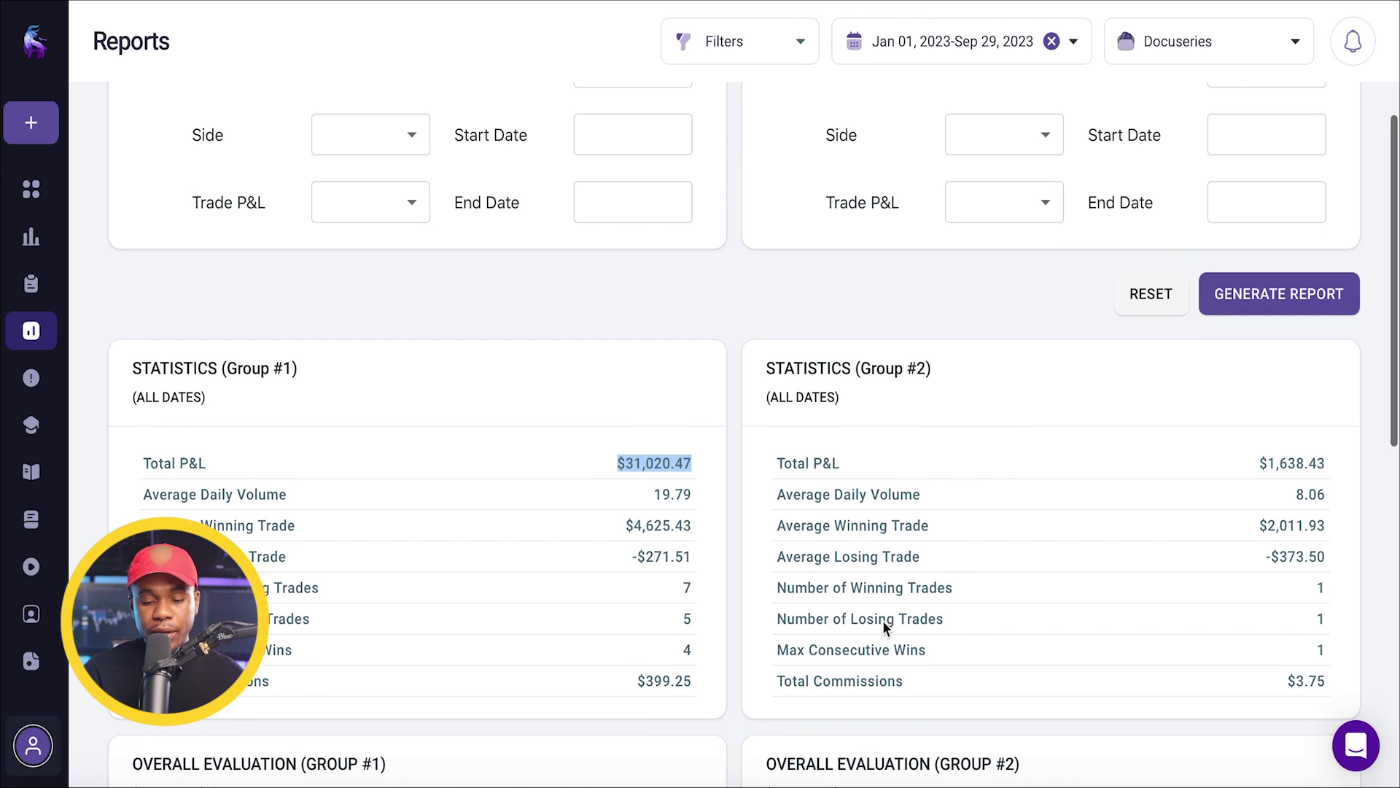
click(711, 410)
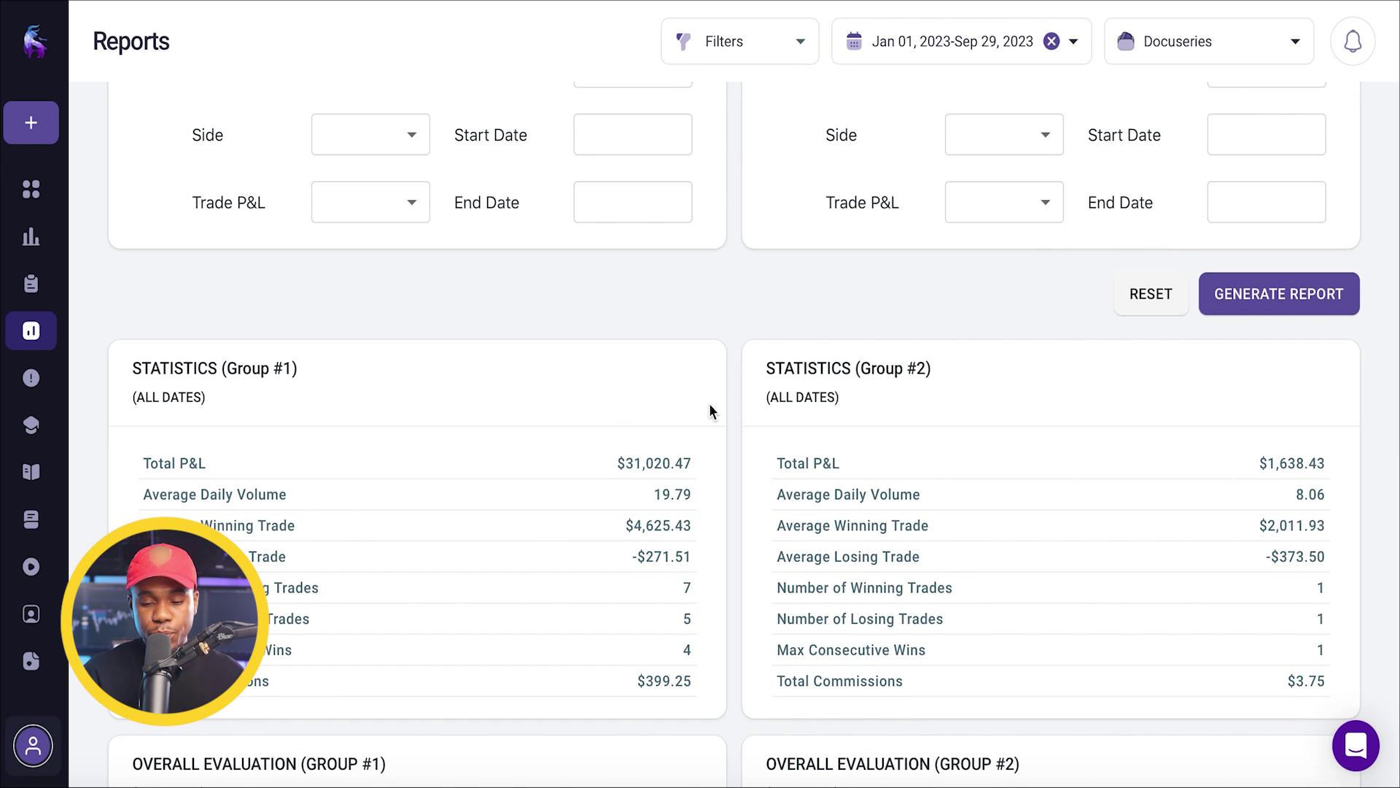
Look over the Side and Trade P&L criteria available for Group #1 in the comparison
scroll(709, 404, up, 3)
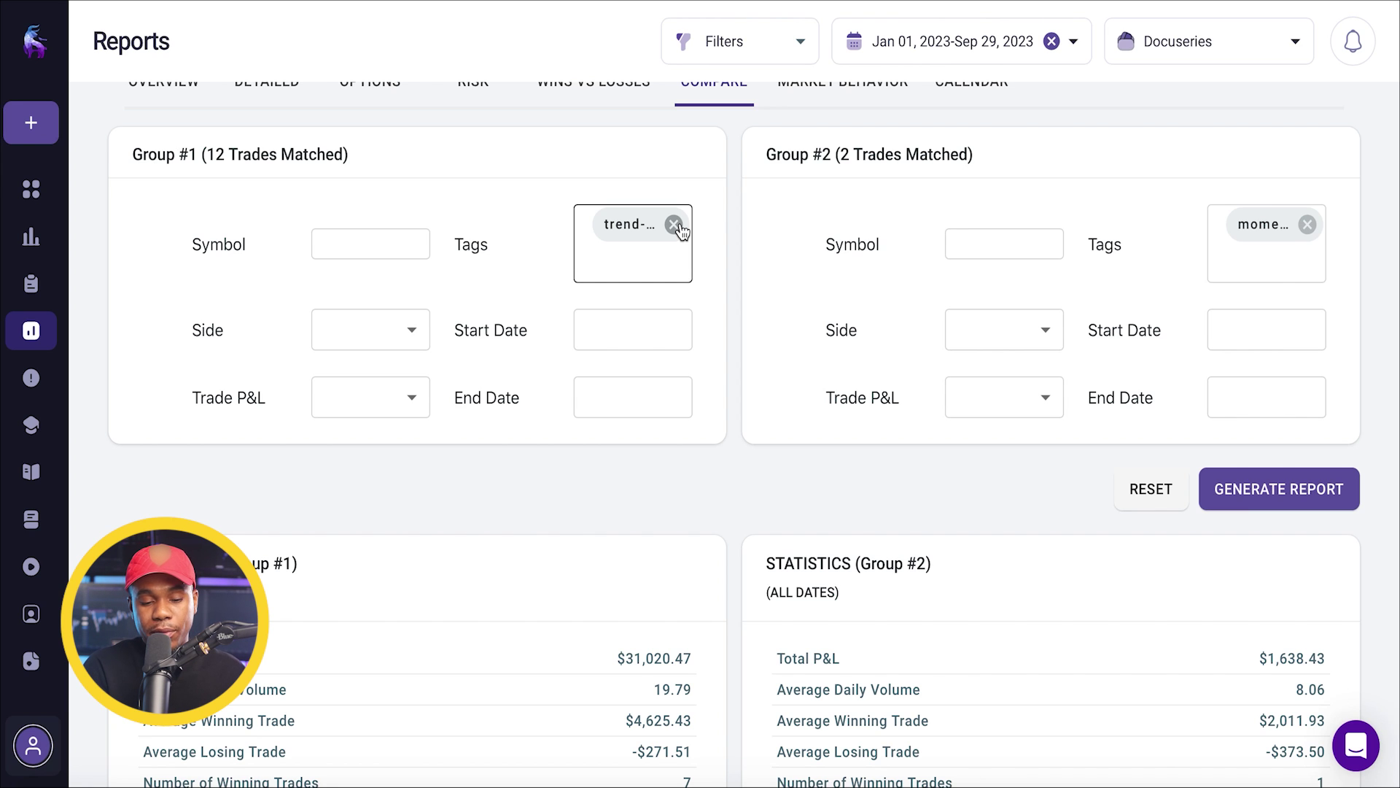
key(Tab)
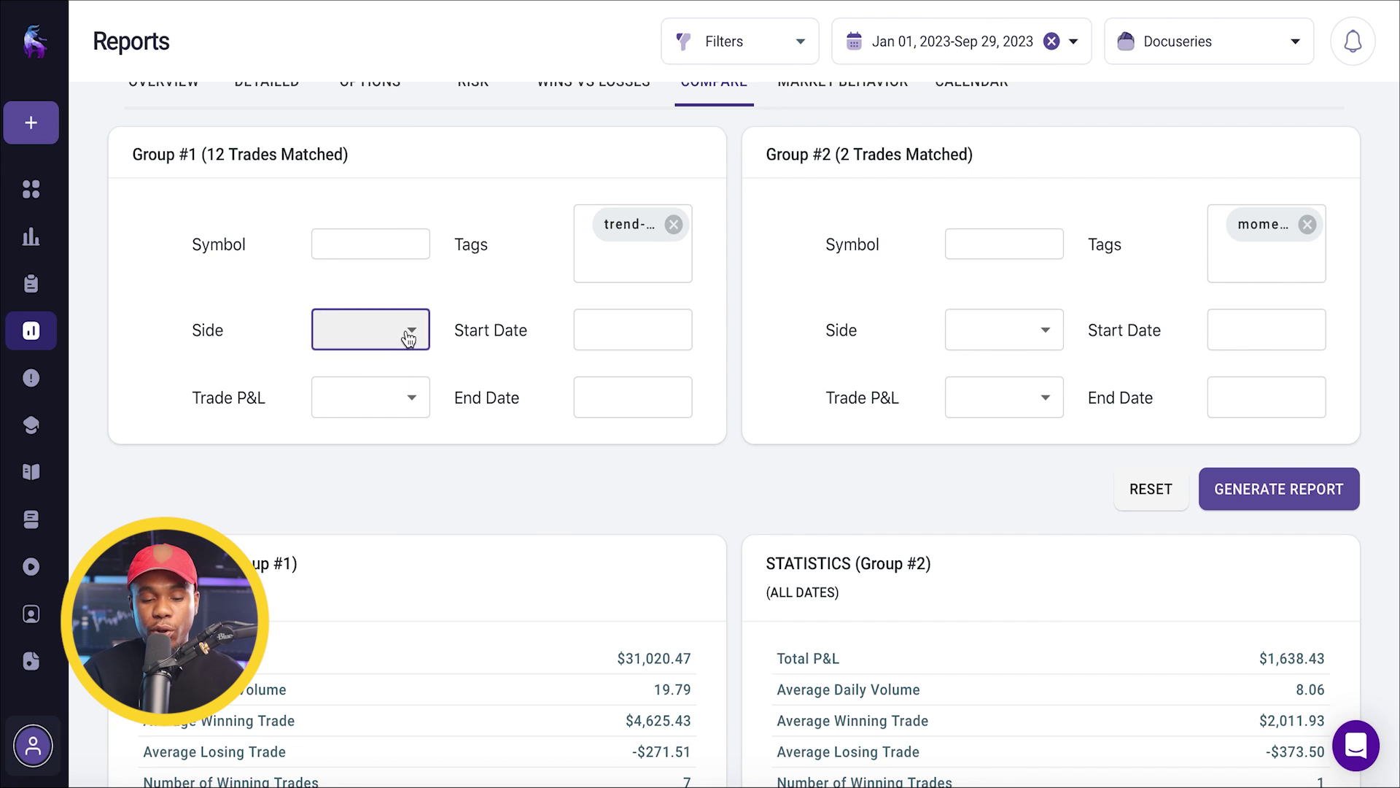
click(412, 407)
click(305, 386)
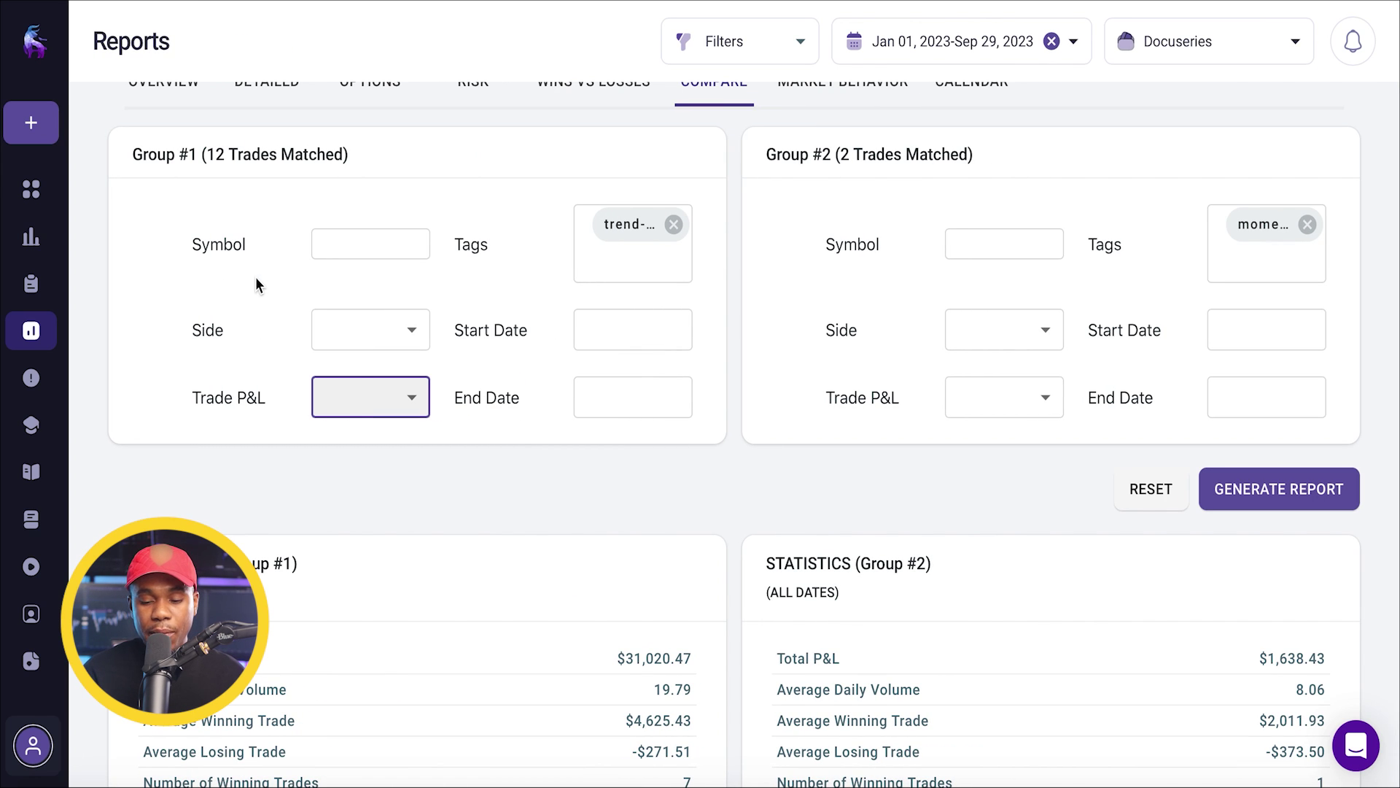
Open the notebook's template library from the daily report card note and preview the Daily Report Card template
mouse_move(60, 291)
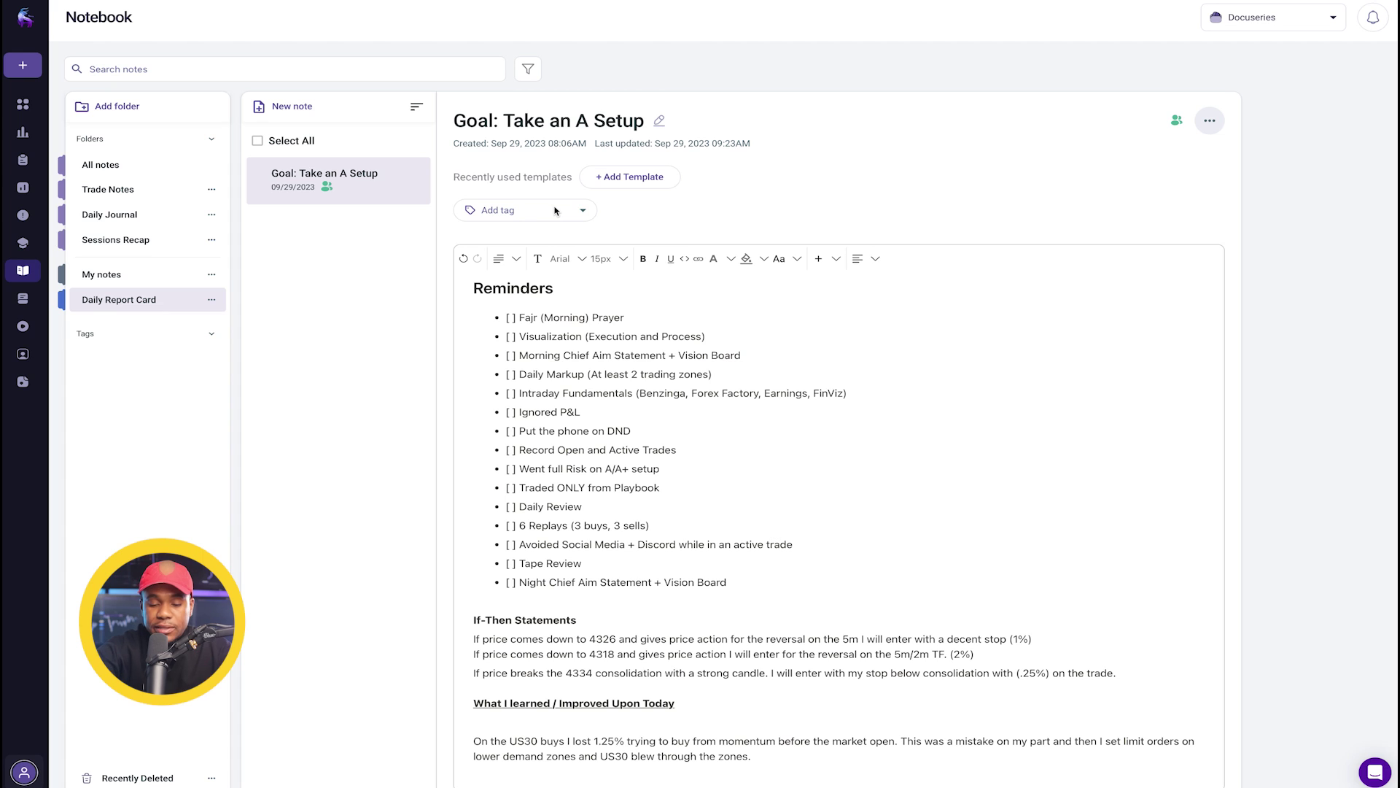
click(615, 178)
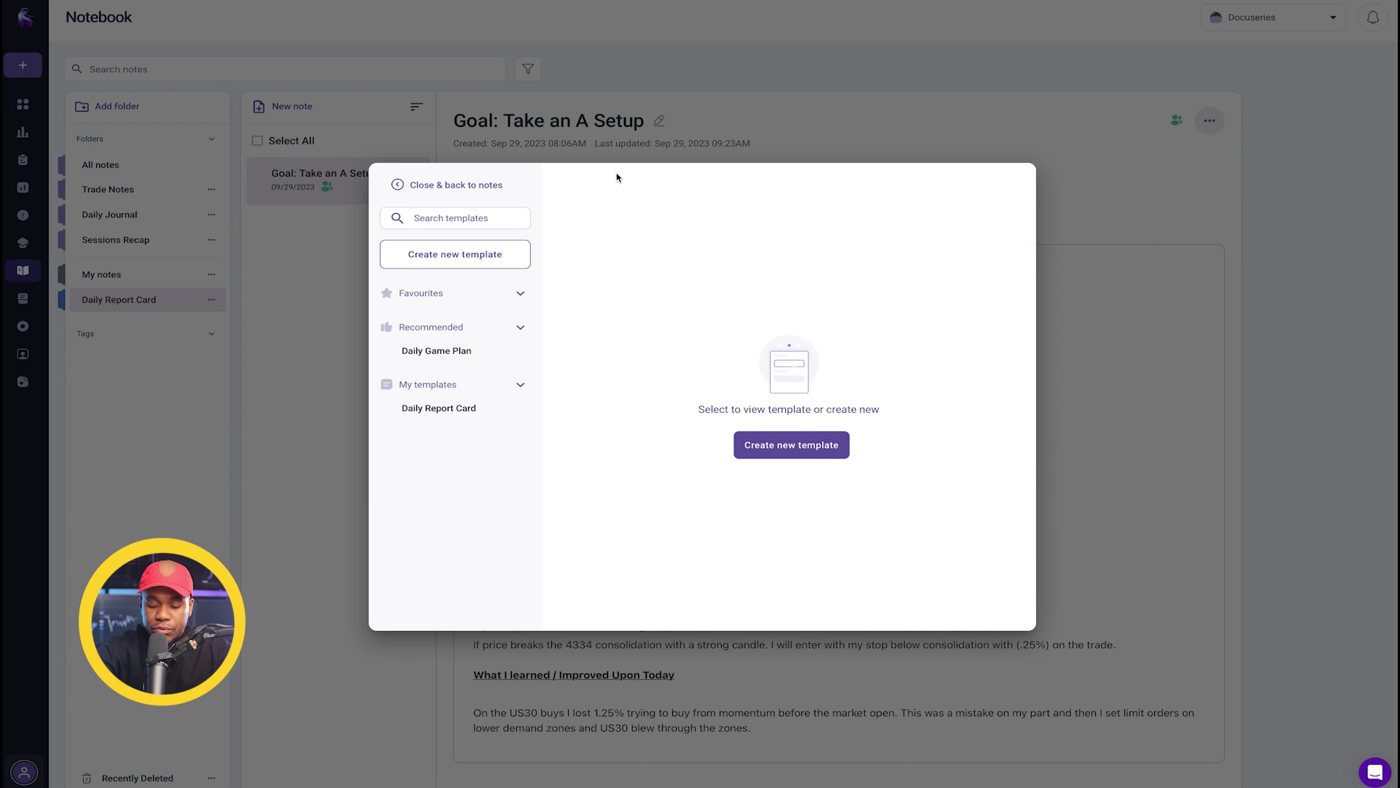
click(450, 409)
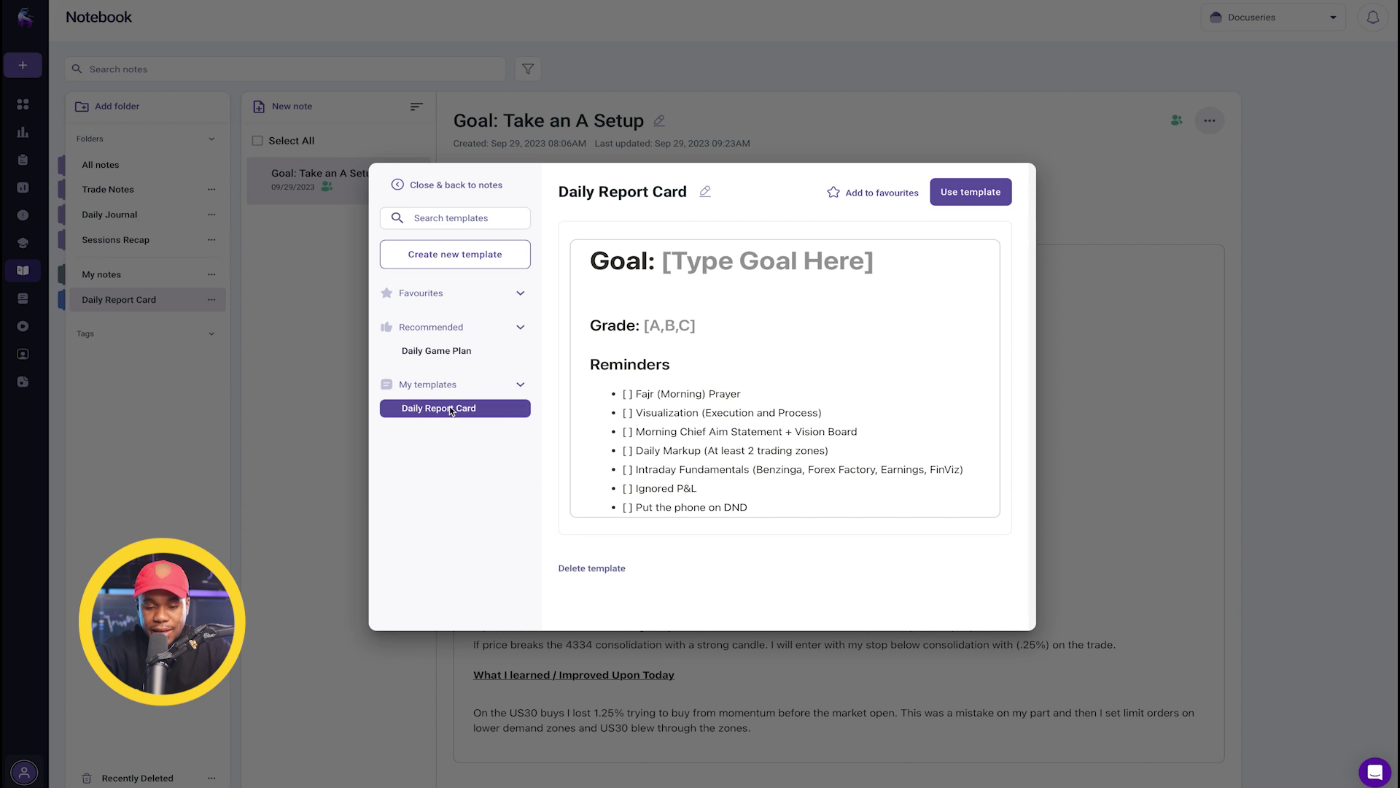
scroll(703, 307, down, 1)
scroll(678, 306, up, 1)
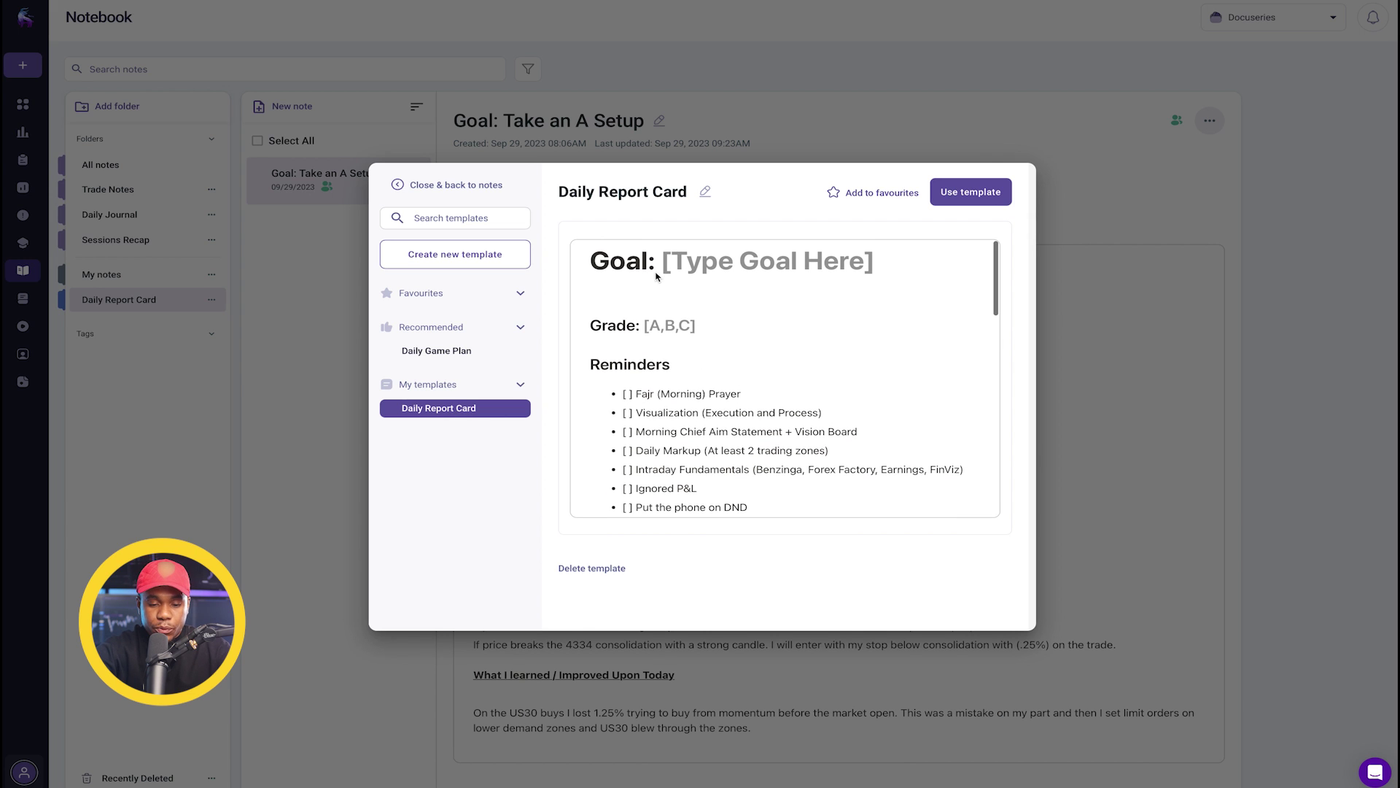
Examine the template's reminders, Intraday Performance Tracker table and Overview section
scroll(653, 280, down, 2)
scroll(643, 292, down, 5)
scroll(722, 437, right, 2)
scroll(724, 360, left, 2)
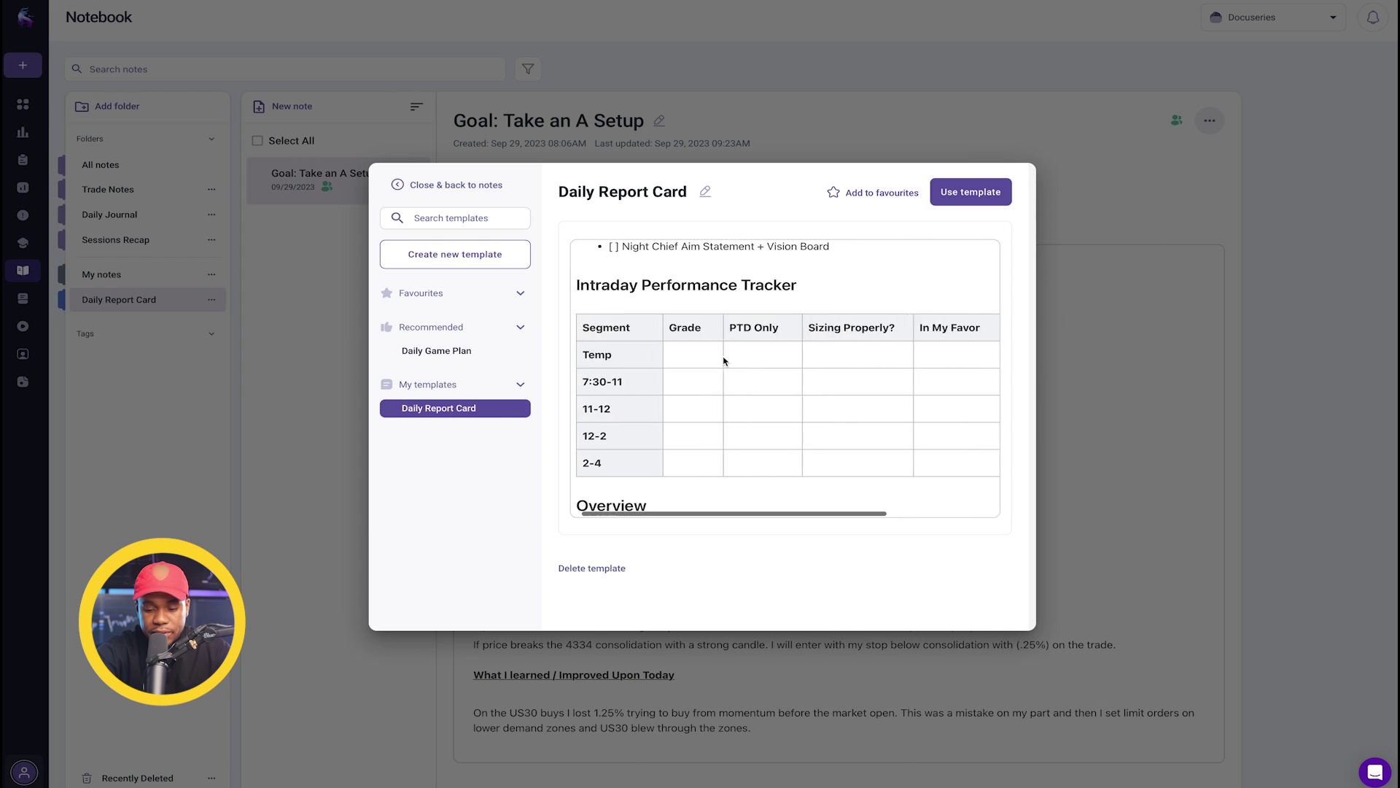
scroll(724, 360, down, 3)
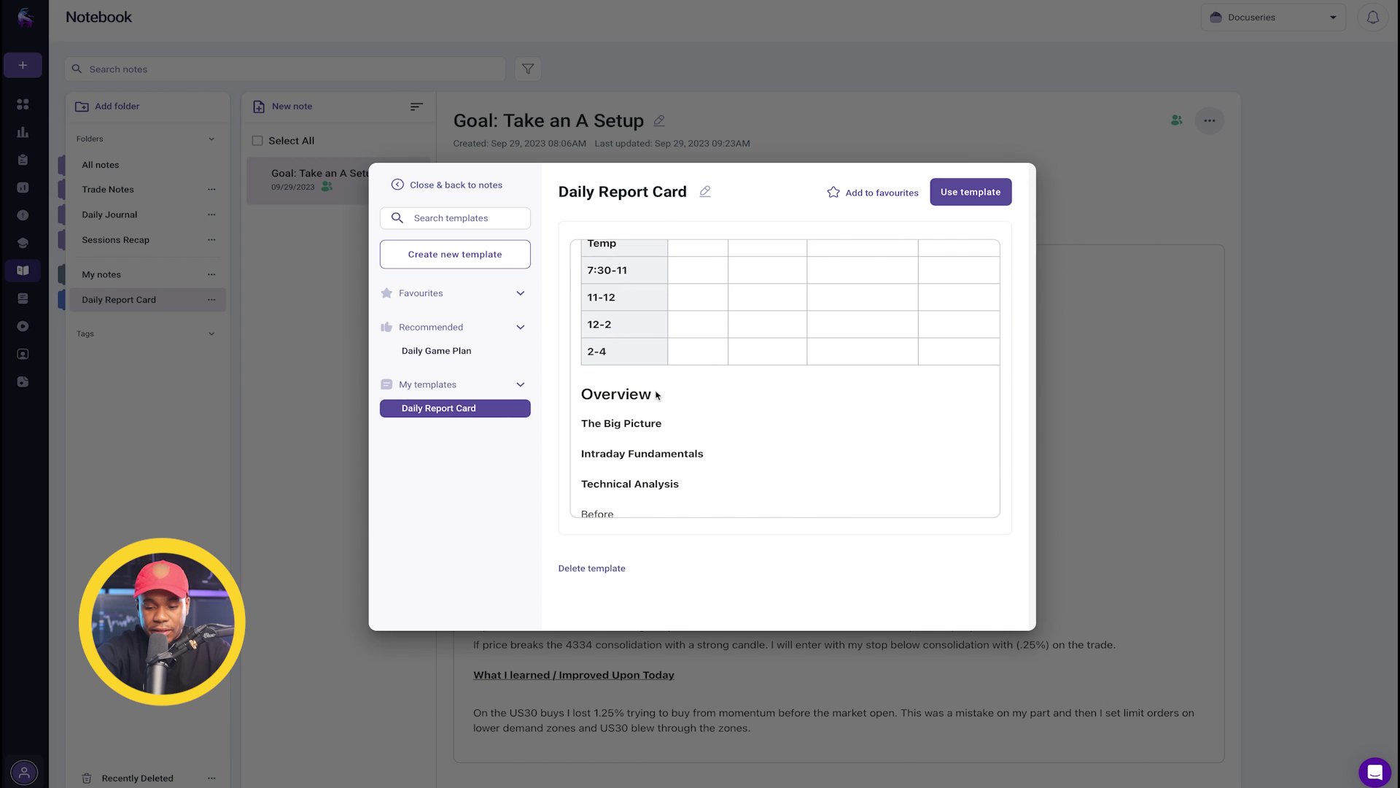
Close the template library, create a new note in the Daily Report Card folder and apply the Daily Report Card template to it
click(1081, 207)
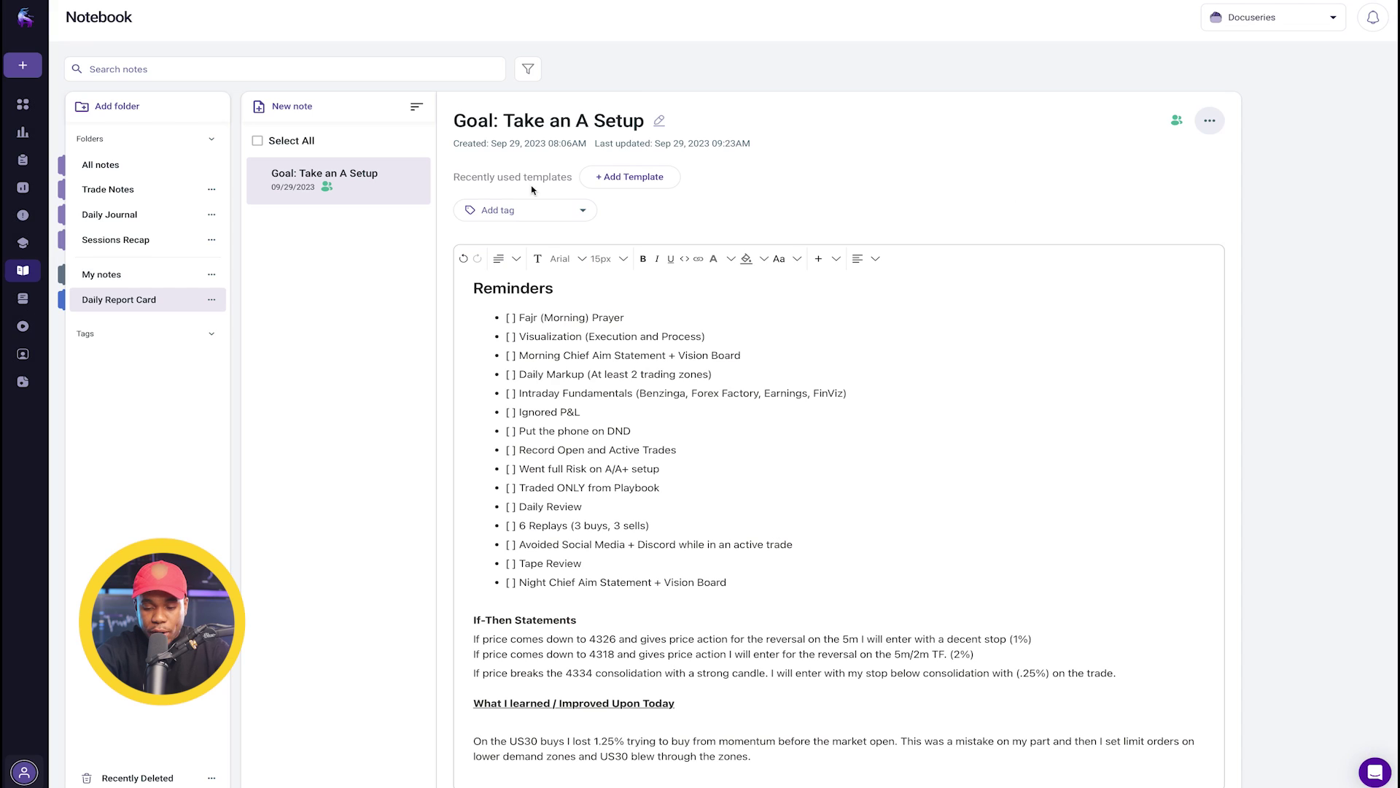
click(292, 107)
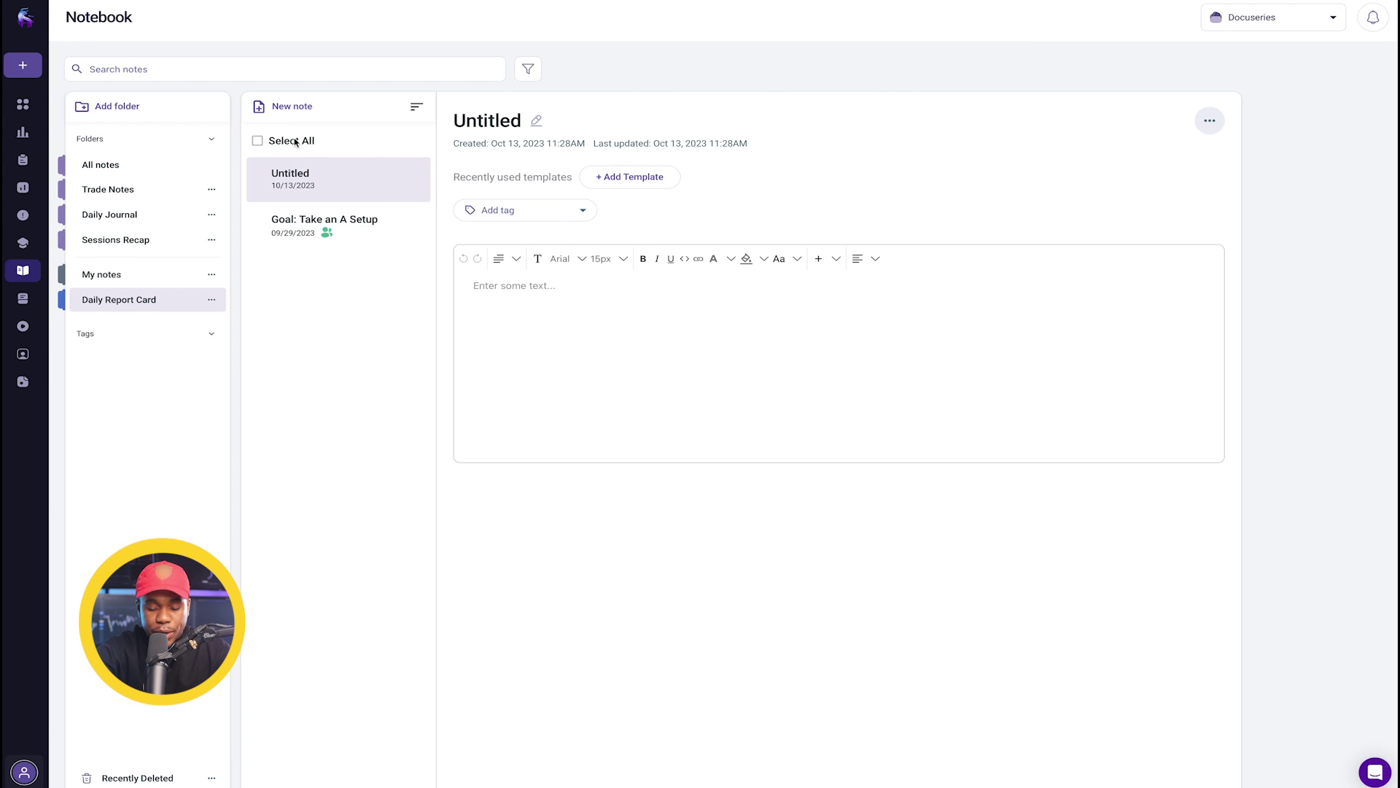
click(605, 179)
click(495, 407)
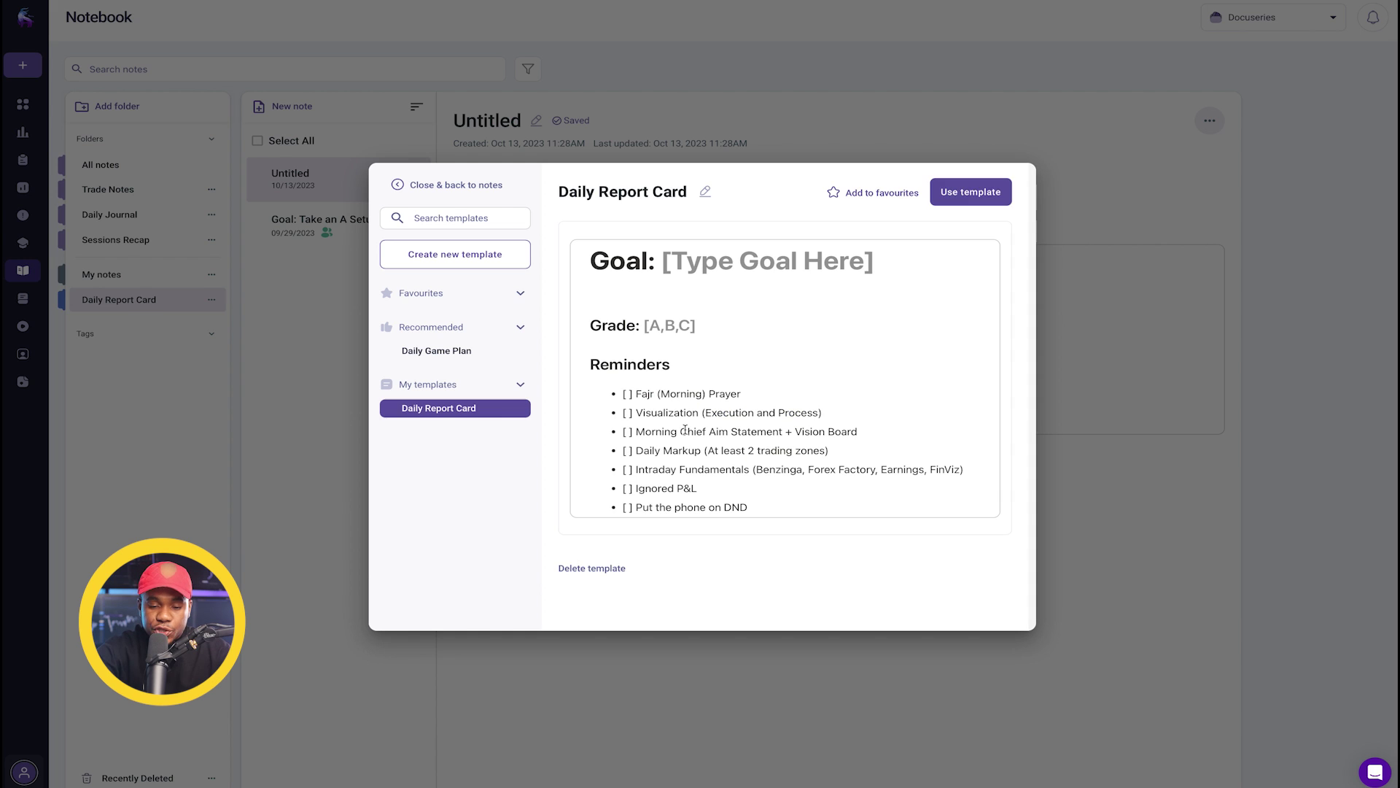
click(970, 194)
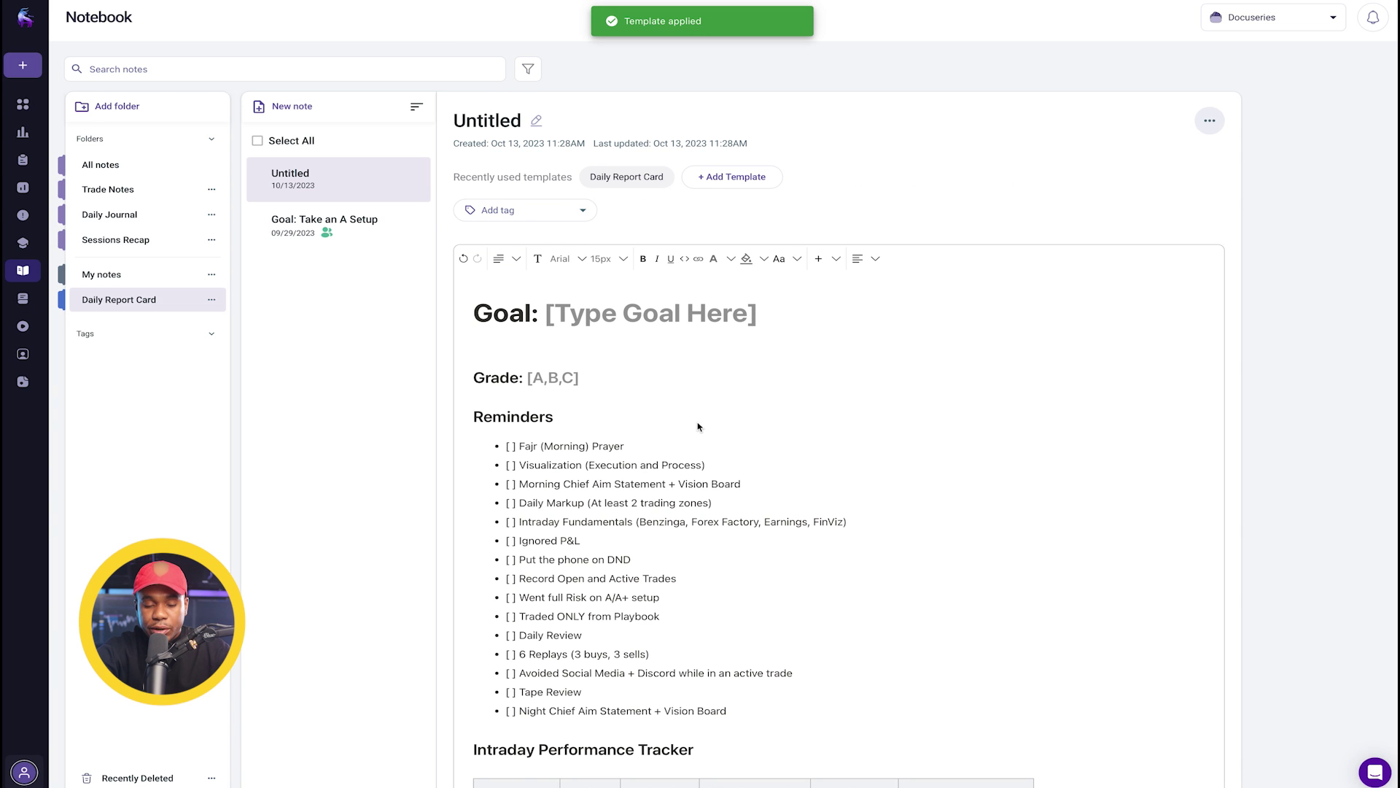
Mark the Fajr (Morning) Prayer, Visualization, Morning Chief Aim Statement + Vision Board and Put the phone on DND reminders with an X
scroll(620, 423, down, 3)
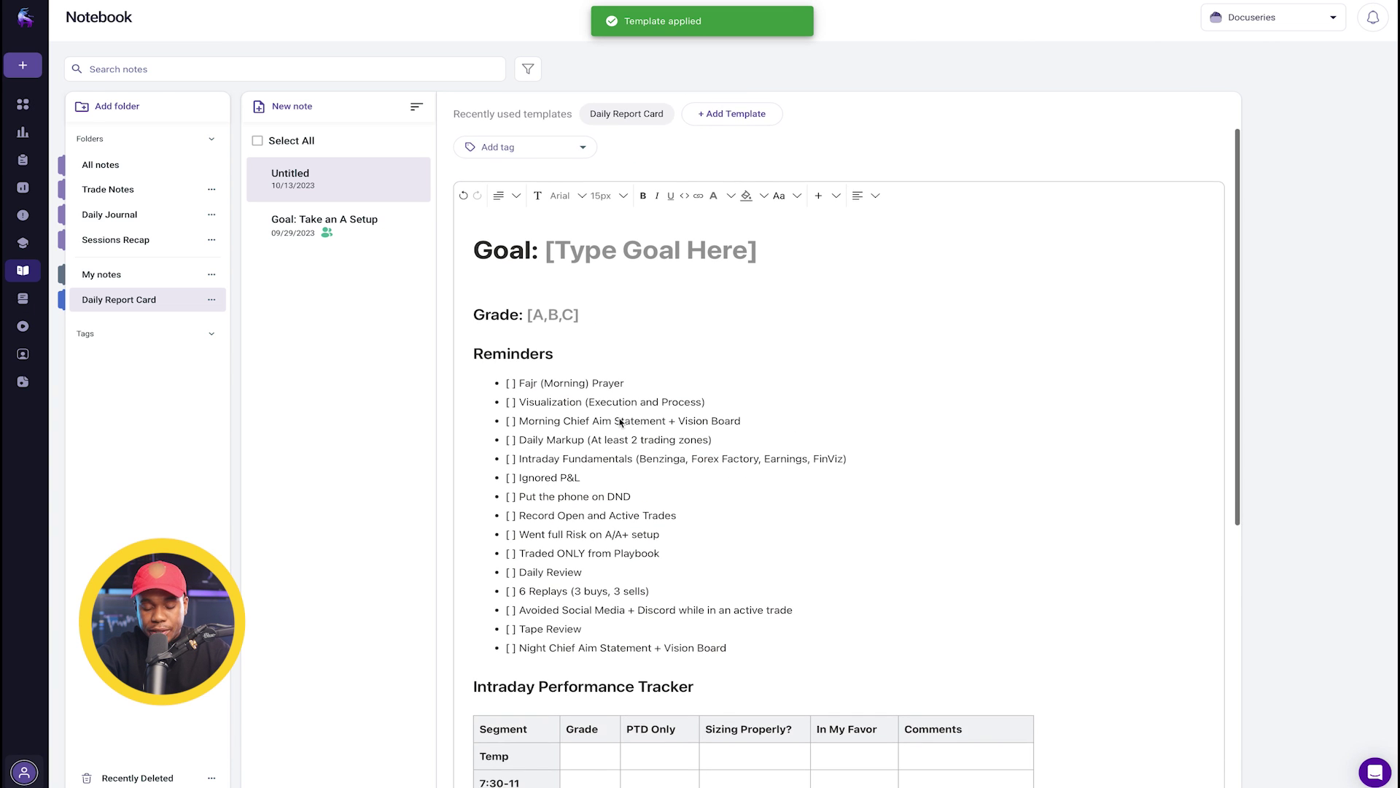
click(511, 290)
text(X)
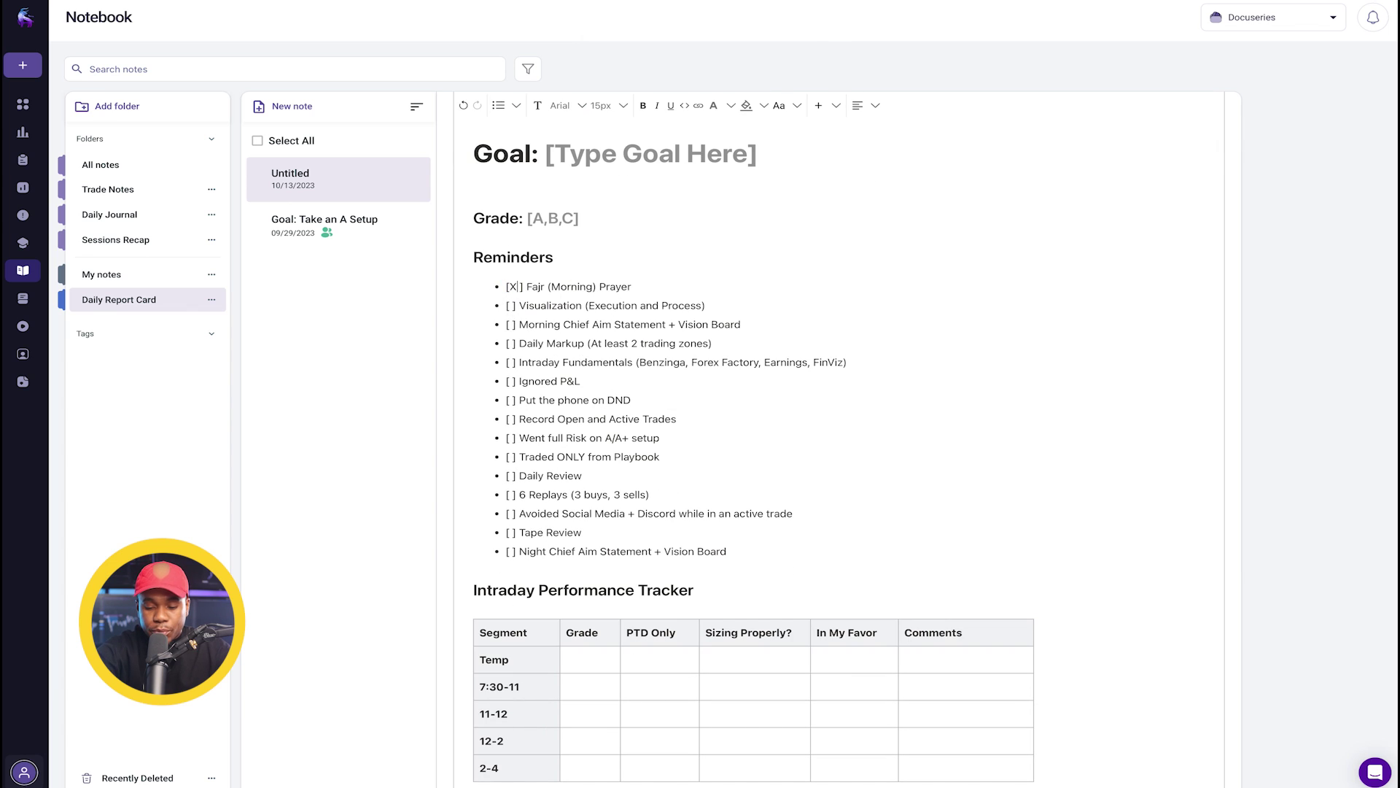
click(514, 307)
text(X)
click(512, 325)
text(X)
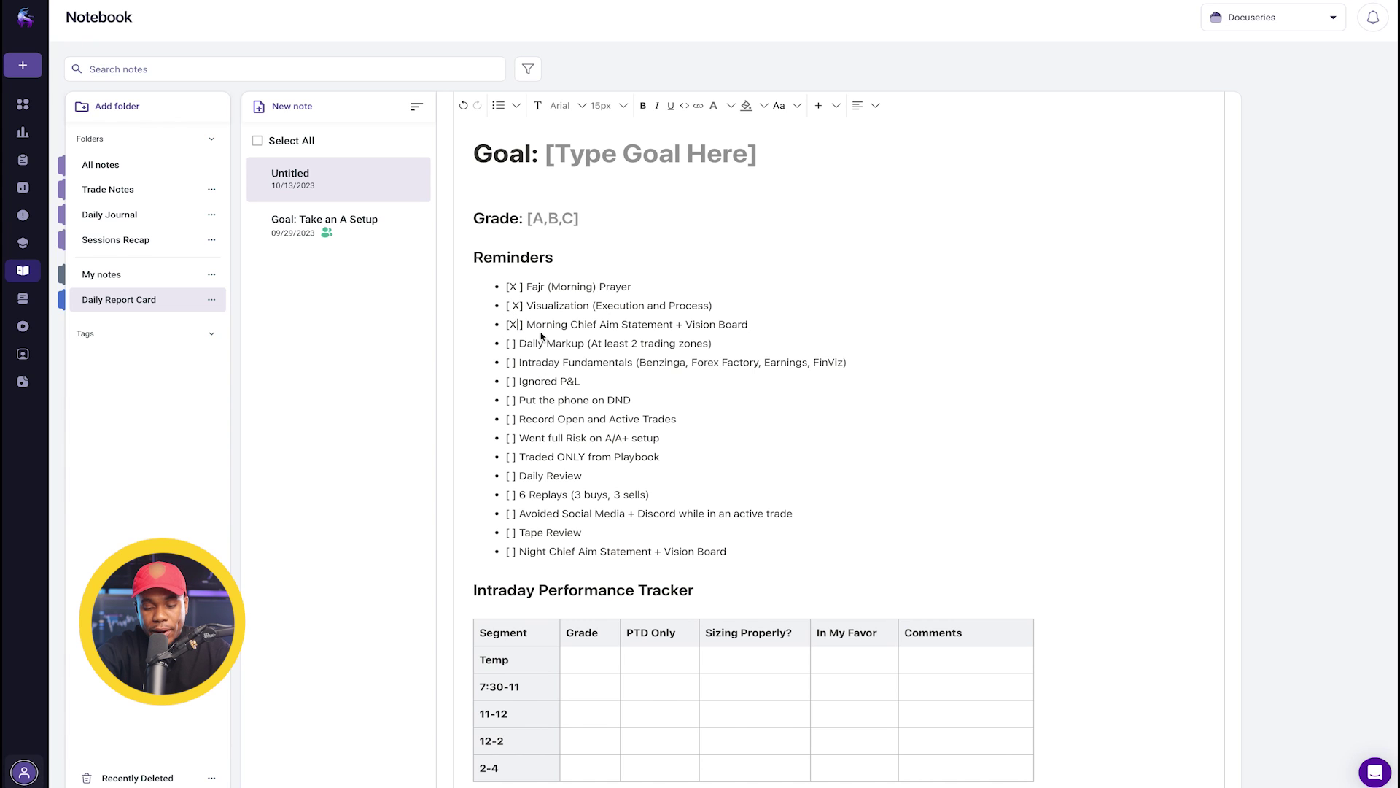
click(514, 401)
text(X)
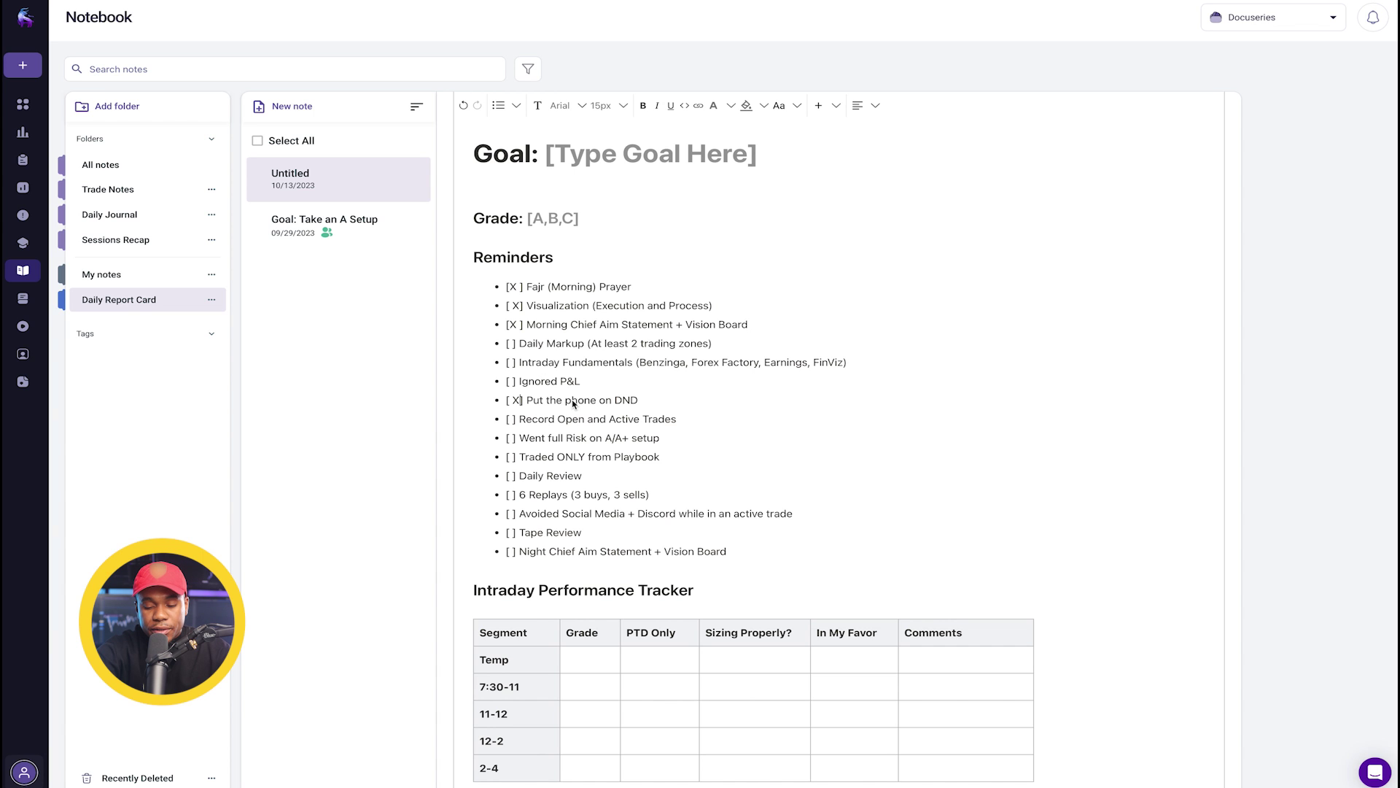
Open the untitled note's title for editing
scroll(568, 288, up, 2)
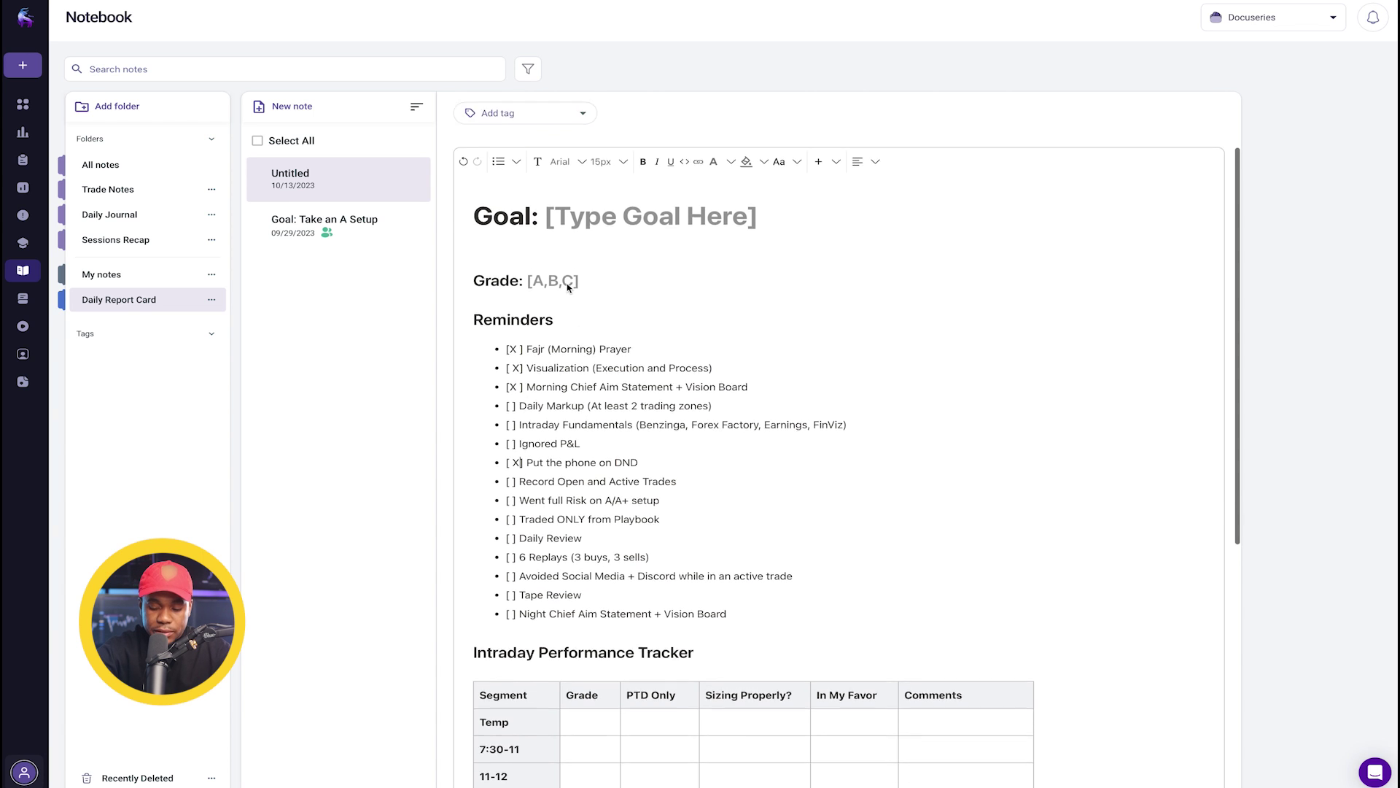
scroll(569, 288, up, 2)
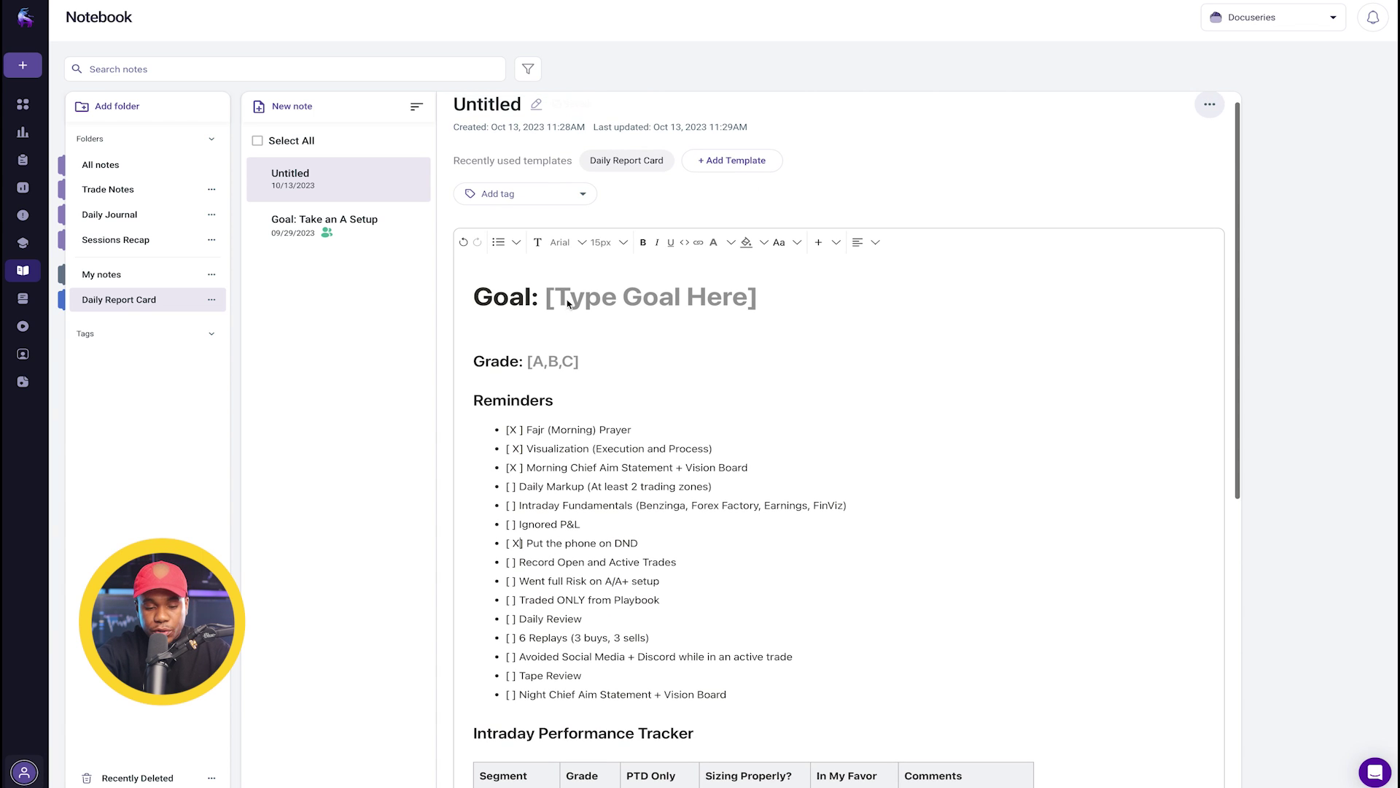
double_click(481, 111)
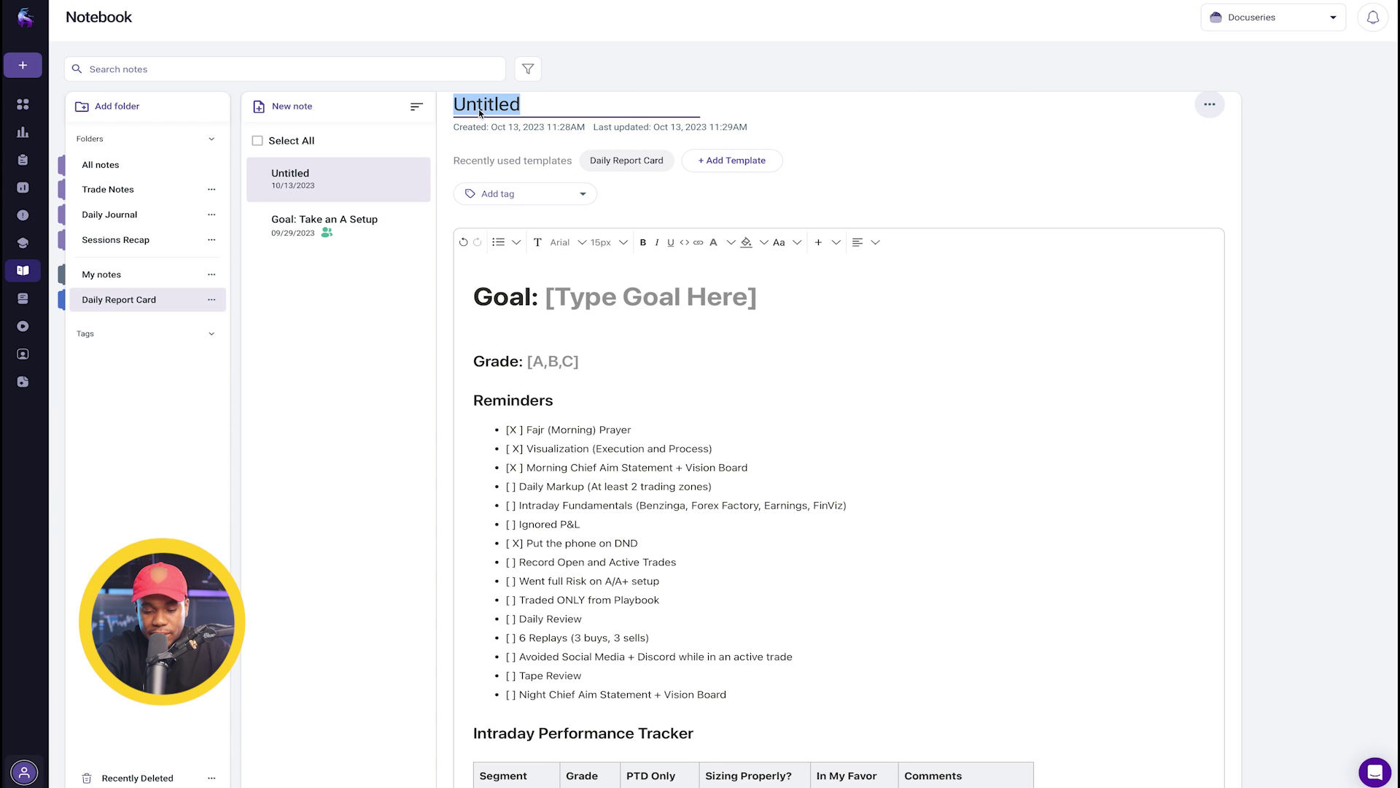
Look over the new note's reminders, Intraday Performance Tracker and Overview section, and check its tag suggestions
scroll(656, 514, down, 2)
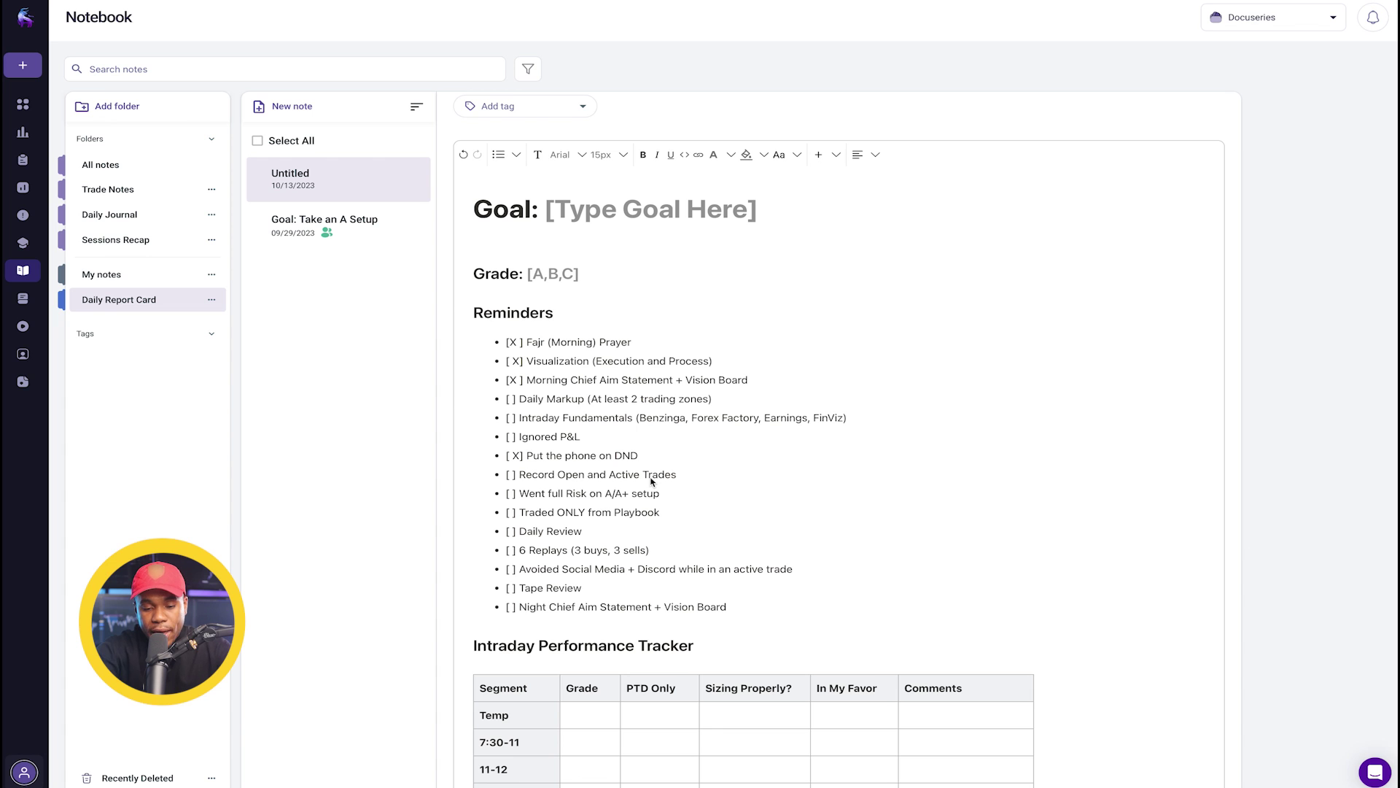
scroll(651, 481, down, 3)
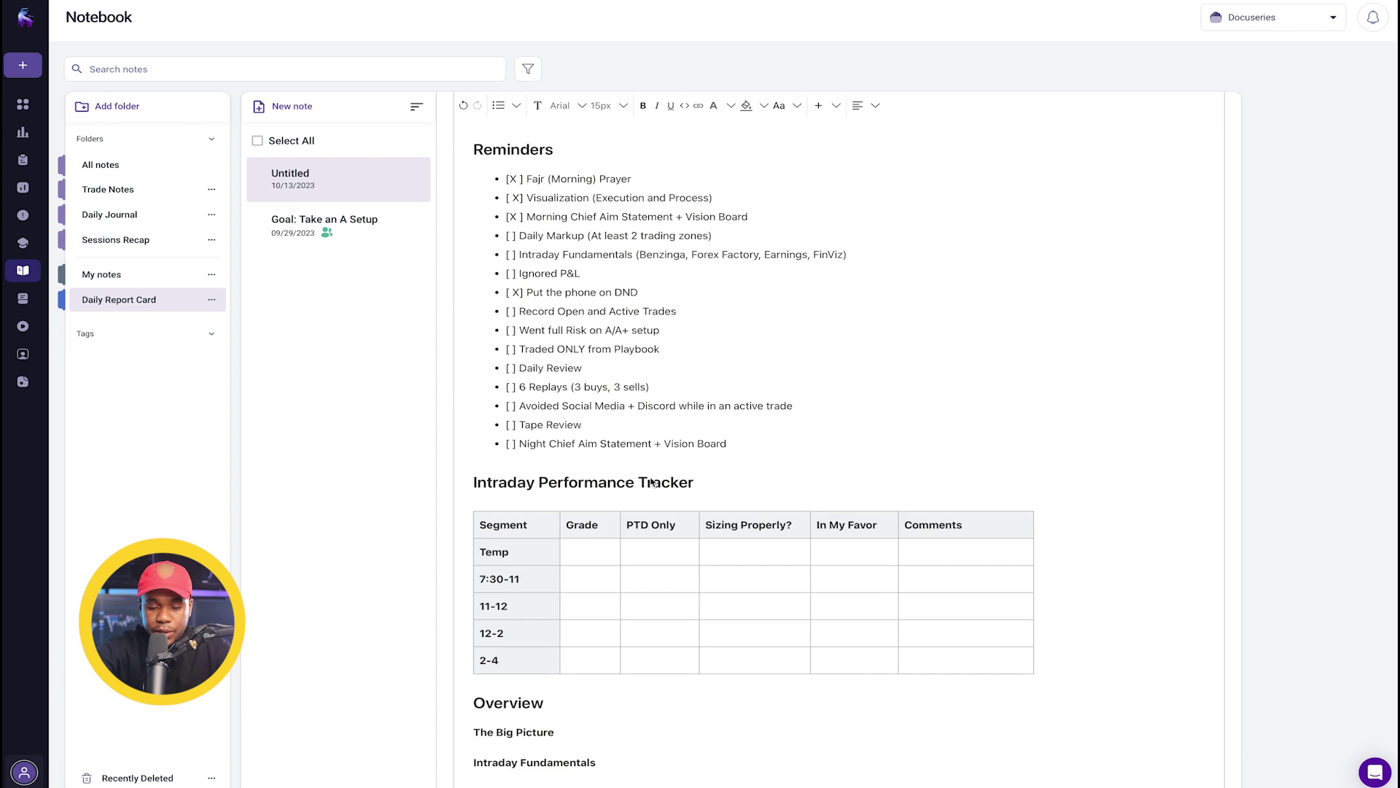
scroll(651, 481, down, 2)
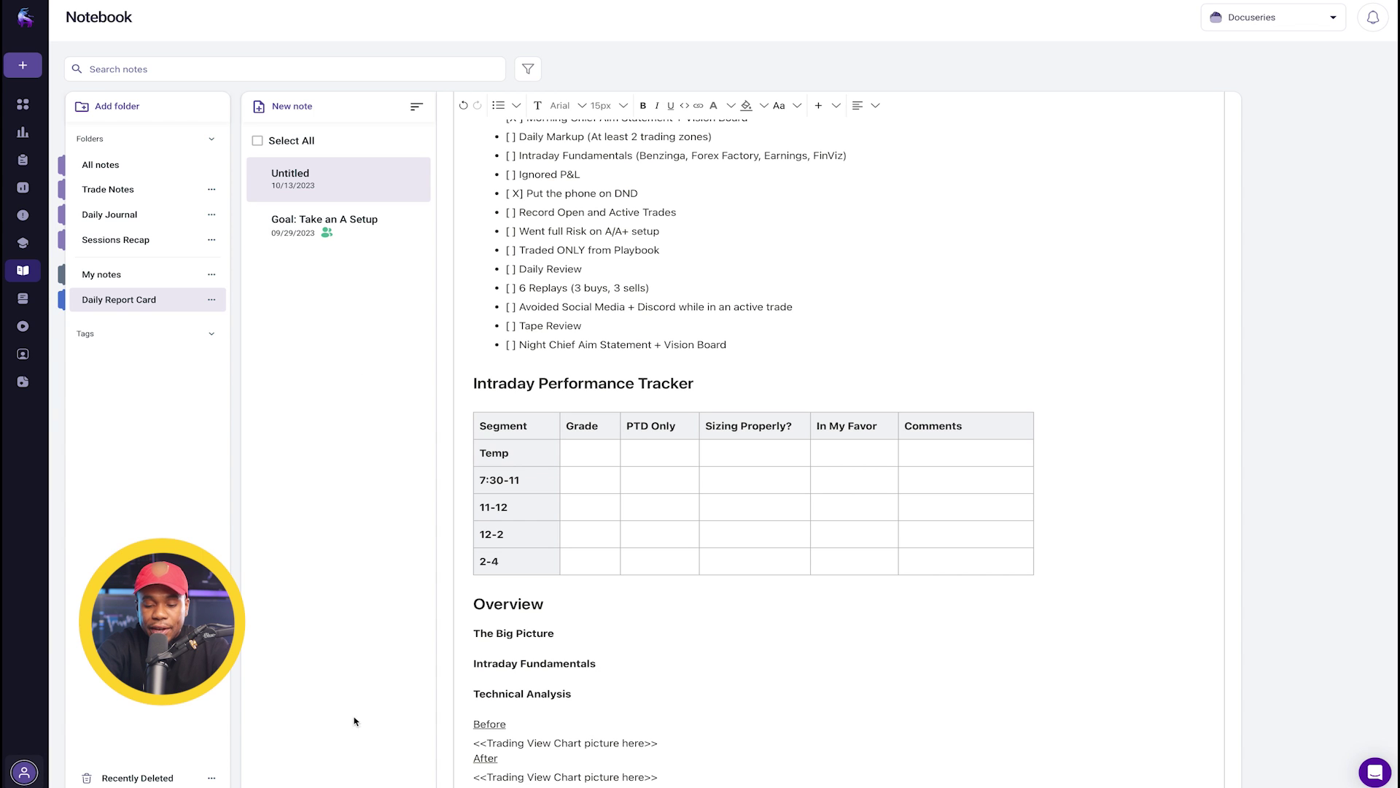
scroll(632, 321, up, 5)
click(577, 148)
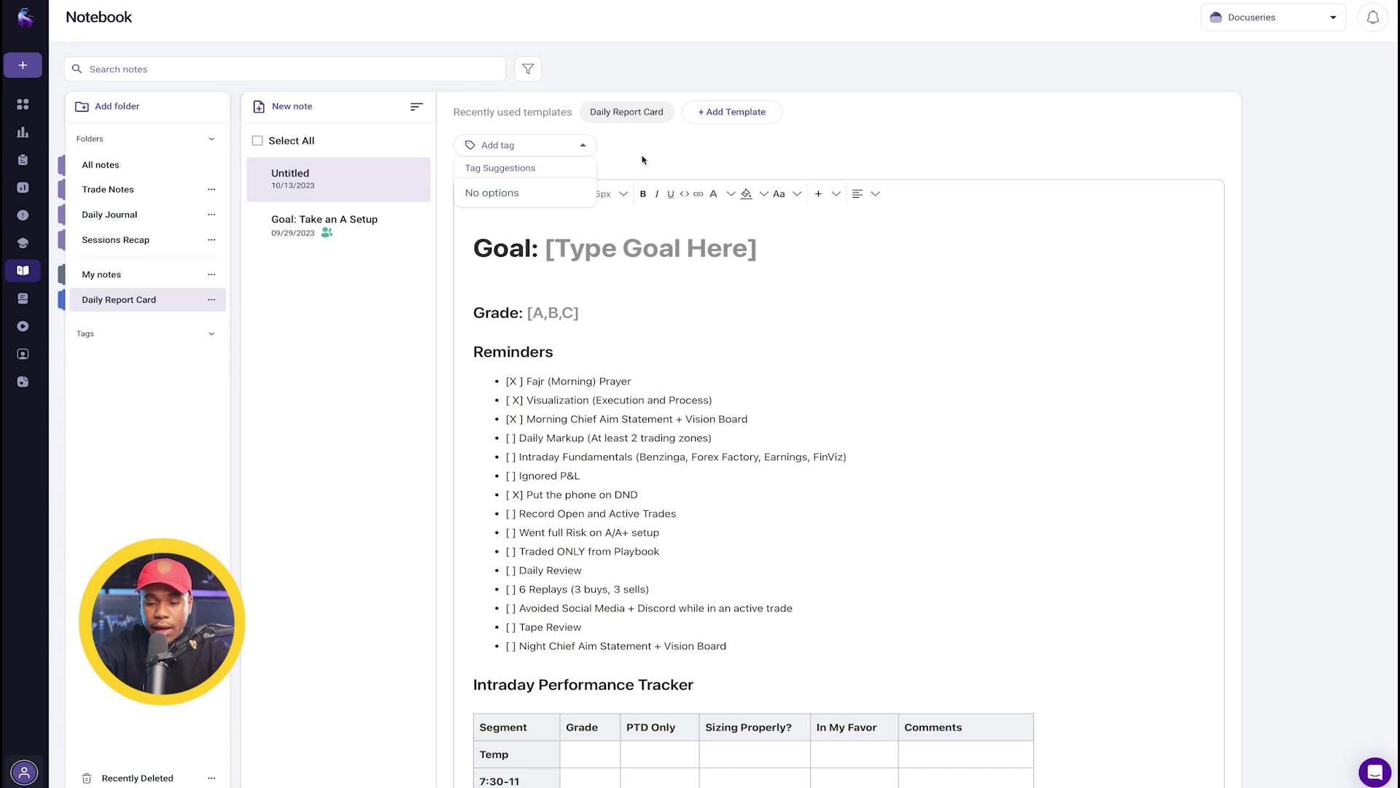
click(716, 113)
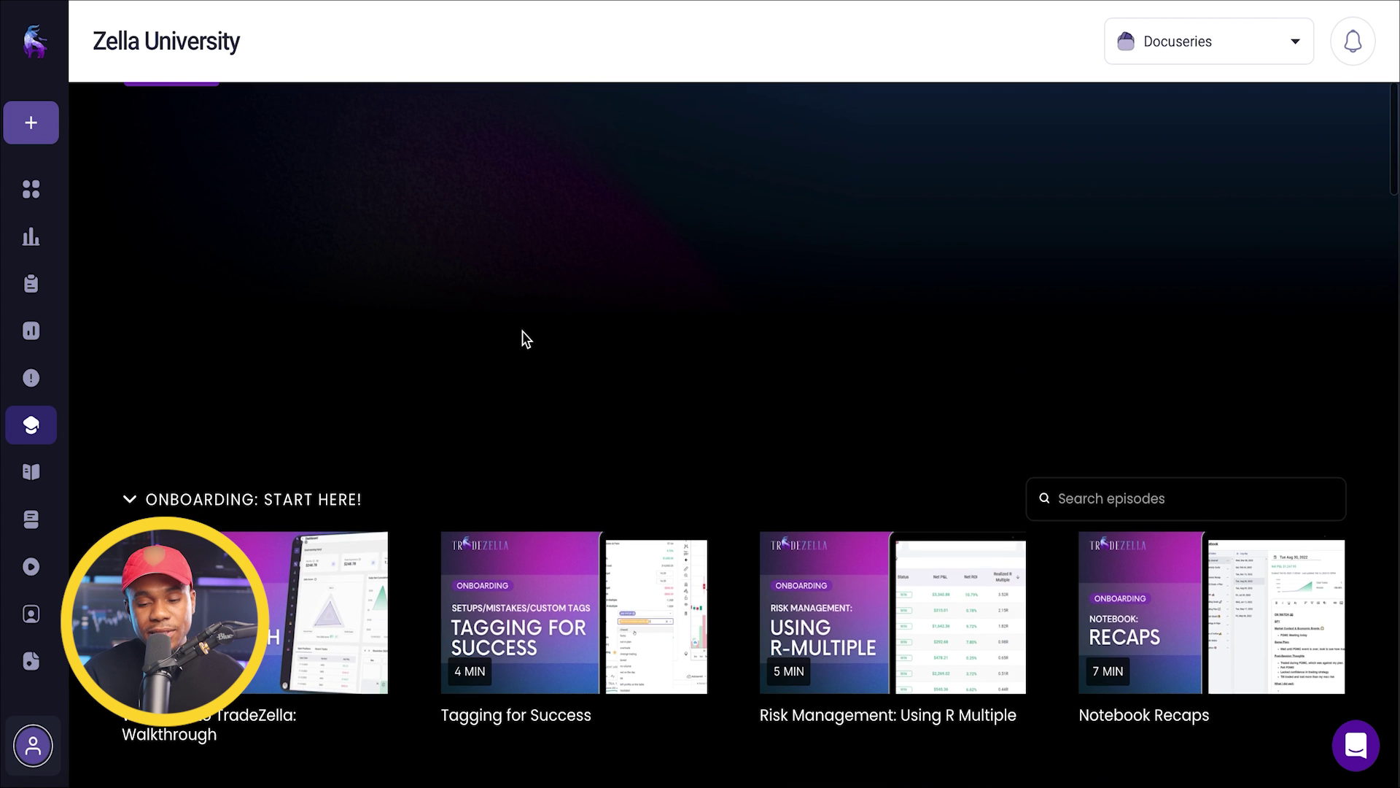
Browse the onboarding episodes in Zella University
scroll(522, 338, down, 1)
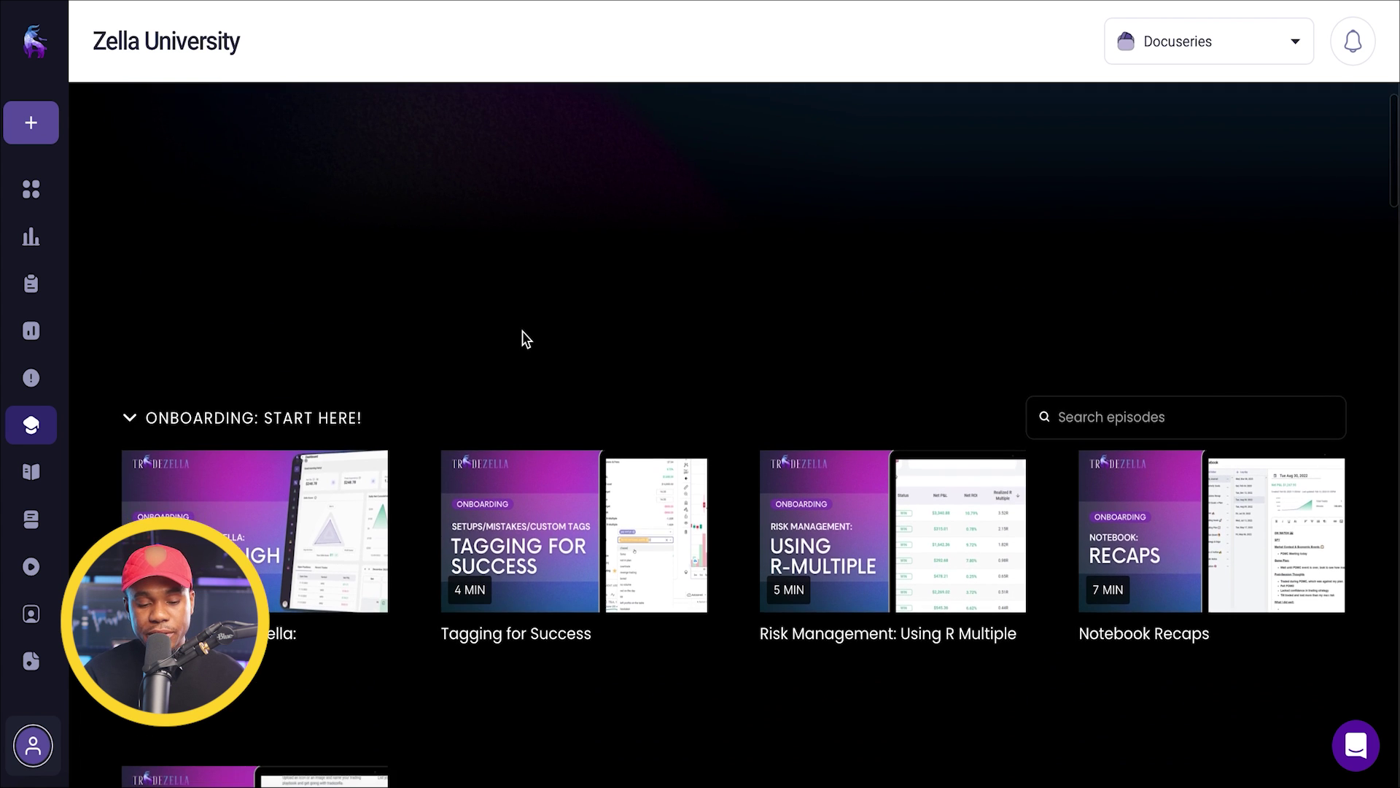
scroll(522, 338, down, 3)
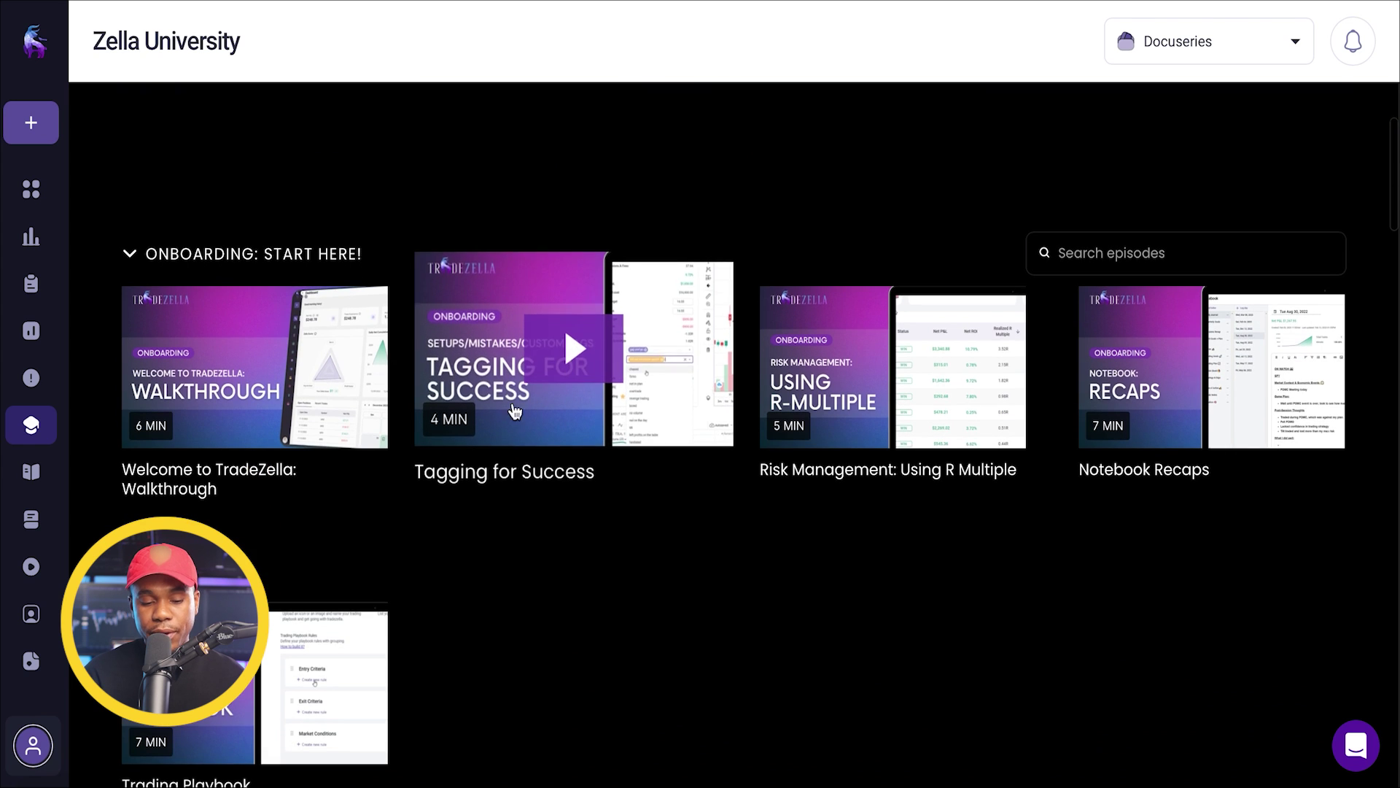